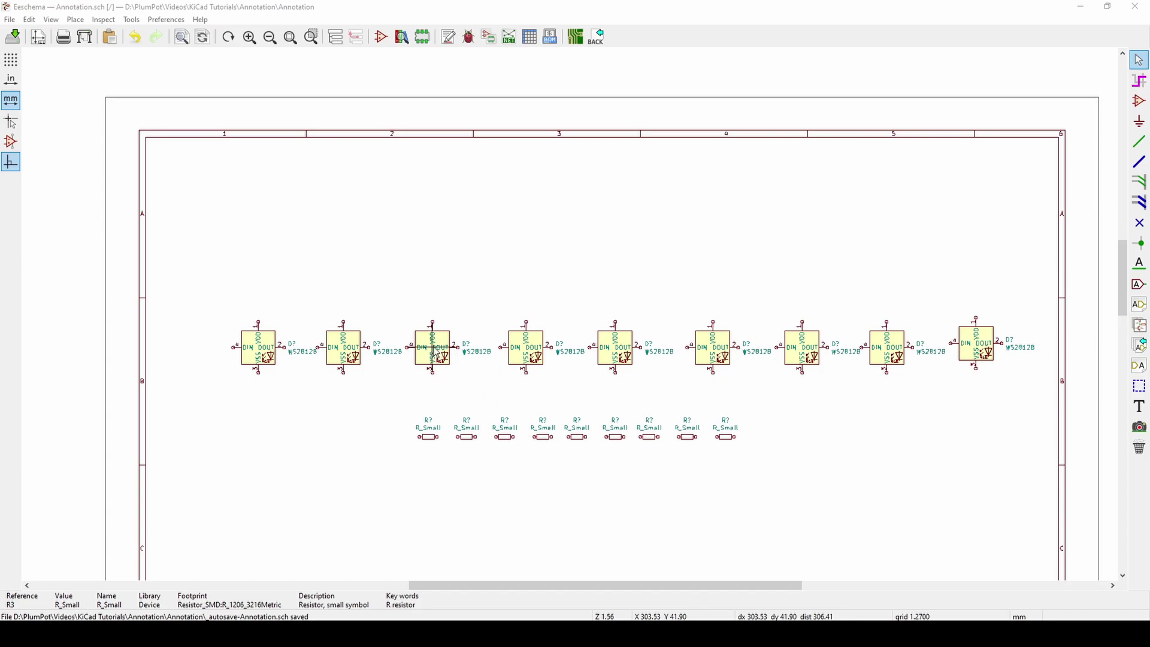
# - Look over the unannotated schematic, switch to Pcbnew to view the board outline, and return to Eeschema
pyautogui.moveTo(432, 353); pyautogui.dragTo(384, 328, button='middle')
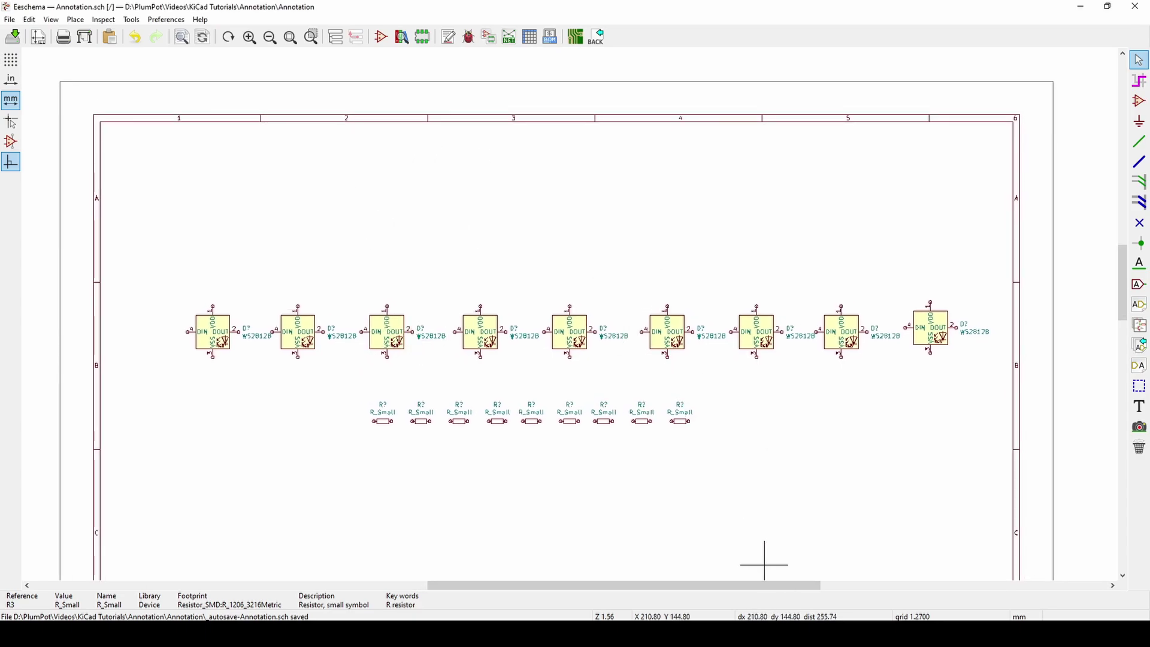
pyautogui.click(690, 633)
pyautogui.click(819, 587)
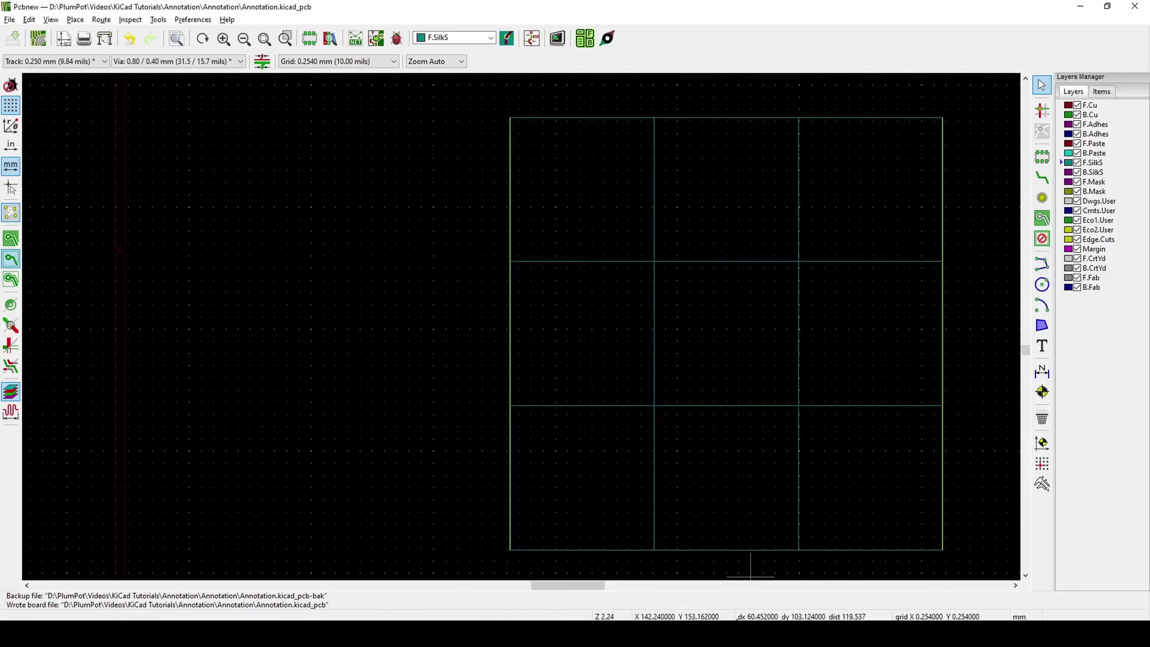
pyautogui.click(688, 634)
pyautogui.click(683, 584)
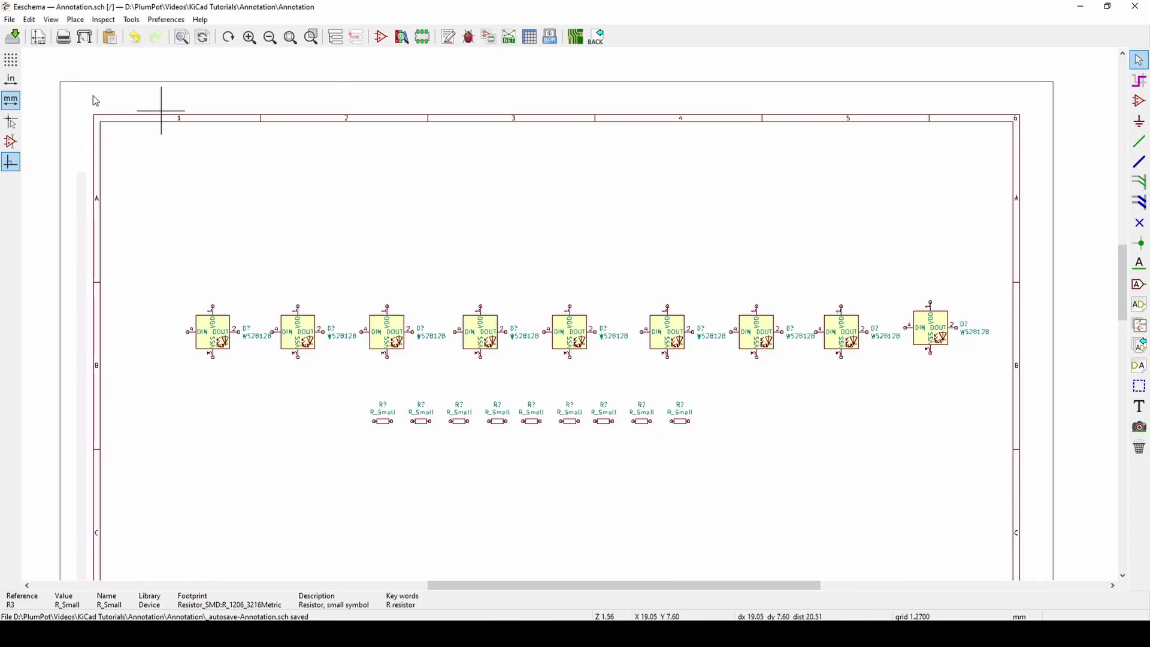
# - Annotate the entire schematic, keeping existing annotations, sorting components by X position and numbering from the first free number after 0
pyautogui.click(131, 20)
pyautogui.click(187, 181)
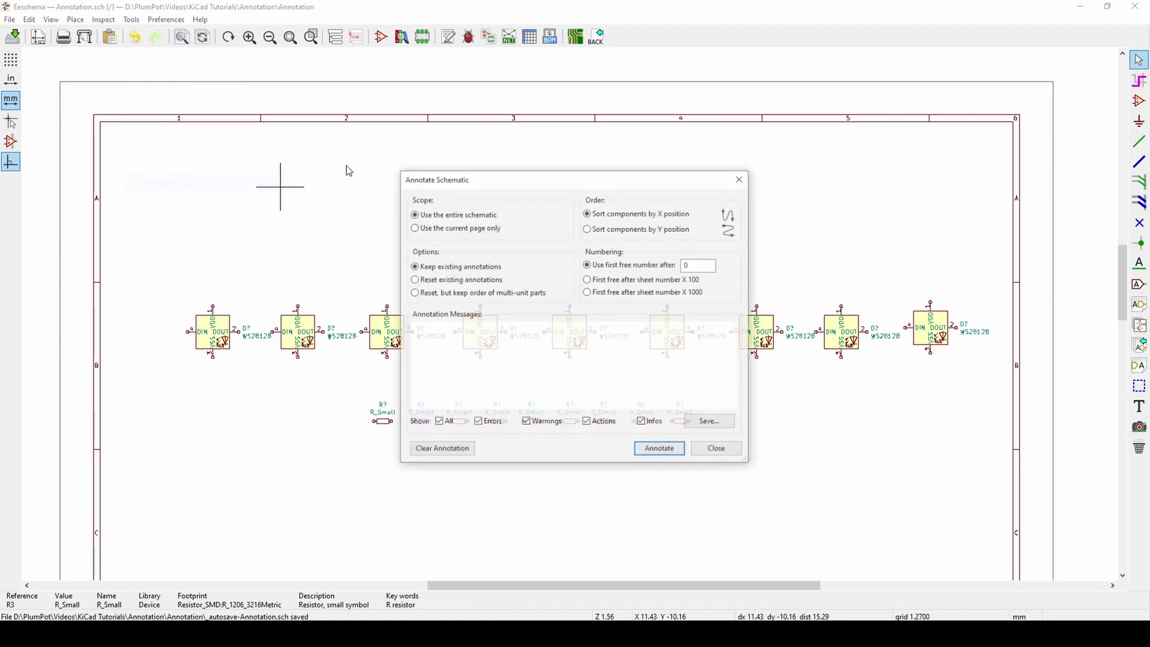
pyautogui.click(665, 450)
pyautogui.click(717, 450)
pyautogui.scroll(6, 226, 329)
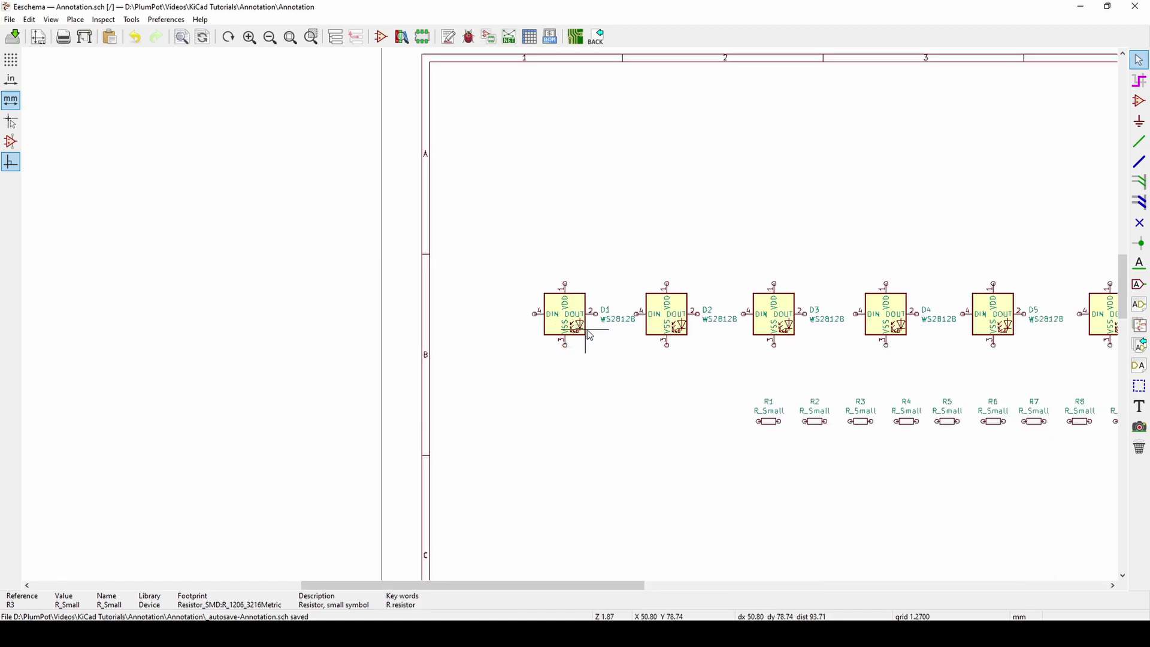
pyautogui.scroll(-4, 913, 254)
# - Compare the three-by-three board grid in Pcbnew with the order of the LED and resistor references in Eeschema
pyautogui.moveTo(748, 594)
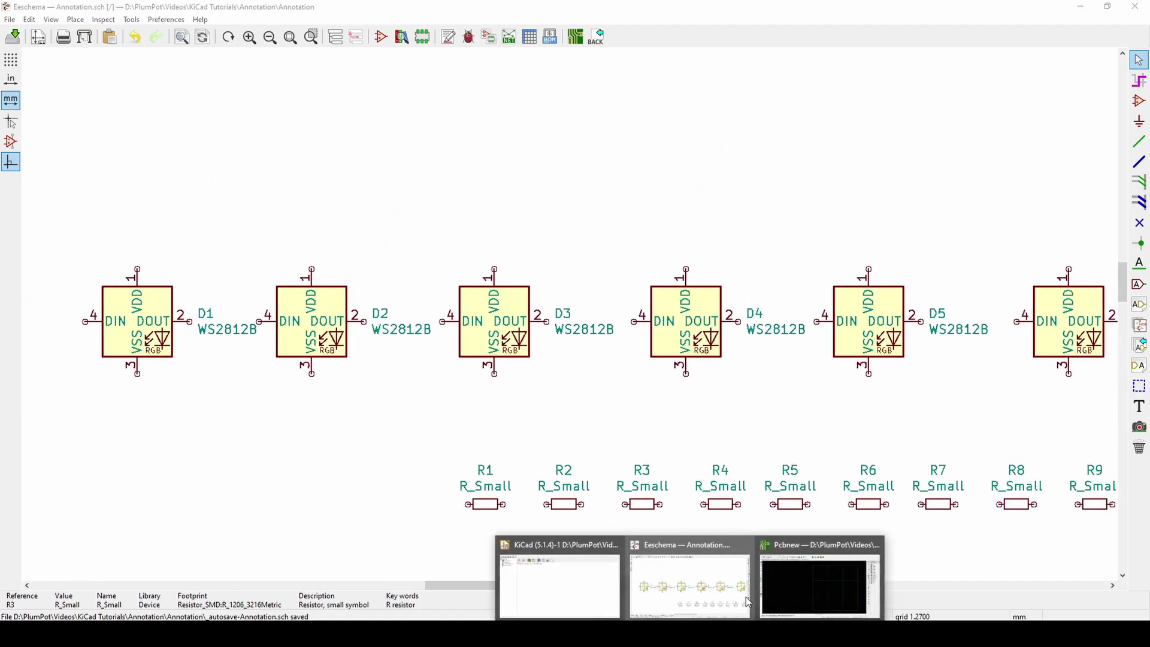
pyautogui.click(790, 590)
pyautogui.moveTo(692, 632)
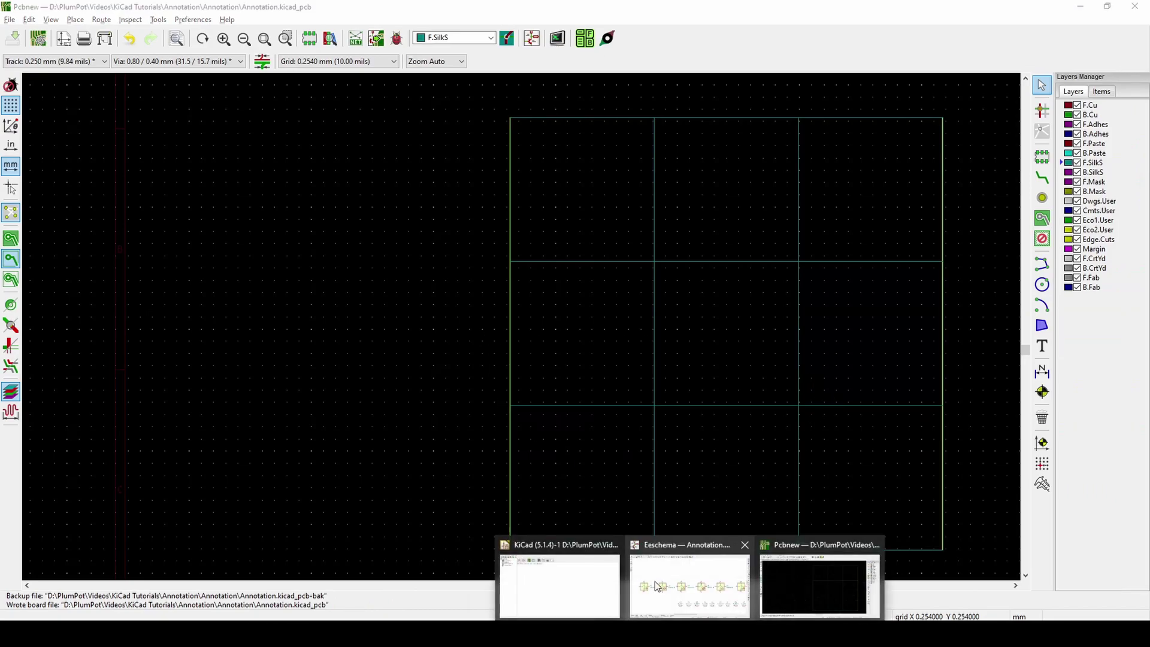
pyautogui.click(657, 584)
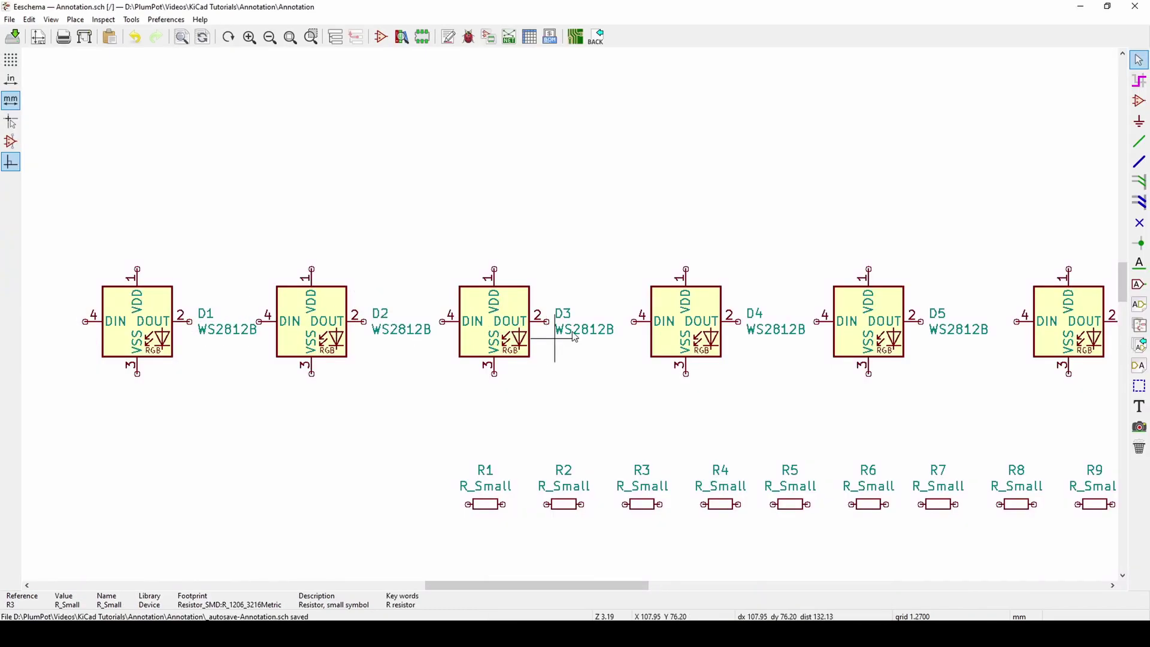
pyautogui.moveTo(647, 275); pyautogui.dragTo(420, 222, button='middle')
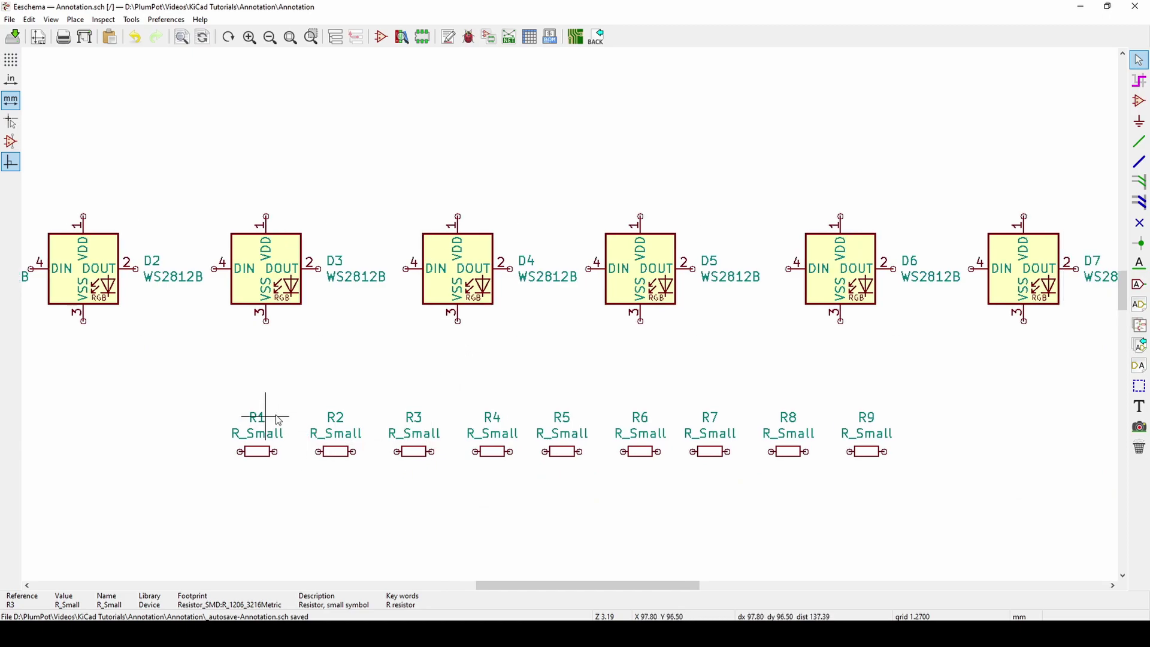
pyautogui.scroll(-1, 416, 426)
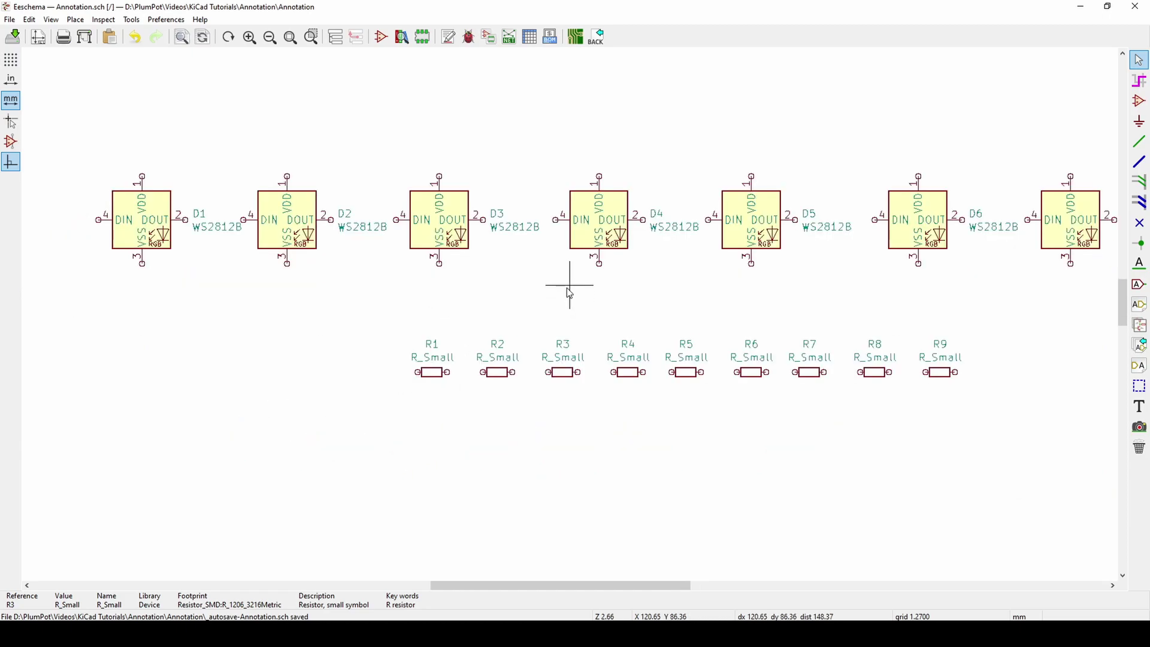
pyautogui.moveTo(562, 287); pyautogui.dragTo(522, 331, button='middle')
pyautogui.moveTo(264, 343); pyautogui.dragTo(305, 351, button='middle')
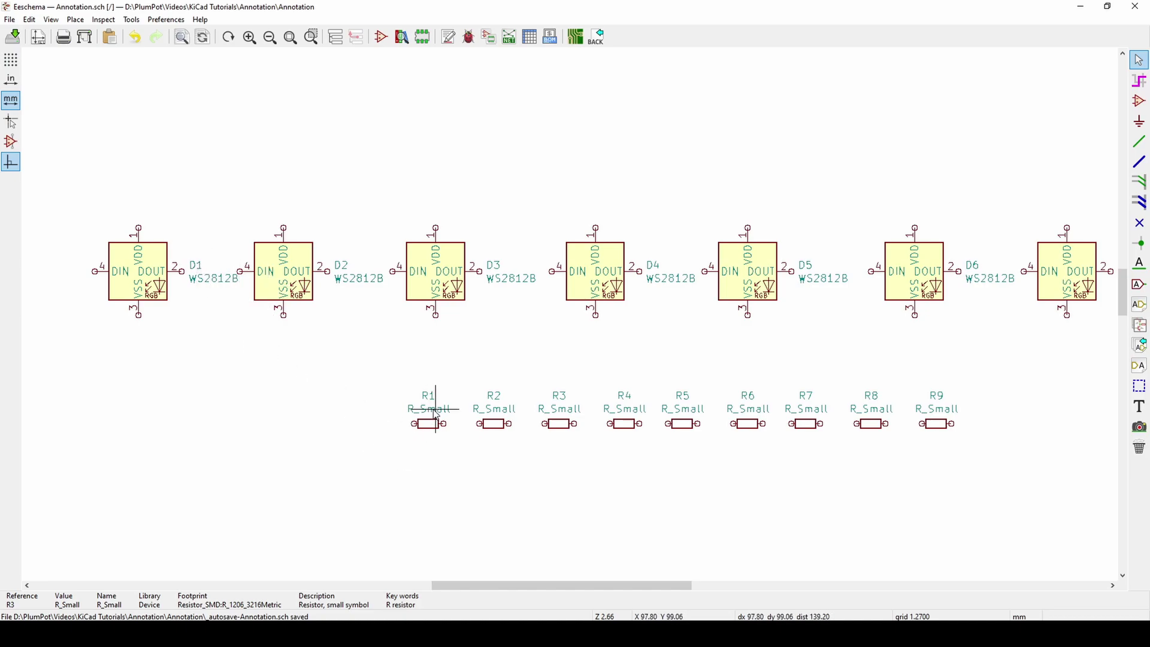
pyautogui.moveTo(936, 400); pyautogui.dragTo(691, 386, button='middle')
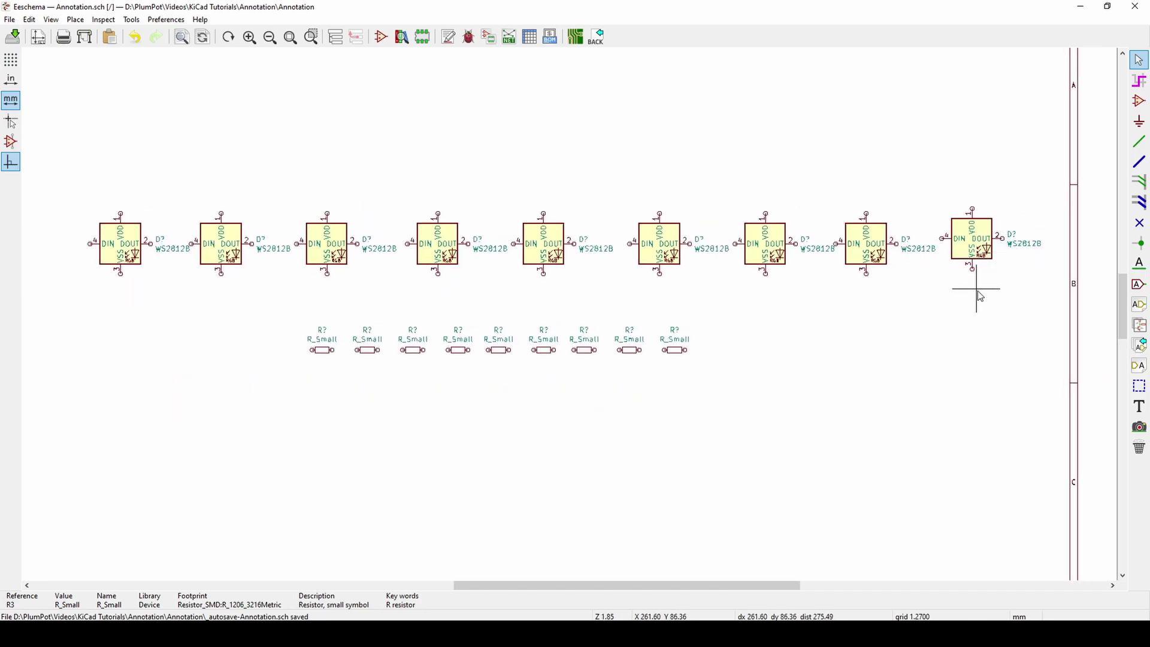
# - Move the last WS2812B LED down into line with the other LEDs in its row
pyautogui.scroll(6, 999, 239)
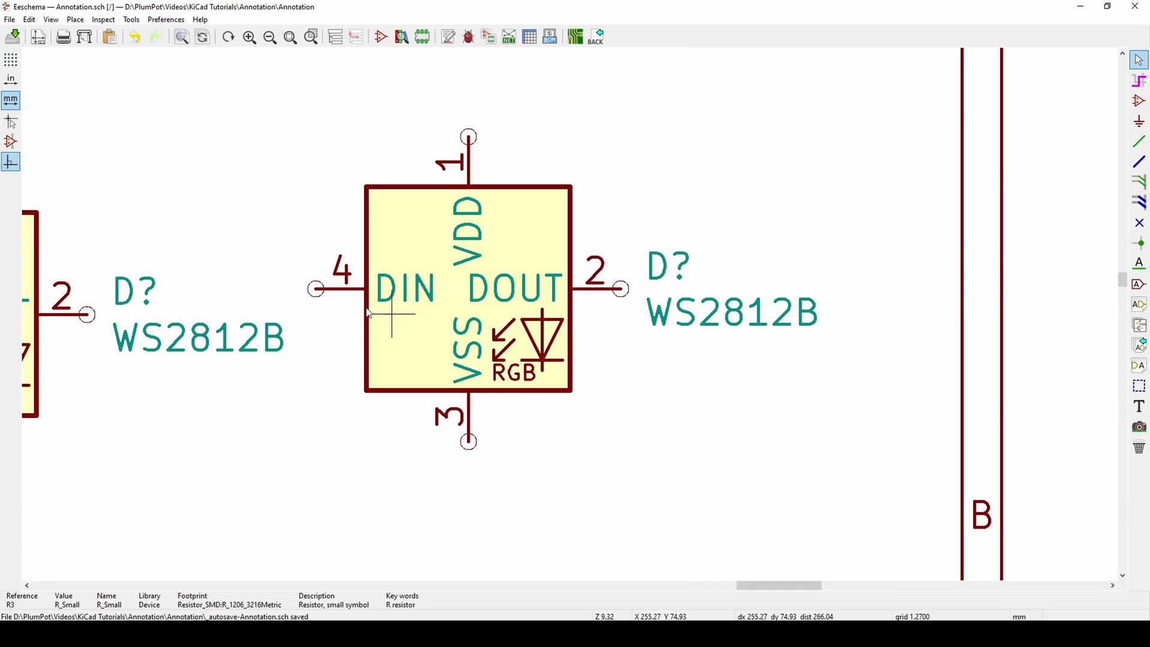
pyautogui.moveTo(595, 187); pyautogui.dragTo(480, 372)
pyautogui.click(453, 311)
pyautogui.scroll(-1, 700, 302)
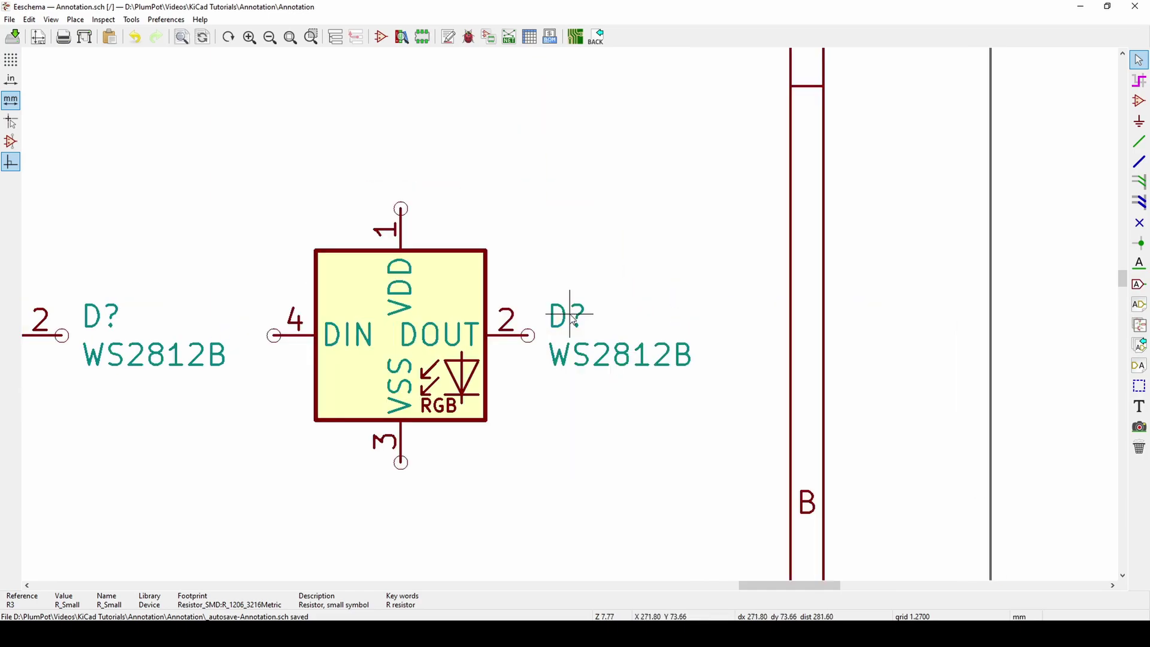
# - Set the reference of each of the last two WS2812B LEDs in the row to D1
pyautogui.scroll(-1, 595, 313)
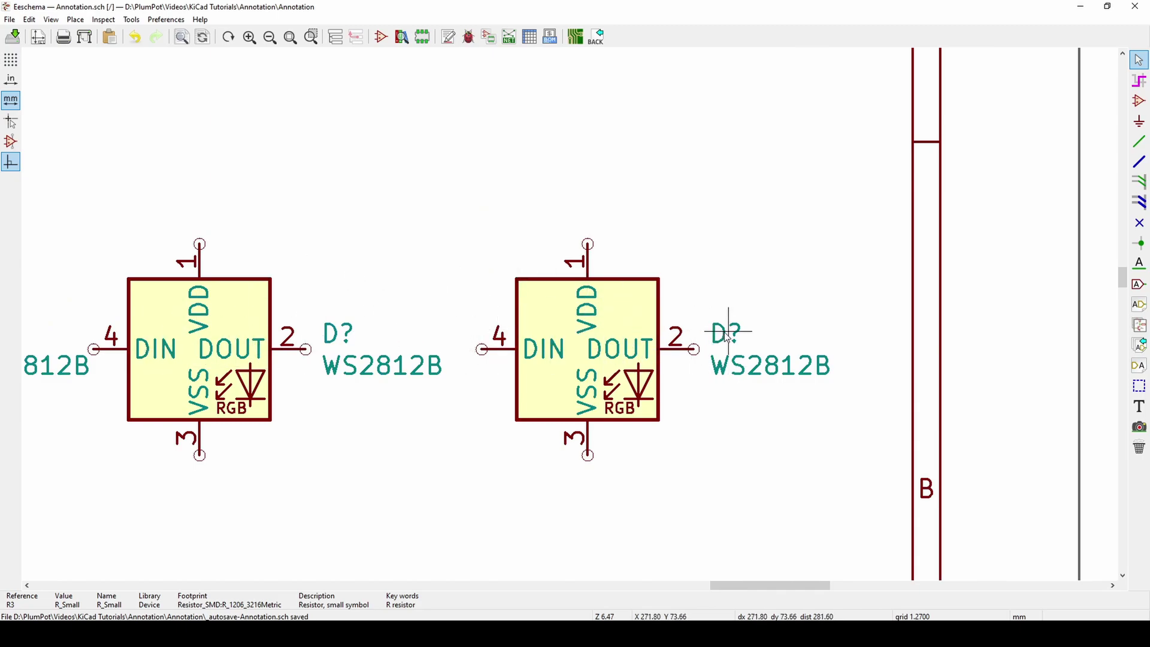
pyautogui.doubleClick(334, 333)
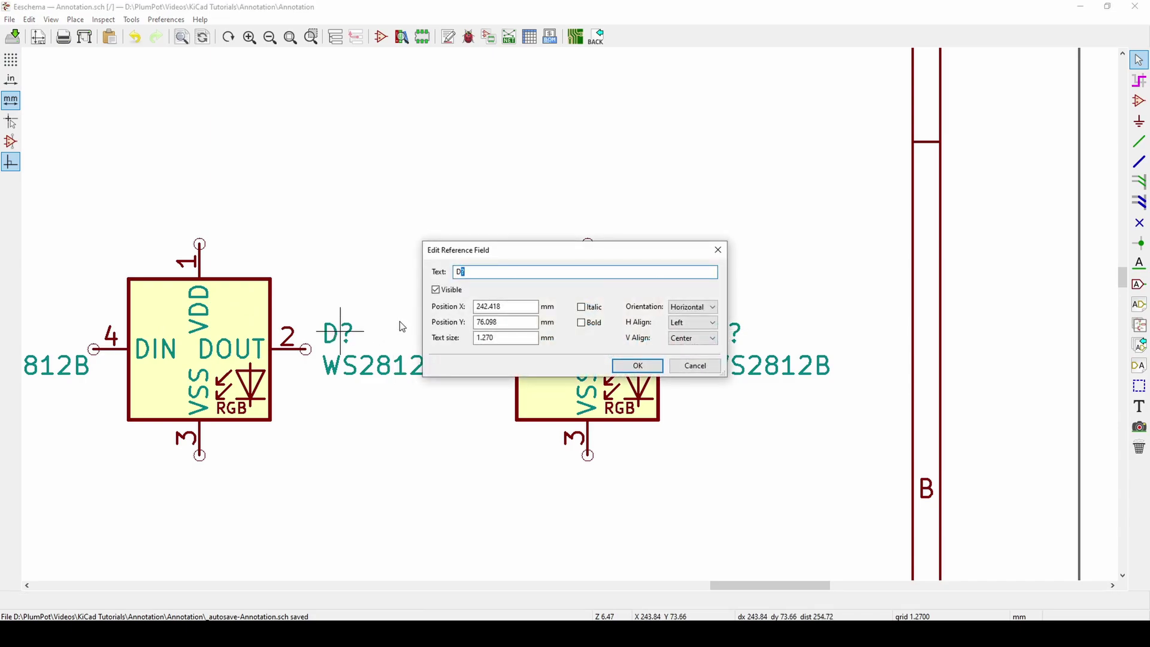
pyautogui.press('BackSpace')
pyautogui.write('1')
pyautogui.press('Return')
pyautogui.doubleClick(723, 333)
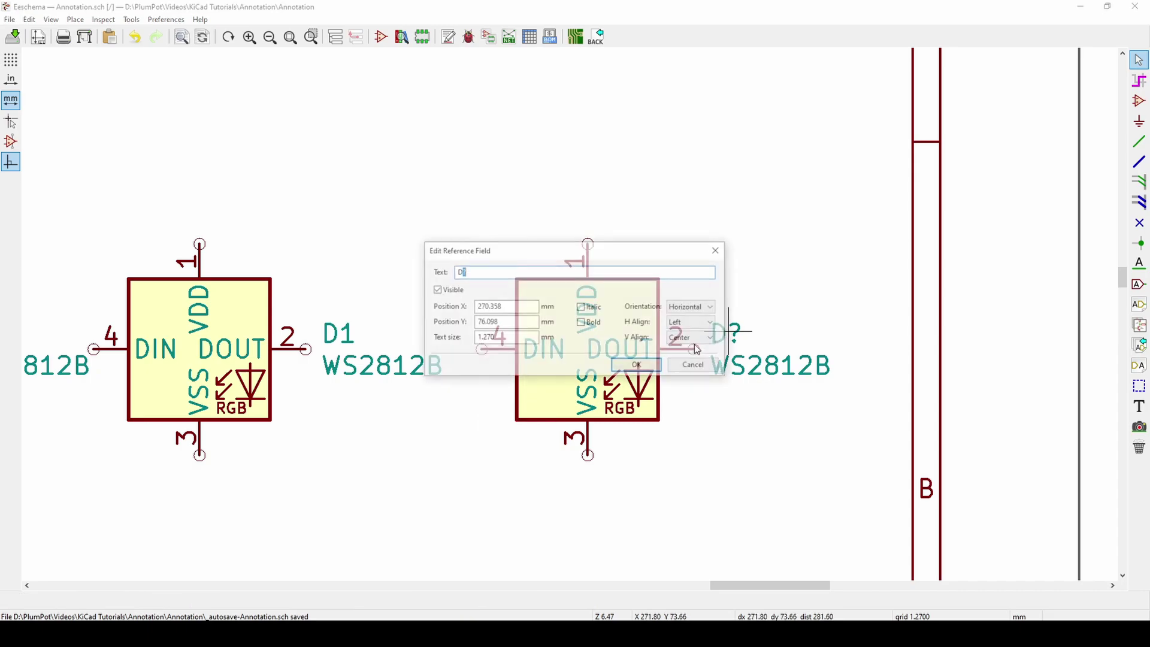
pyautogui.write('1')
pyautogui.press('Return')
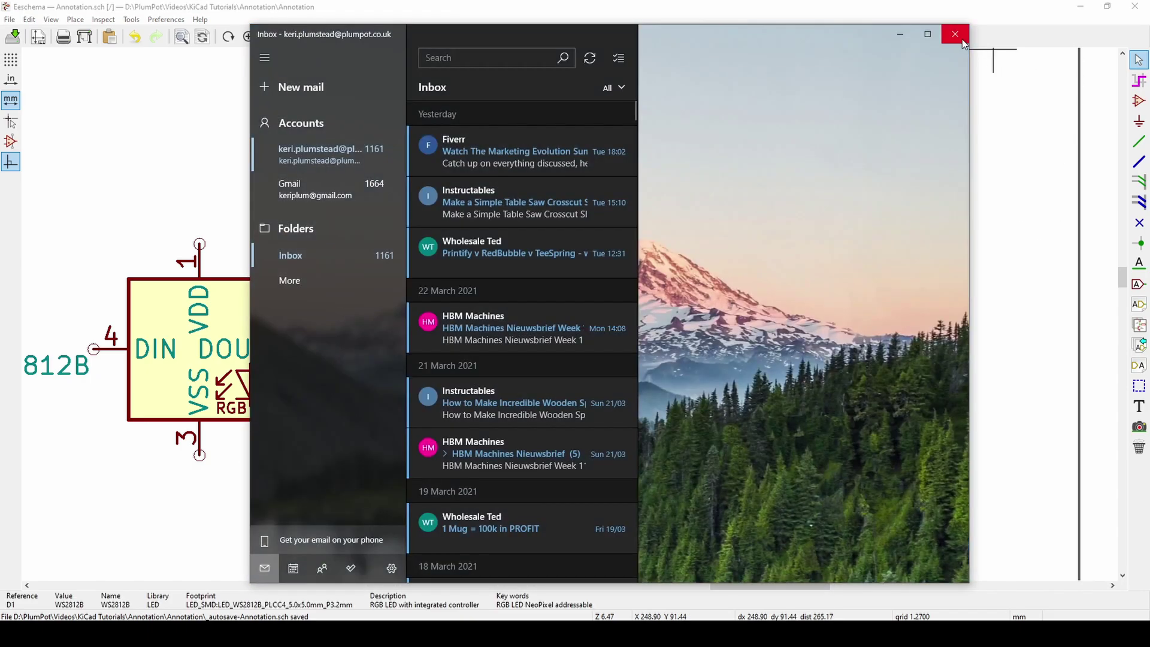
pyautogui.click(956, 35)
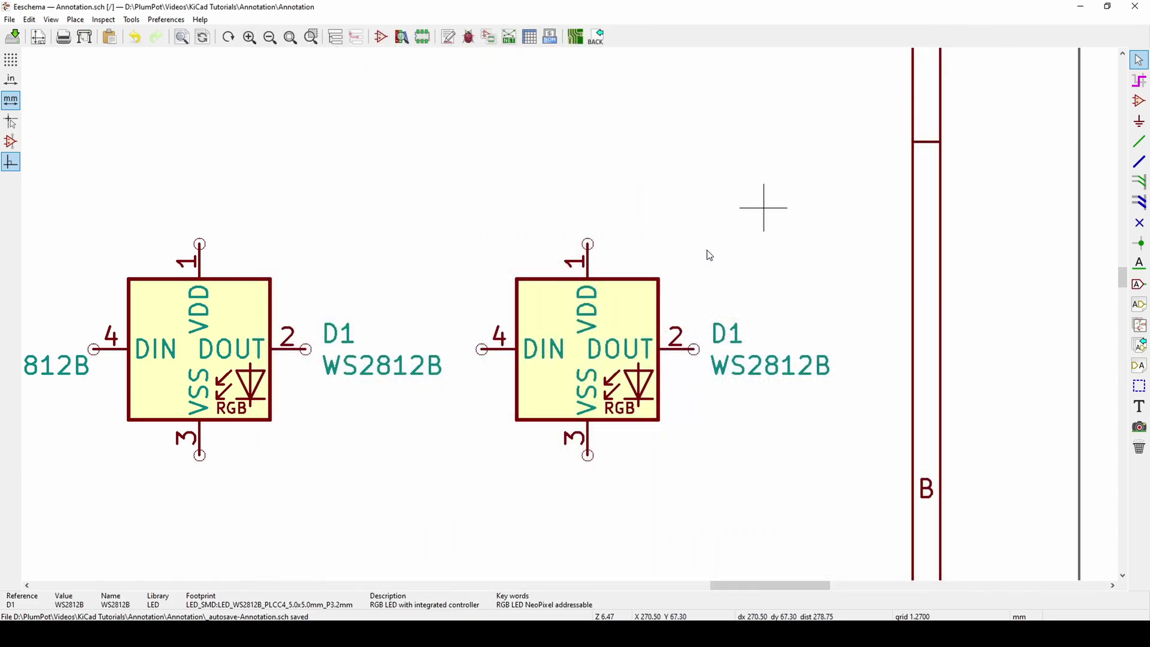
# - Clear the existing annotations for the entire schematic
pyautogui.scroll(-3, 267, 236)
pyautogui.moveTo(513, 346); pyautogui.dragTo(472, 340, button='middle')
pyautogui.scroll(1, 672, 350)
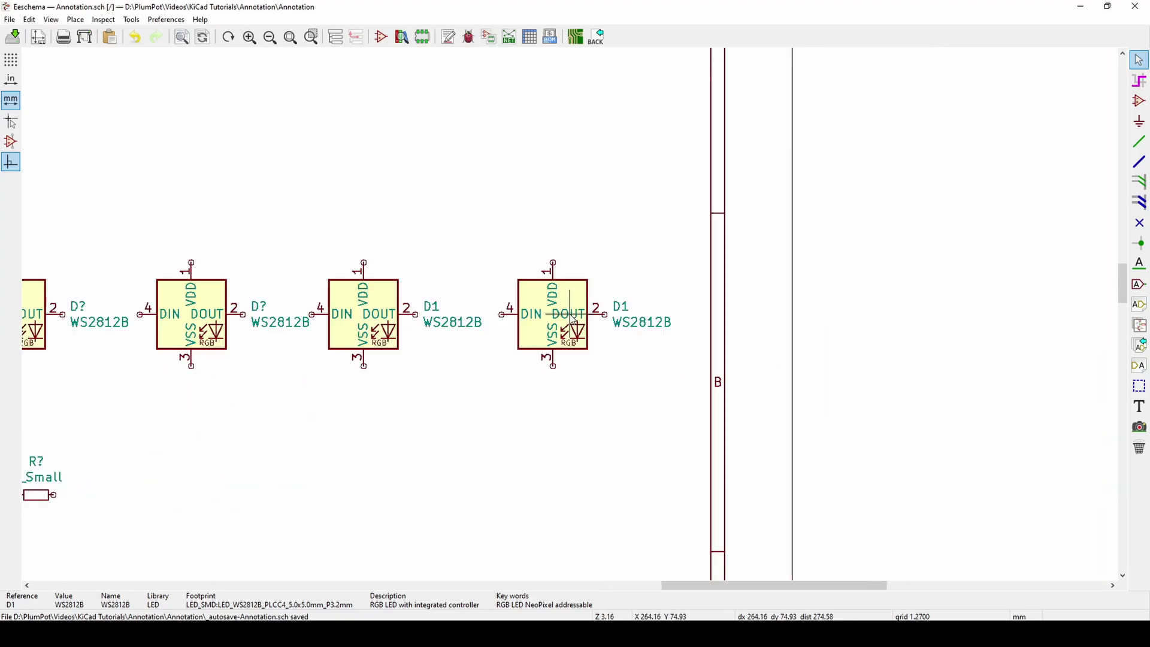
pyautogui.click(131, 19)
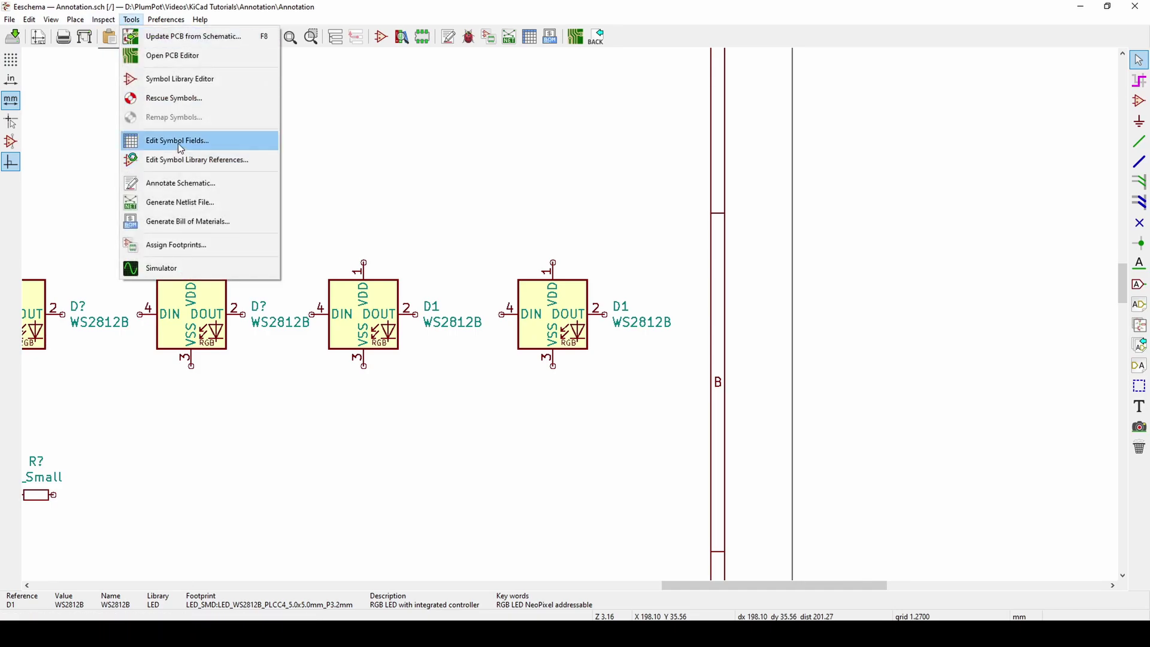
pyautogui.click(183, 186)
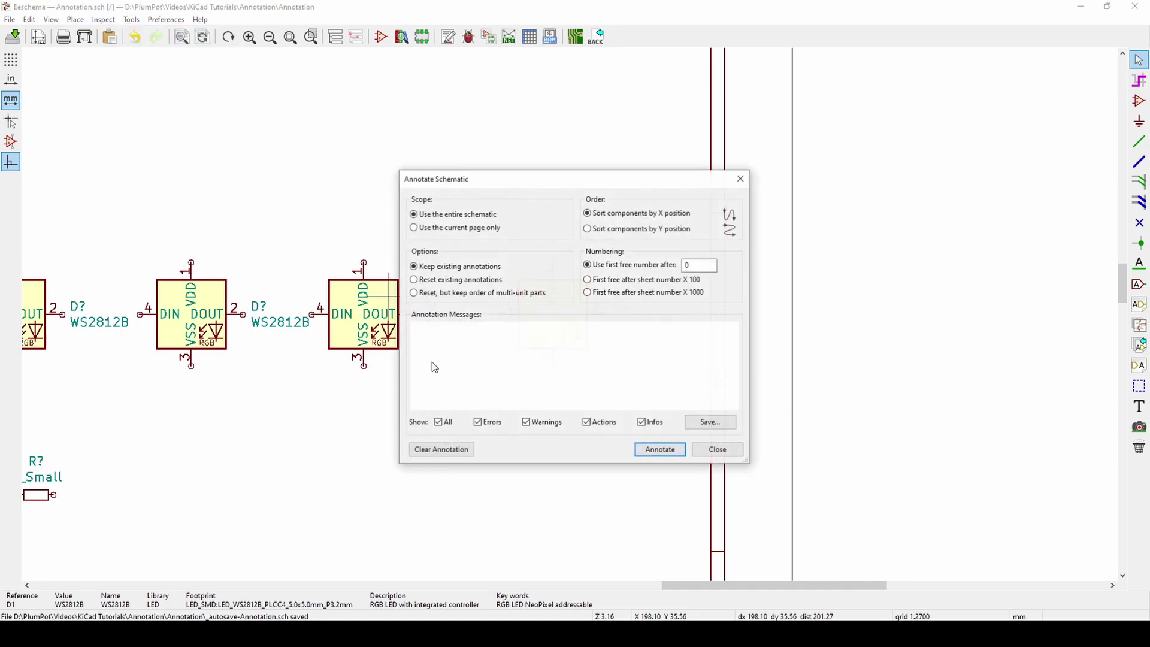
pyautogui.click(445, 450)
pyautogui.click(610, 357)
pyautogui.click(717, 449)
pyautogui.scroll(-4, 570, 321)
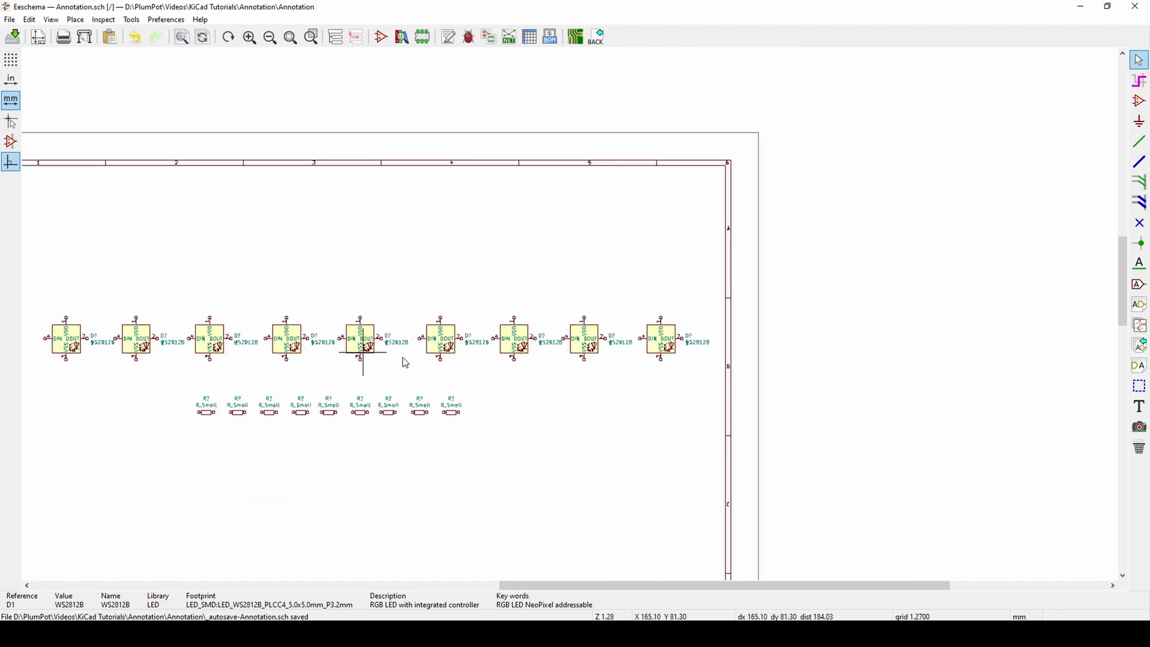
# - Open the Annotate Schematic settings to review the scope options, and close them without annotating
pyautogui.scroll(1, 389, 324)
pyautogui.click(131, 19)
pyautogui.click(165, 182)
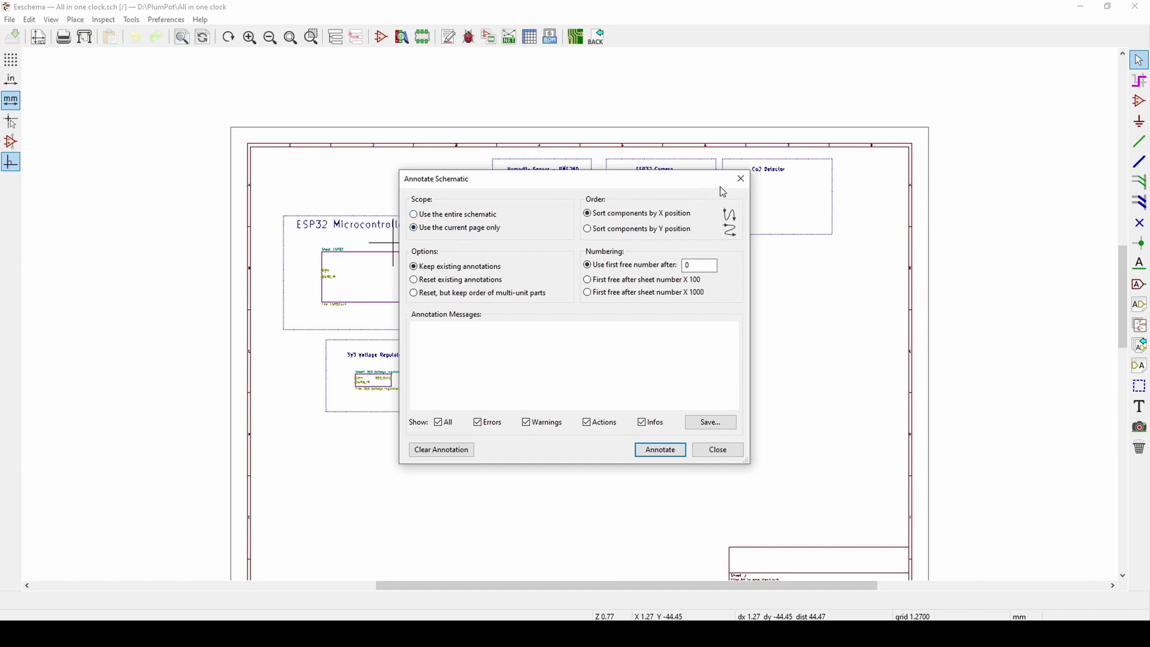
pyautogui.click(740, 178)
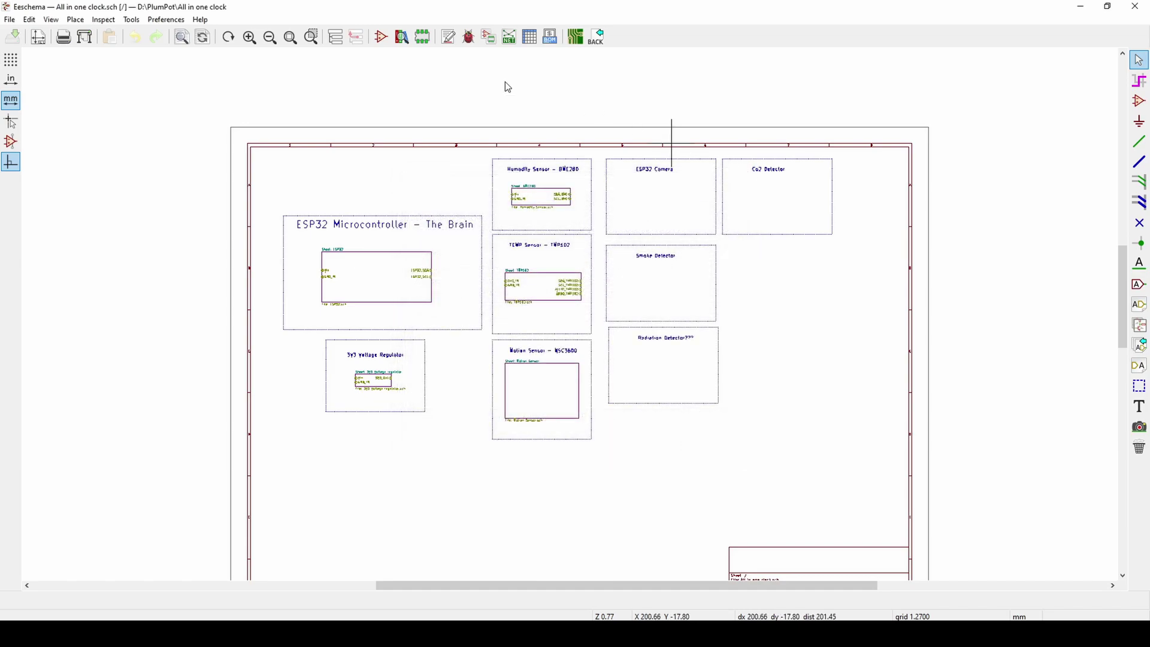
# - Inspect the component references on the ESP32 sub-sheet and return to the root sheet
pyautogui.doubleClick(380, 280)
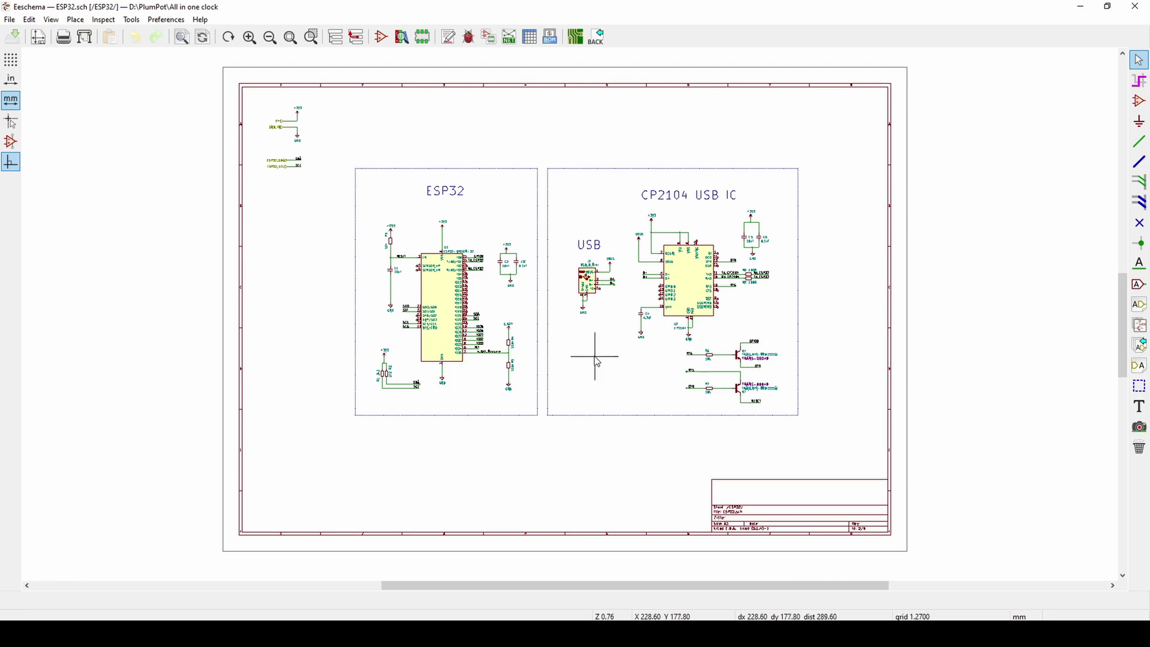
pyautogui.scroll(4, 592, 311)
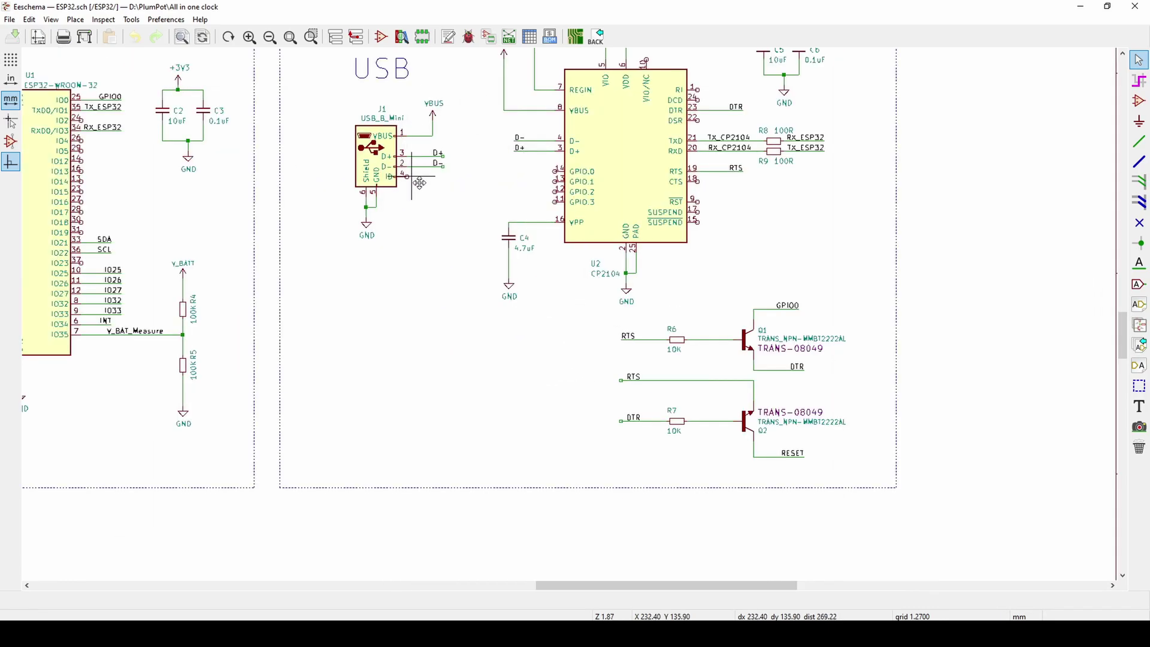
pyautogui.moveTo(421, 192); pyautogui.dragTo(436, 271, button='middle')
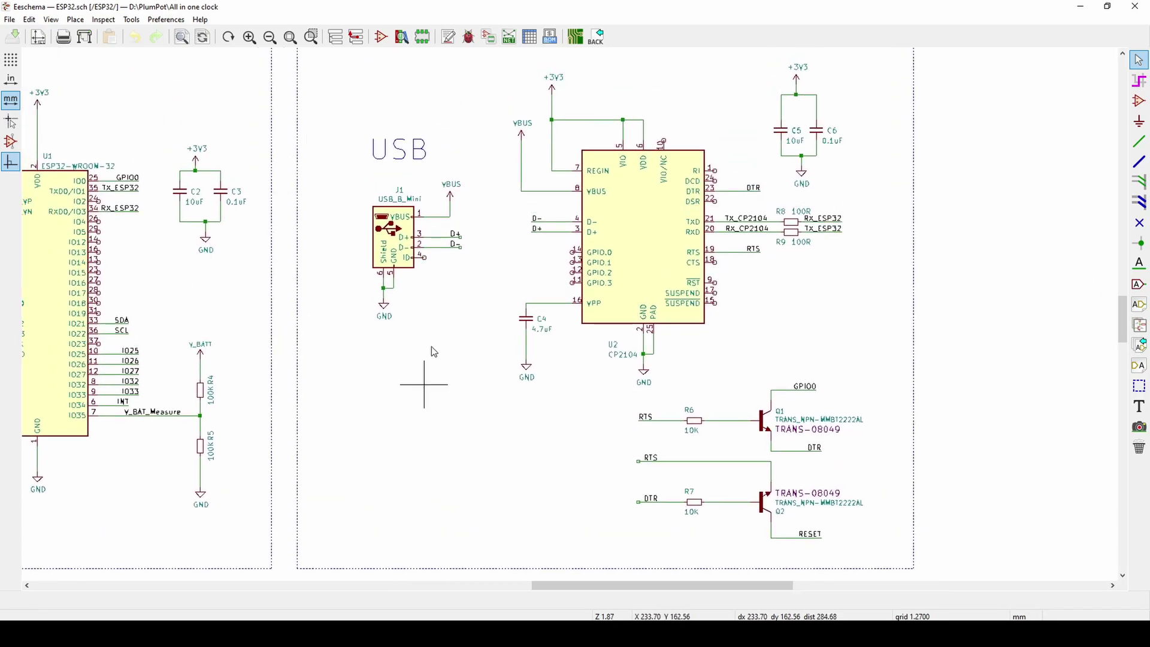
pyautogui.scroll(-1, 373, 297)
pyautogui.click(355, 37)
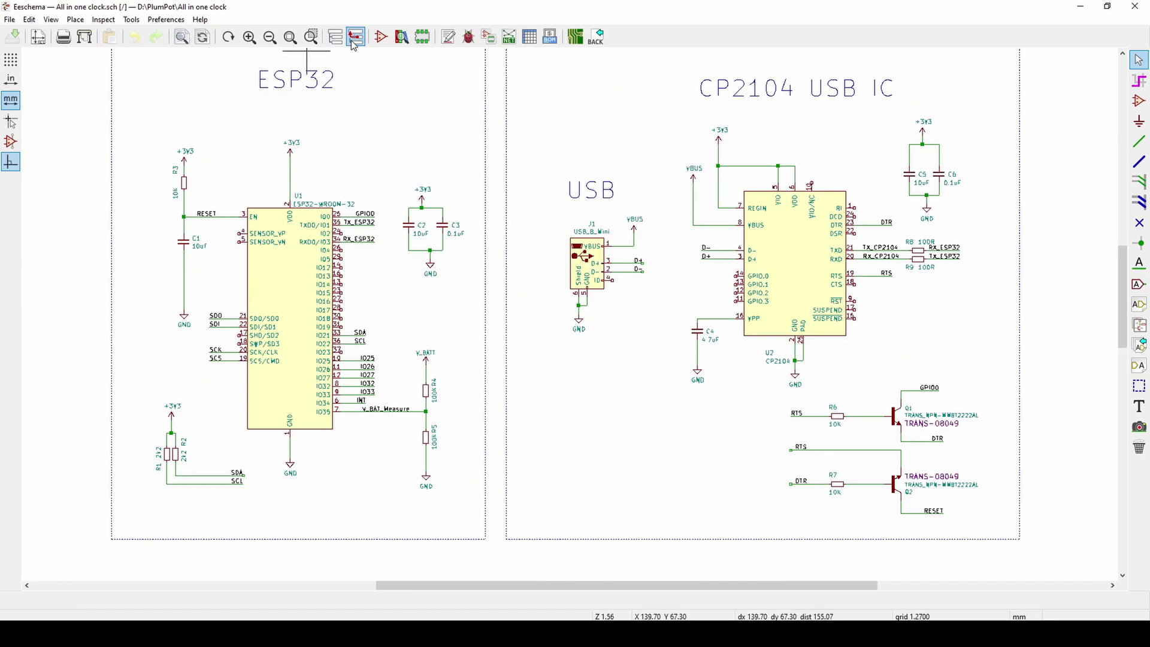
# - Clear the annotations of the entire schematic from the TMP102 sub-sheet and return to the root sheet
pyautogui.doubleClick(539, 281)
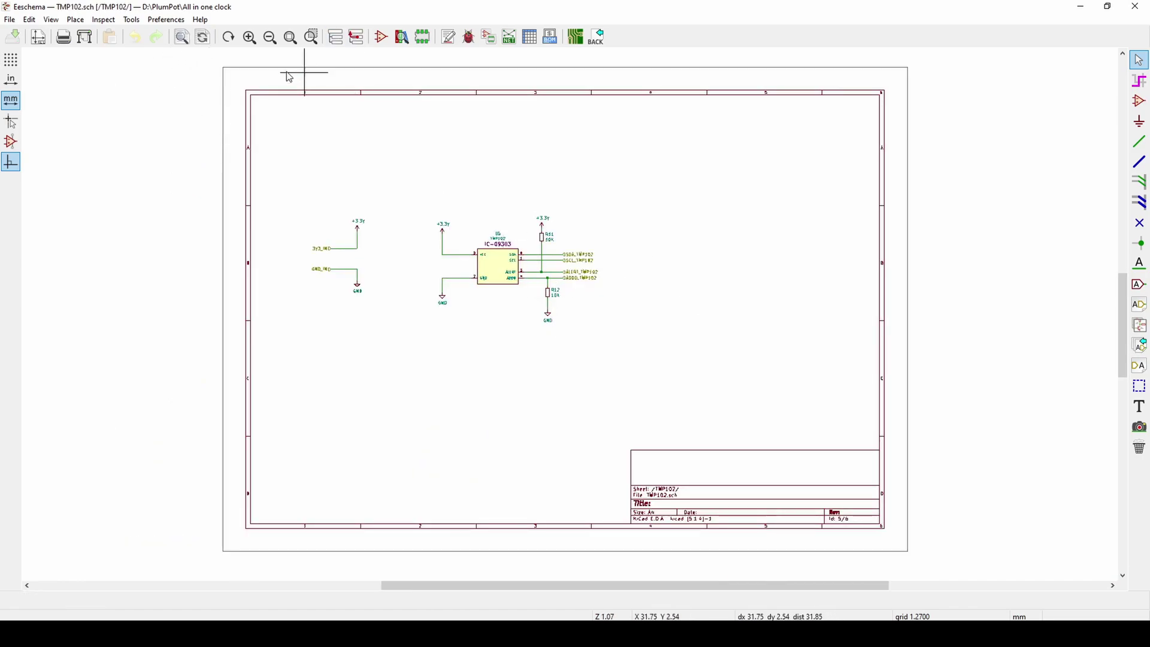
pyautogui.click(131, 19)
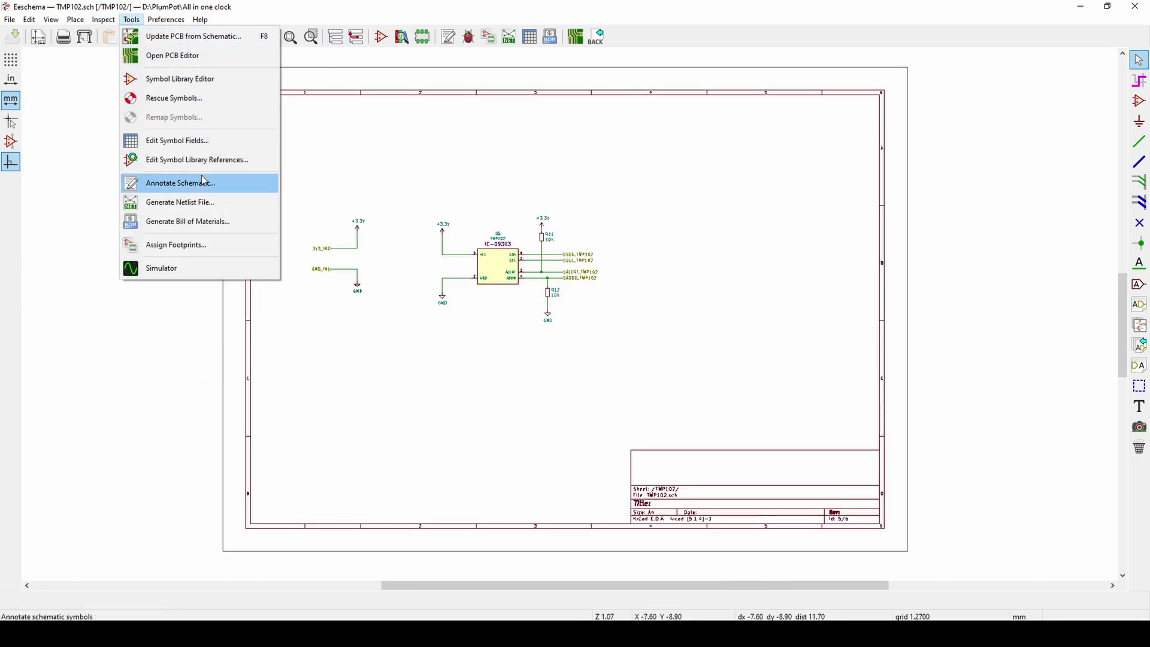
pyautogui.click(201, 179)
pyautogui.click(443, 449)
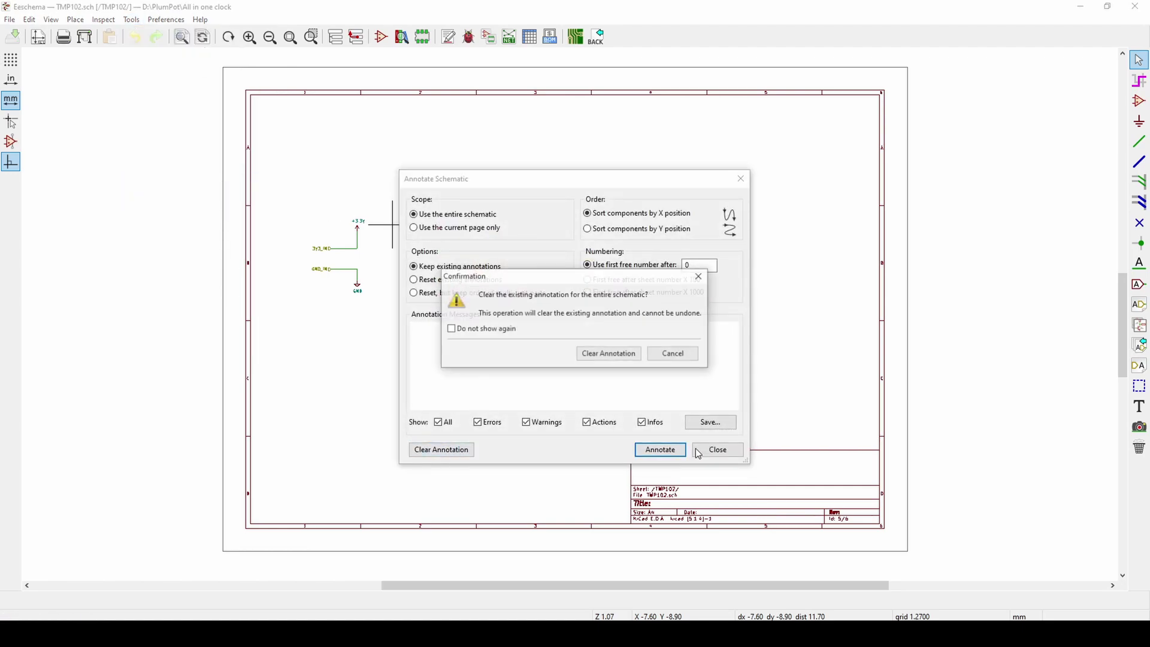
pyautogui.click(616, 356)
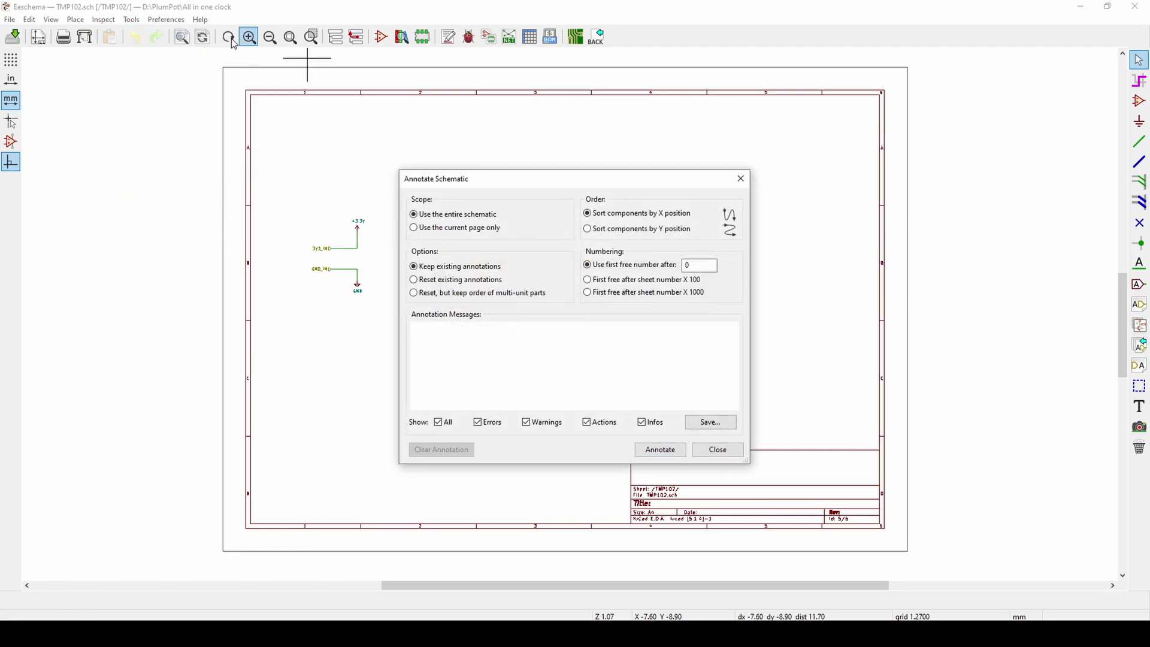
pyautogui.click(354, 39)
pyautogui.click(740, 179)
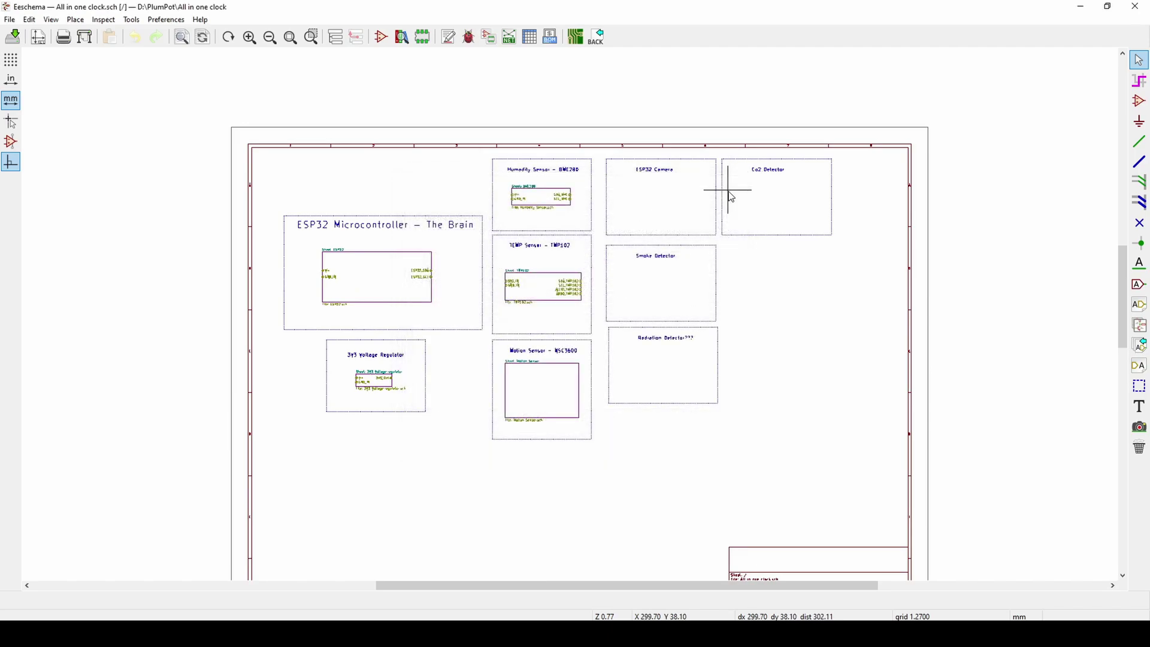
# - Open the 3V3 Voltage regulator sub-sheet and examine its component references
pyautogui.doubleClick(372, 377)
pyautogui.scroll(3, 457, 379)
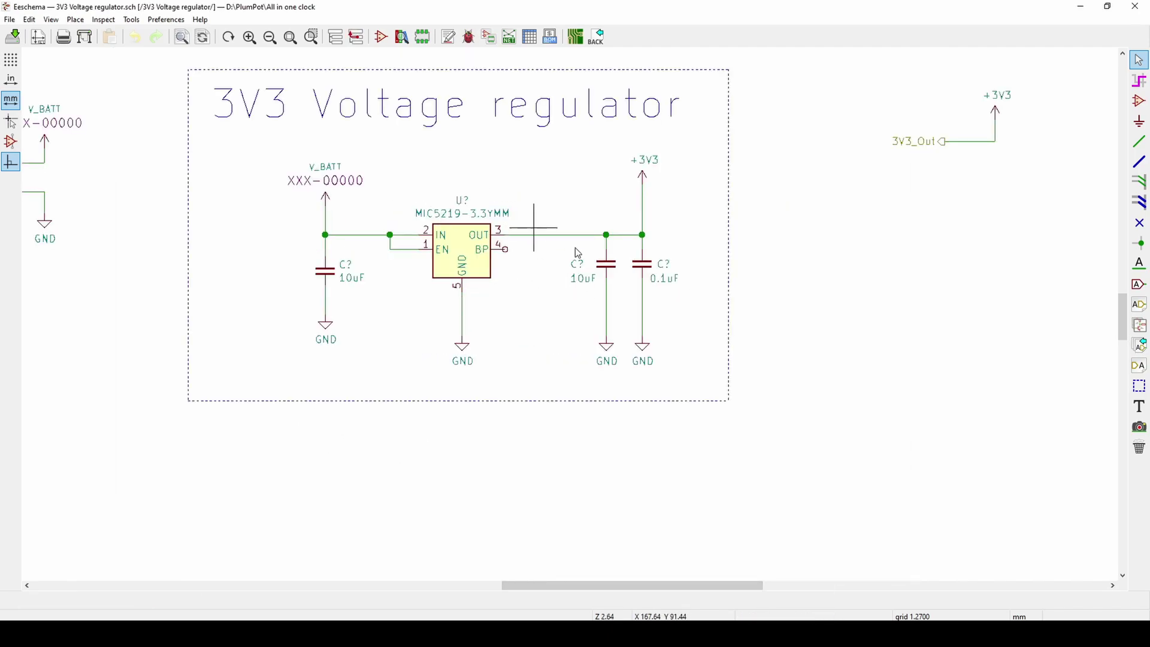
# - Annotate only the current page of the 3V3 Voltage regulator sheet, keeping existing annotations and sorting by X position
pyautogui.scroll(-1, 226, 144)
pyautogui.moveTo(572, 339); pyautogui.dragTo(490, 320, button='middle')
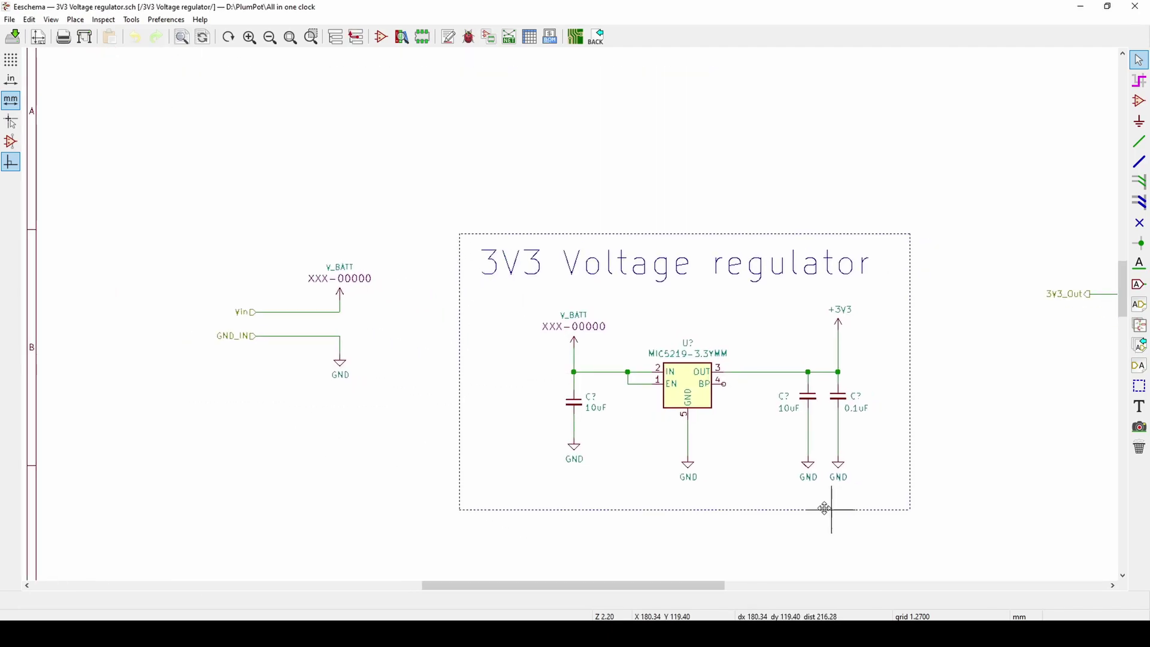
pyautogui.moveTo(817, 504); pyautogui.dragTo(708, 423, button='middle')
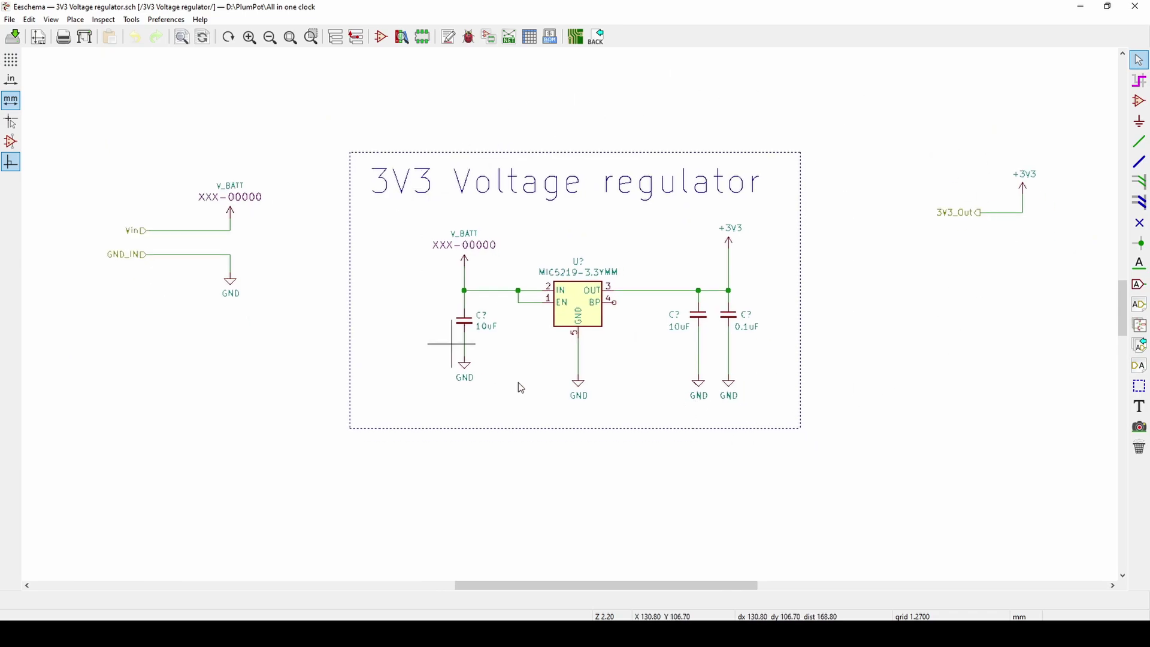
pyautogui.click(131, 20)
pyautogui.click(180, 183)
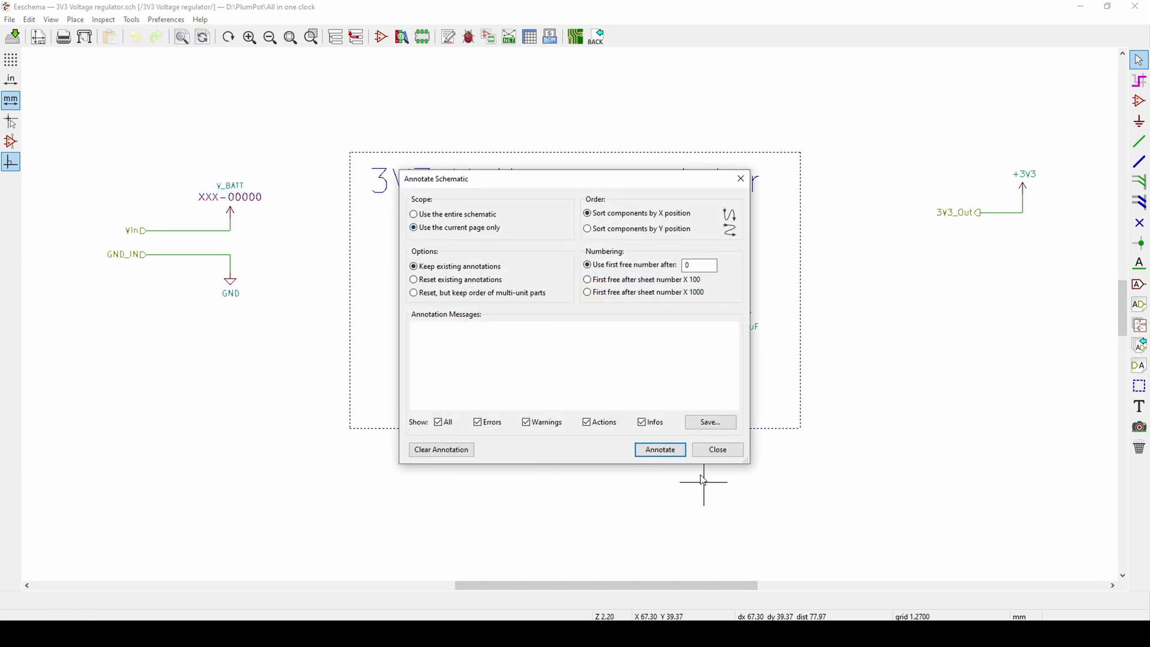
pyautogui.click(680, 457)
pyautogui.click(712, 453)
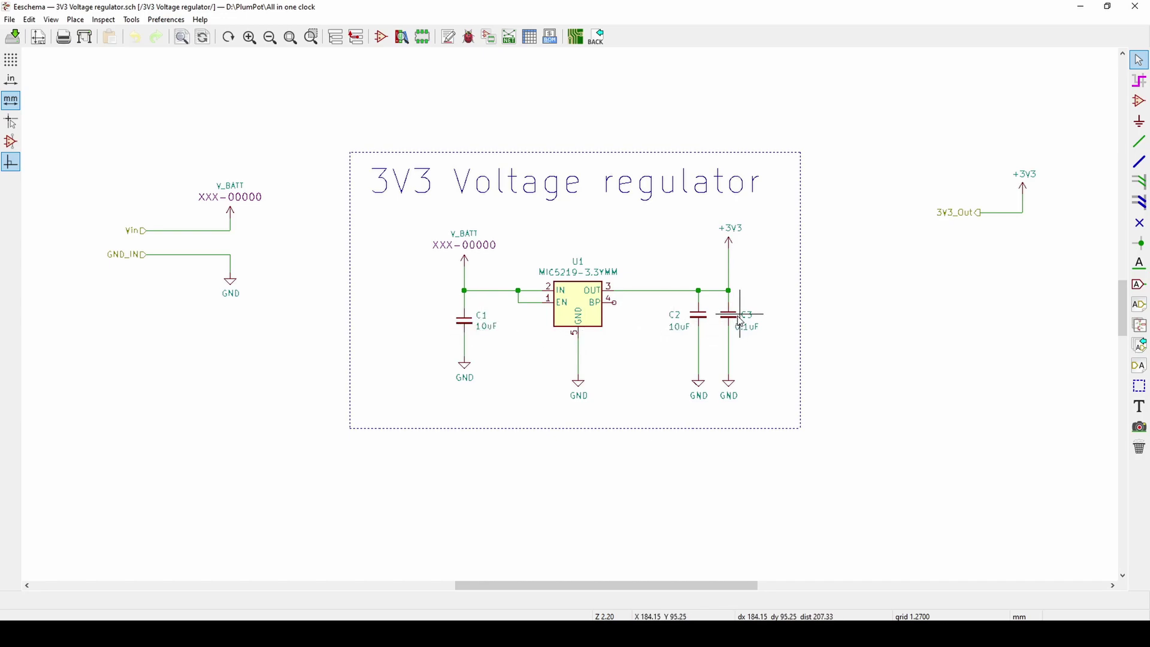
# - Return to the root sheet and open the TMP102 sub-sheet to examine its component references
pyautogui.click(366, 37)
pyautogui.doubleClick(542, 280)
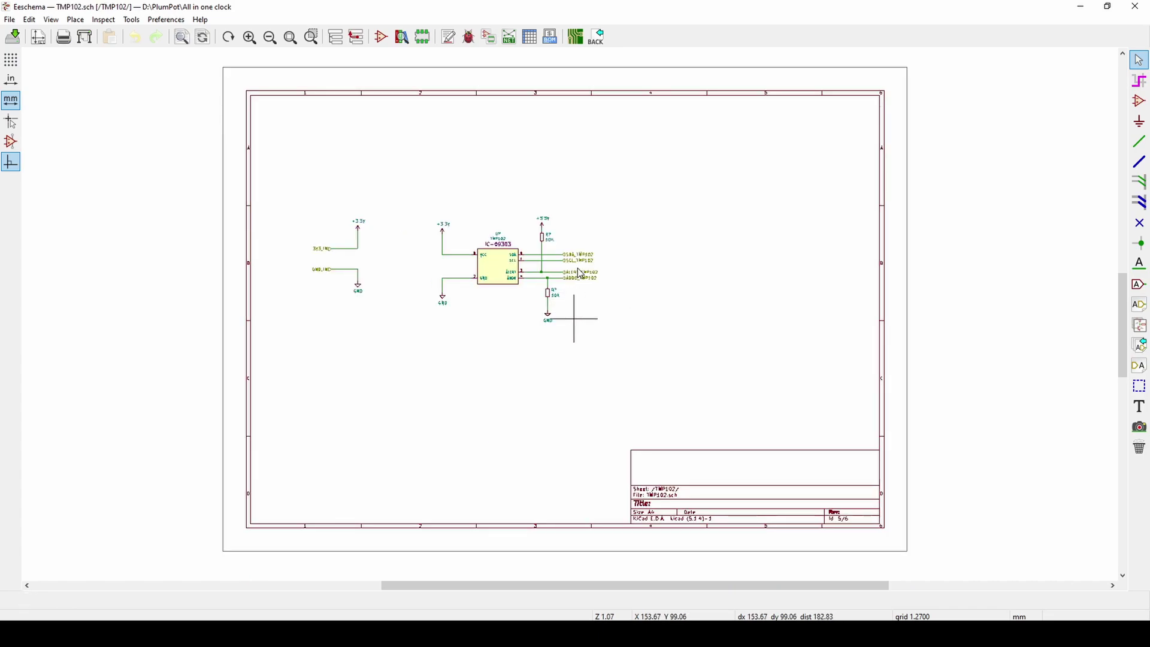
pyautogui.scroll(5, 405, 315)
pyautogui.scroll(-2, 406, 317)
pyautogui.scroll(1, 593, 276)
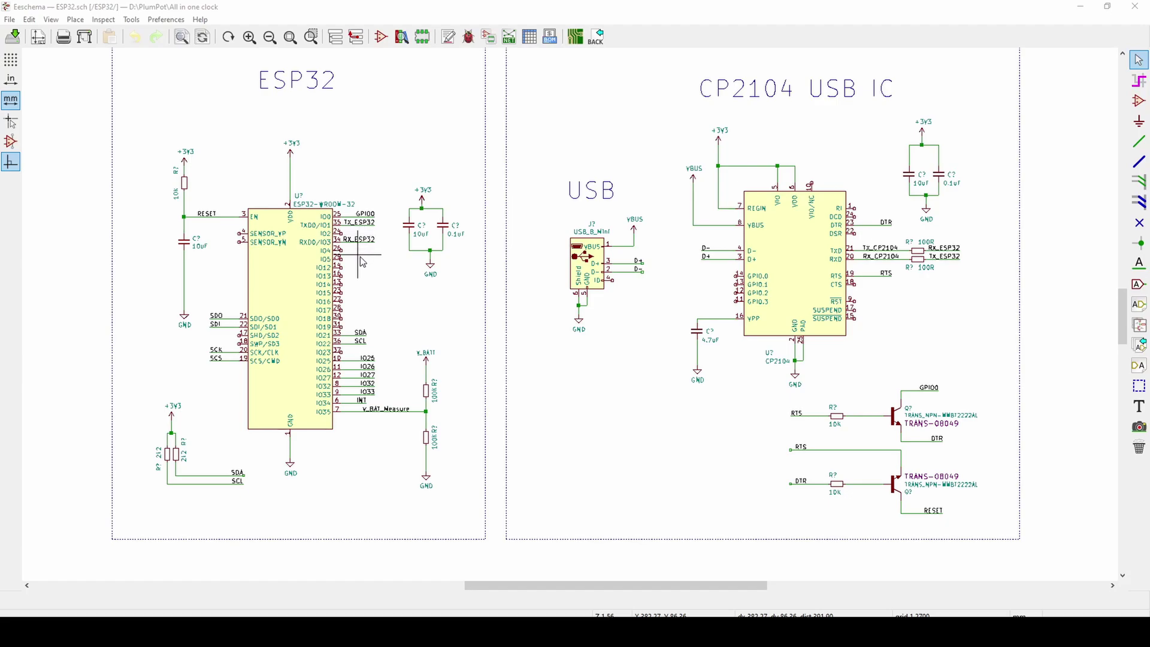
# - Annotate the ESP32 sheet with the scope limited to the current page, and close the annotation settings
pyautogui.moveTo(597, 242); pyautogui.dragTo(559, 257, button='middle')
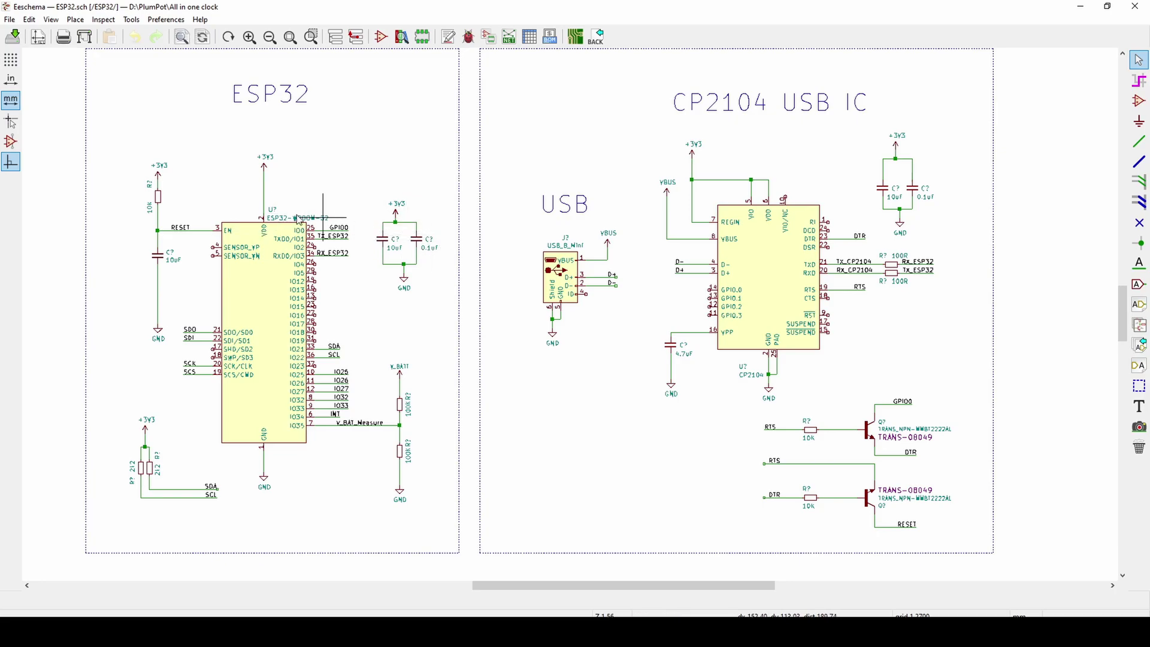
pyautogui.click(130, 21)
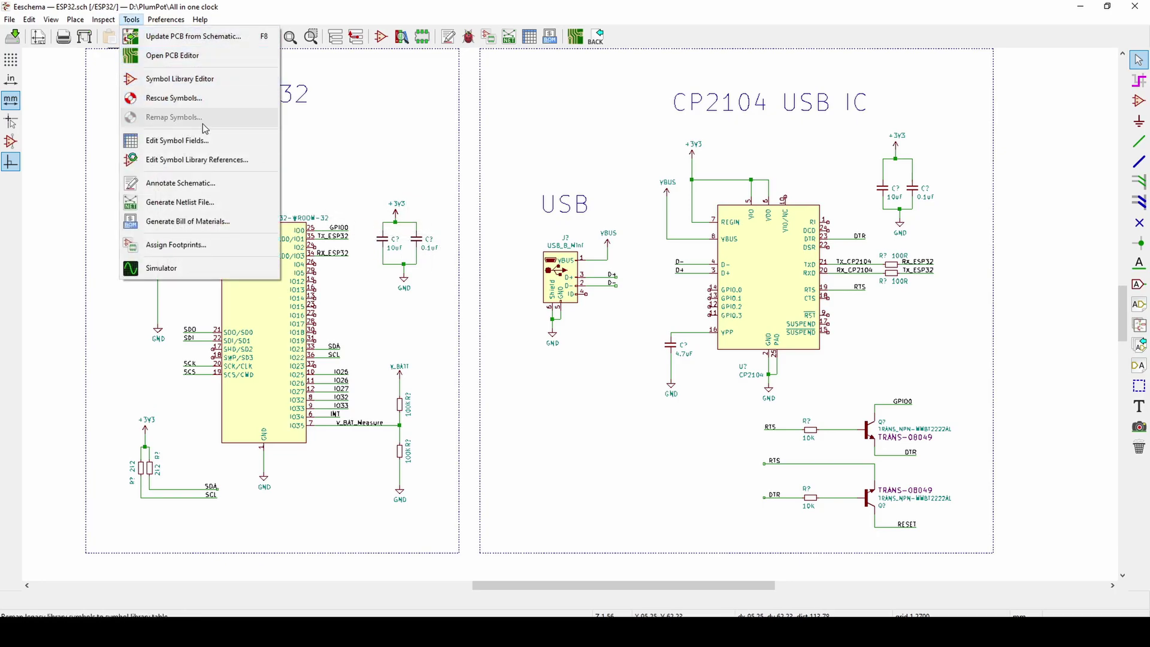
pyautogui.click(207, 185)
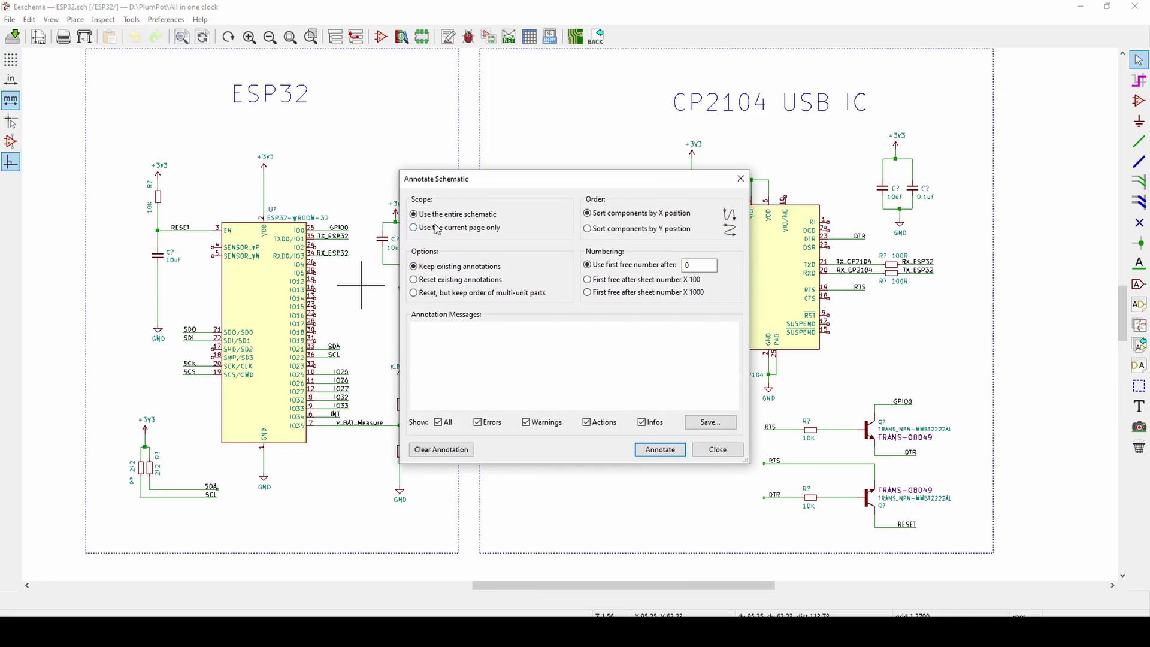
pyautogui.click(437, 228)
pyautogui.click(656, 449)
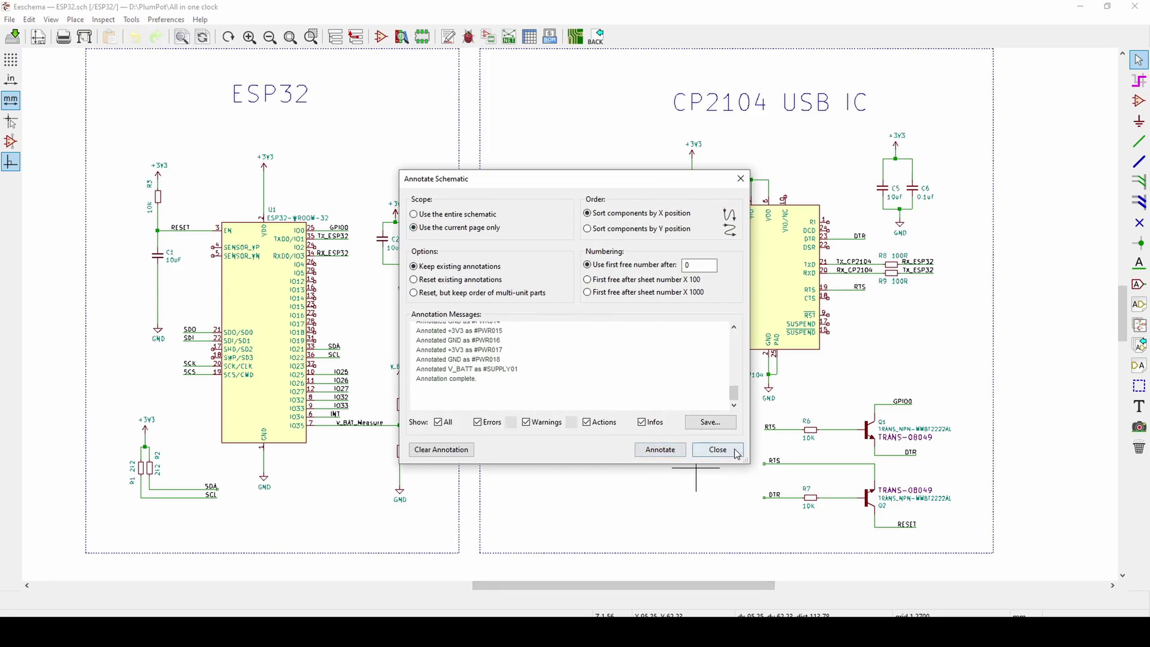
pyautogui.click(735, 450)
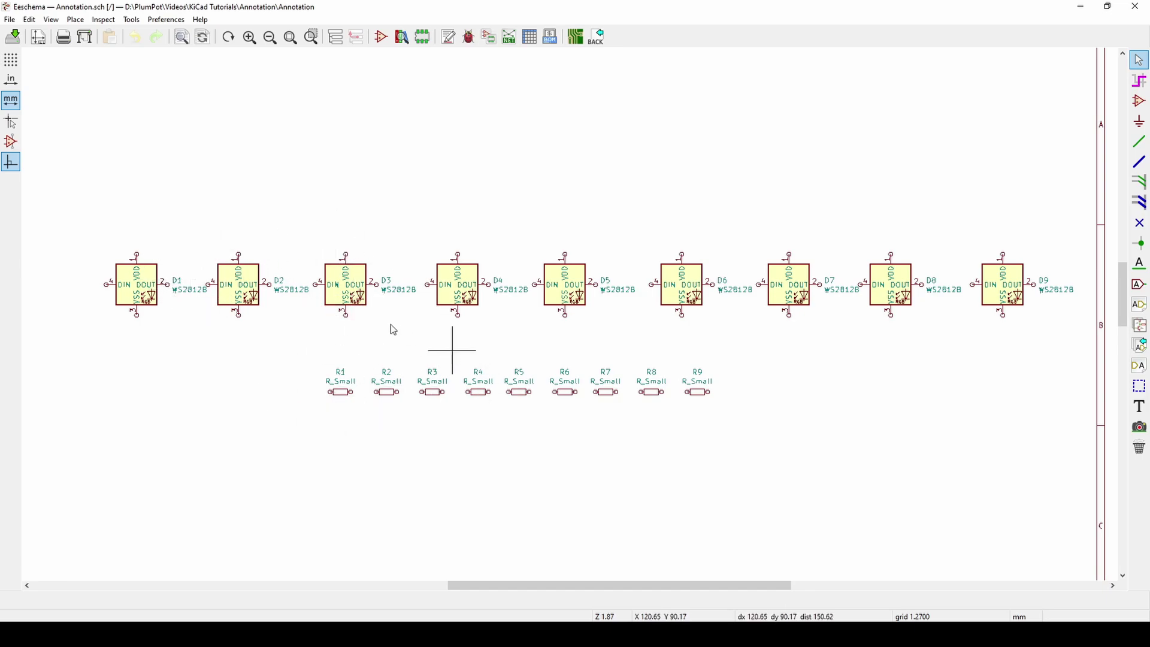
# - Update the PCB from the LED and resistor schematic, keeping existing symbol to footprint associations, and close the update report
pyautogui.click(139, 22)
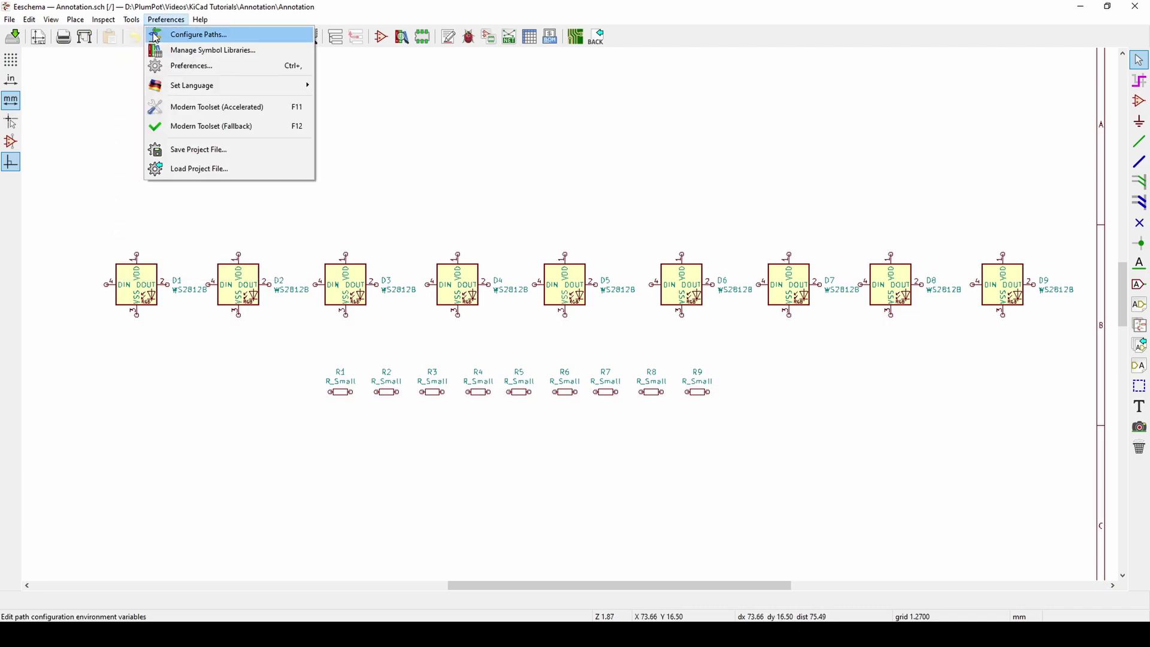
pyautogui.click(139, 36)
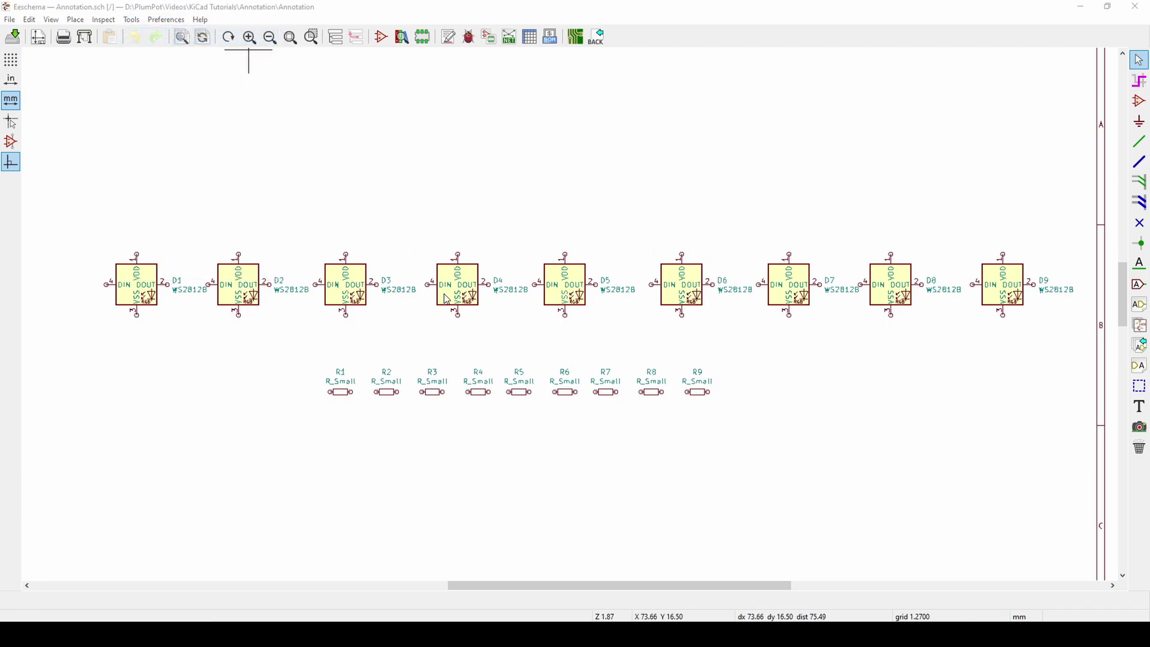
pyautogui.press('F8')
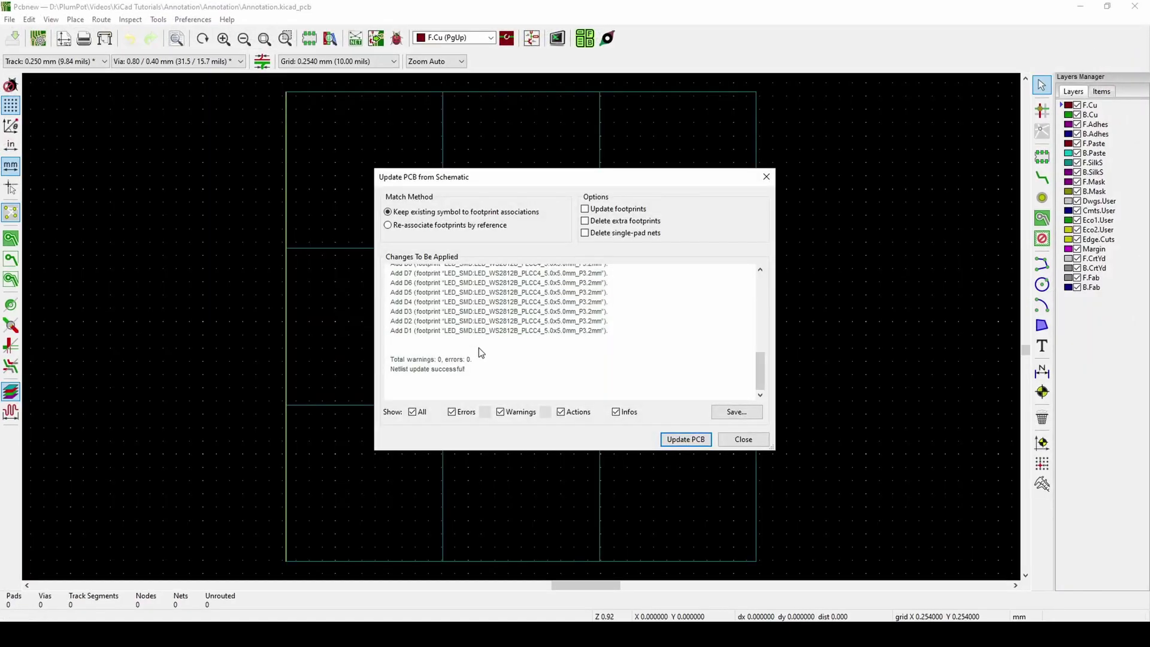
pyautogui.scroll(3, 457, 324)
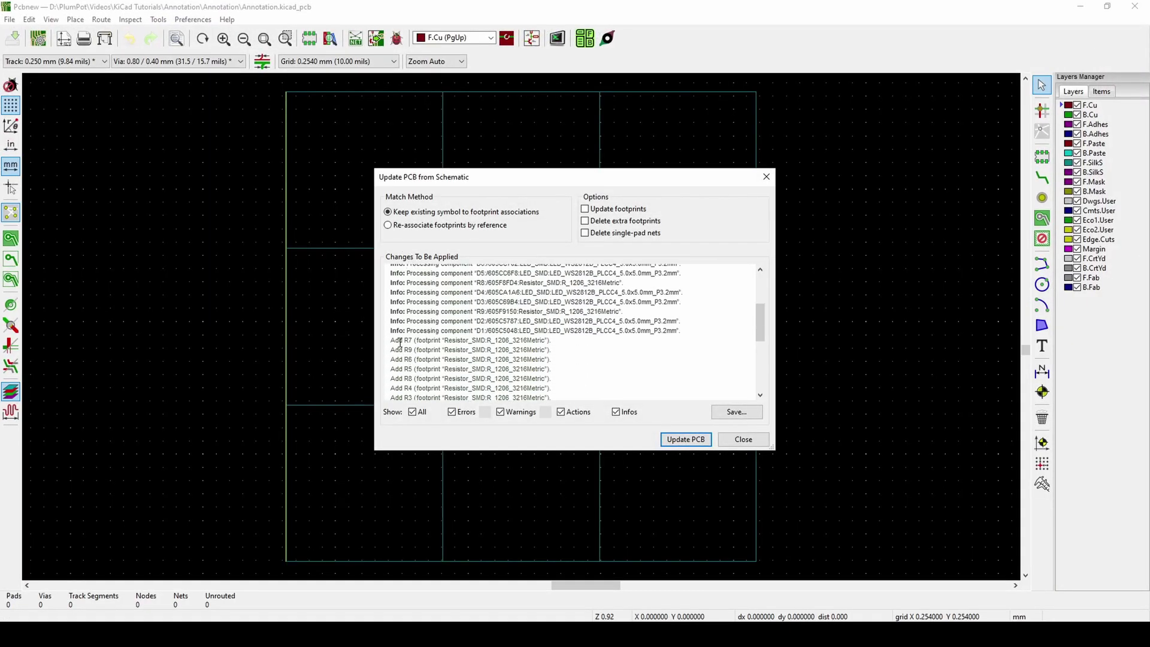
pyautogui.scroll(-7, 455, 341)
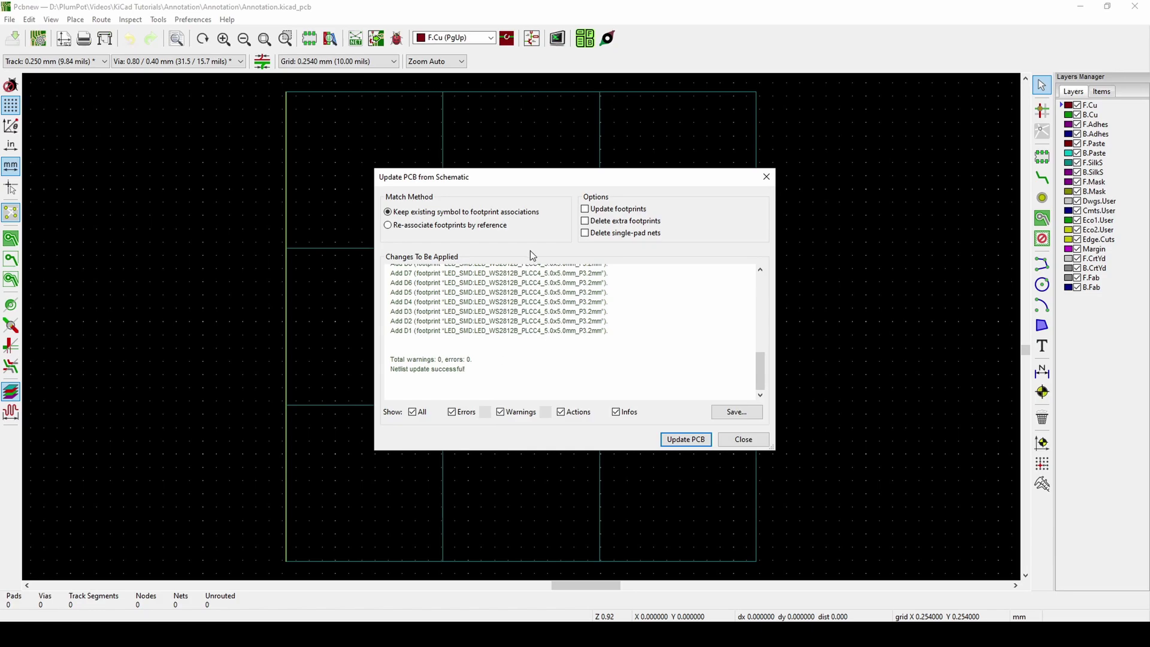
pyautogui.click(682, 439)
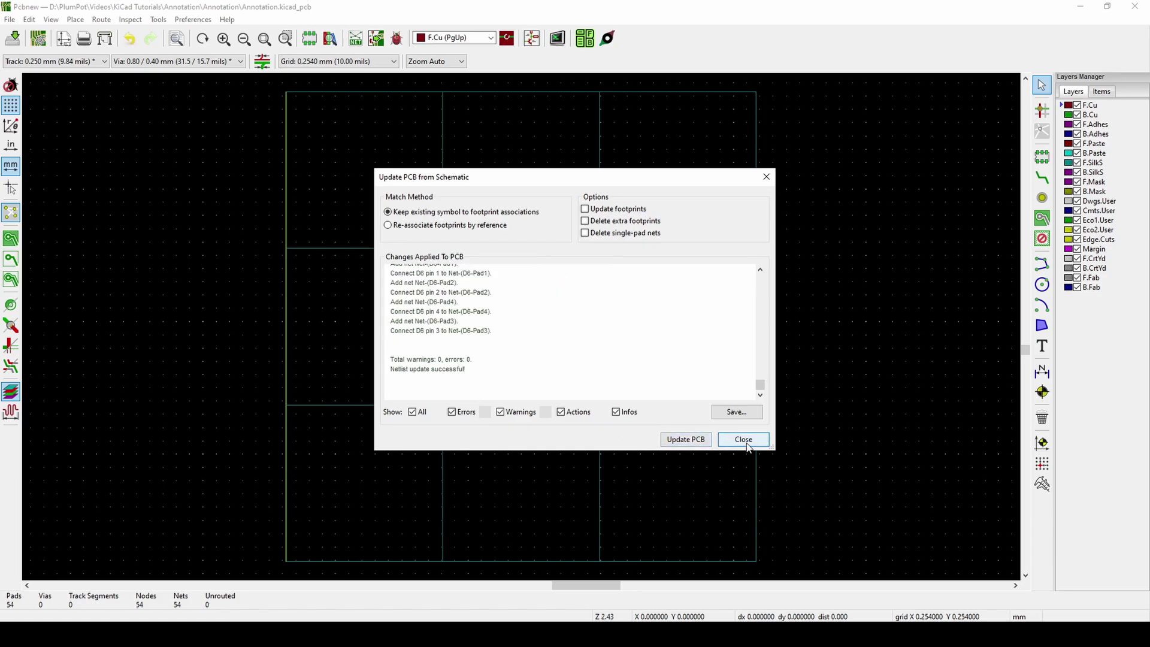
pyautogui.click(689, 439)
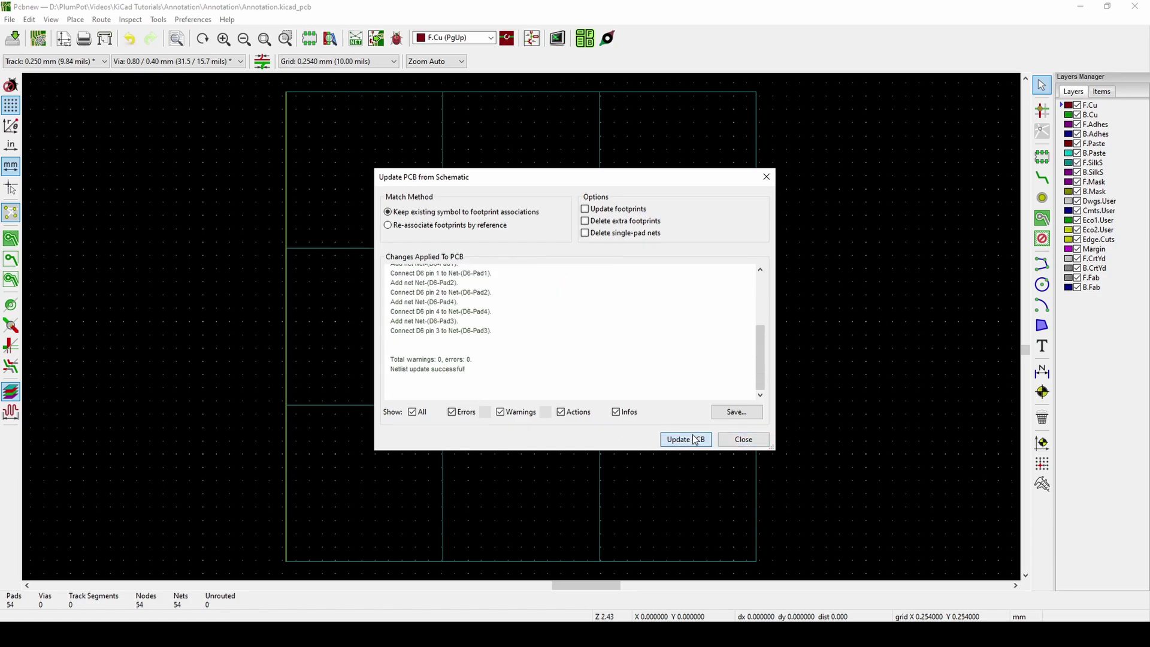
pyautogui.click(743, 440)
# - Place the imported group of LED and resistor footprints outside the board outline, to the right of the grid
pyautogui.scroll(-1, 521, 327)
pyautogui.scroll(1, 337, 241)
pyautogui.moveTo(643, 257); pyautogui.dragTo(508, 318)
pyautogui.moveTo(577, 292); pyautogui.dragTo(973, 370)
# - Move LED footprint D4 into the lower-left cell of the board grid
pyautogui.scroll(1, 987, 407)
pyautogui.moveTo(390, 324); pyautogui.dragTo(533, 236, button='middle')
pyautogui.moveTo(489, 213); pyautogui.dragTo(257, 412)
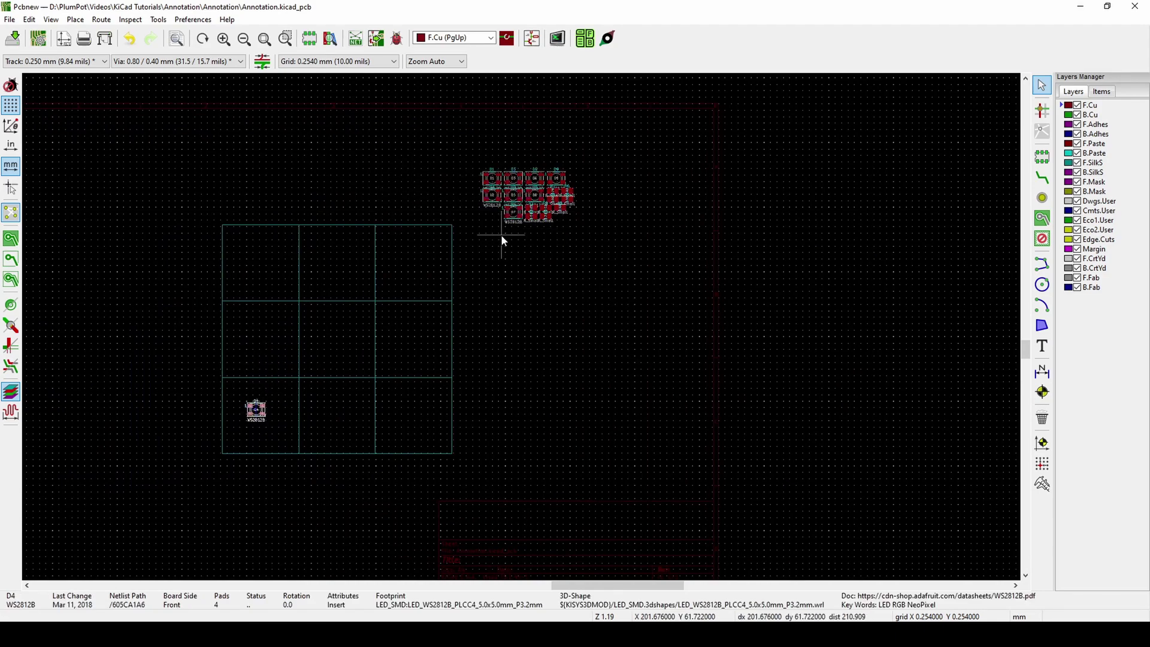
pyautogui.press('Escape')
# - Move resistor R3 into the lower-left cell just right of D4 and rotate it to 90 degrees
pyautogui.click(531, 217)
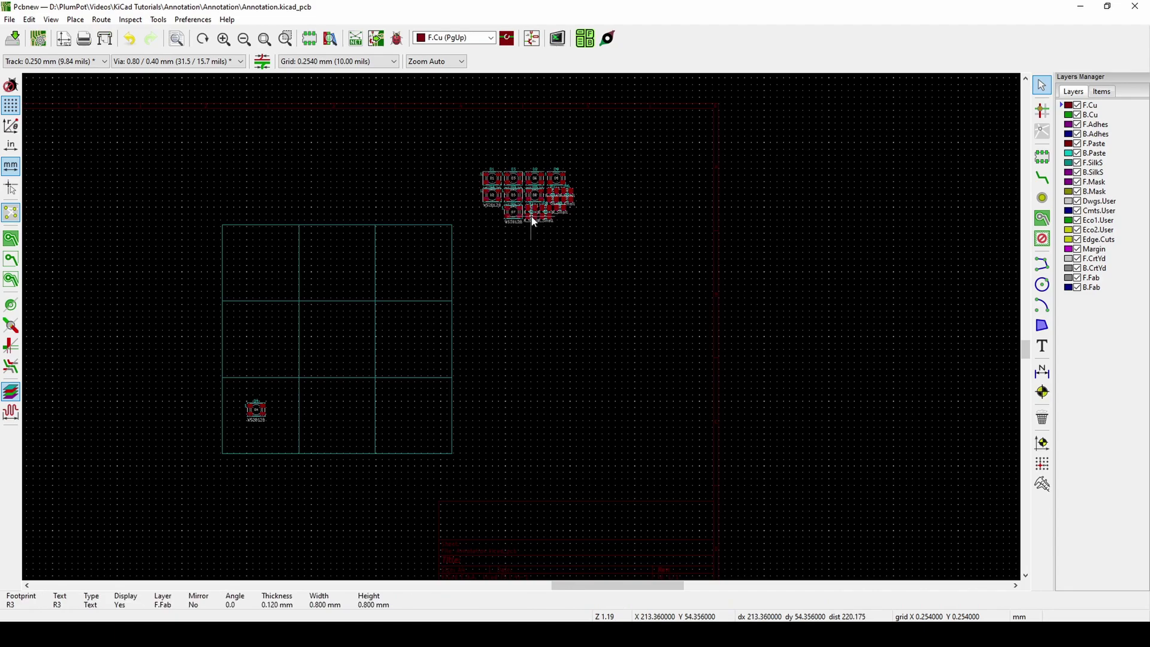
pyautogui.scroll(3, 531, 217)
pyautogui.moveTo(515, 314); pyautogui.dragTo(516, 312)
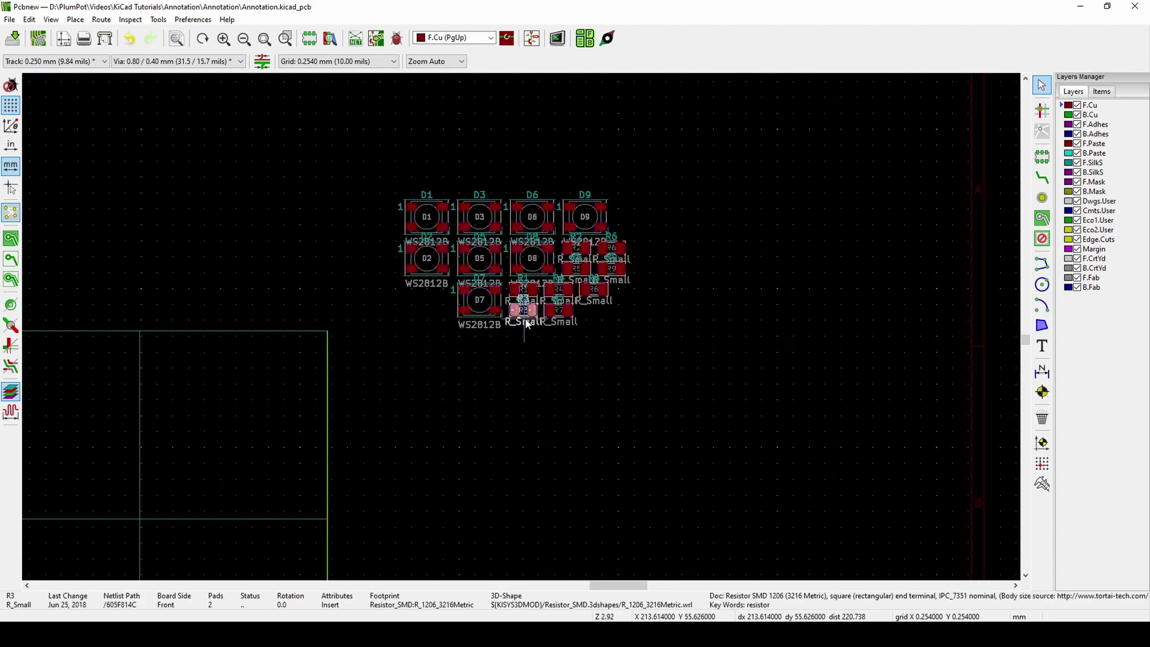
pyautogui.press('m')
pyautogui.scroll(-3, 392, 386)
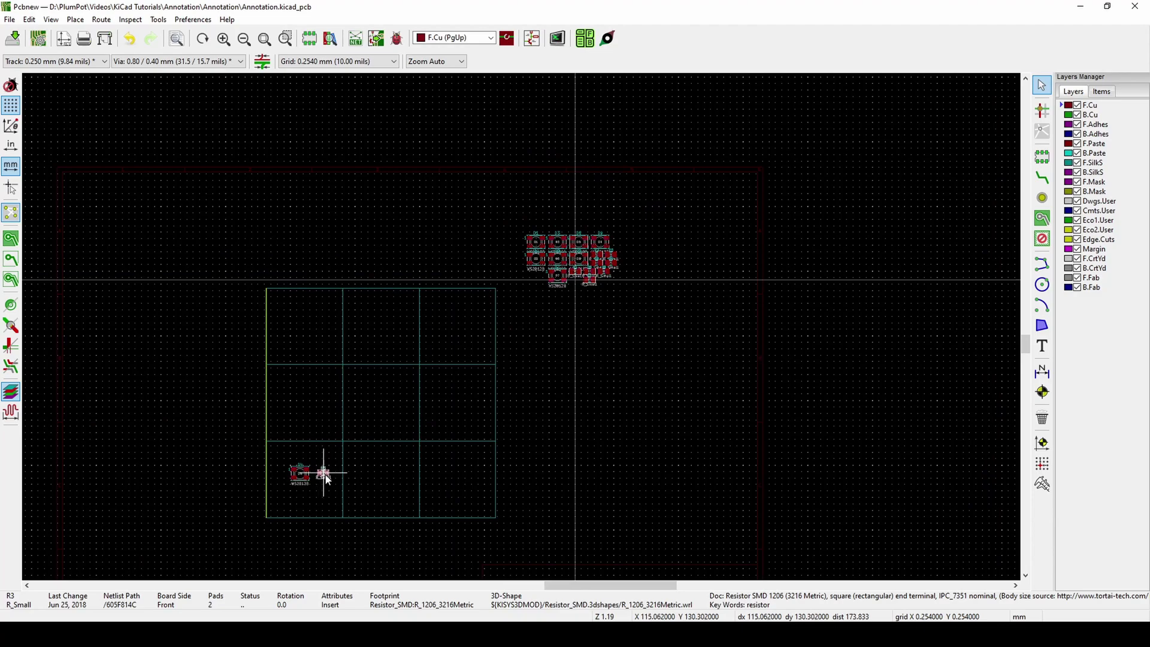
pyautogui.scroll(2, 325, 474)
pyautogui.moveTo(511, 325); pyautogui.dragTo(510, 323)
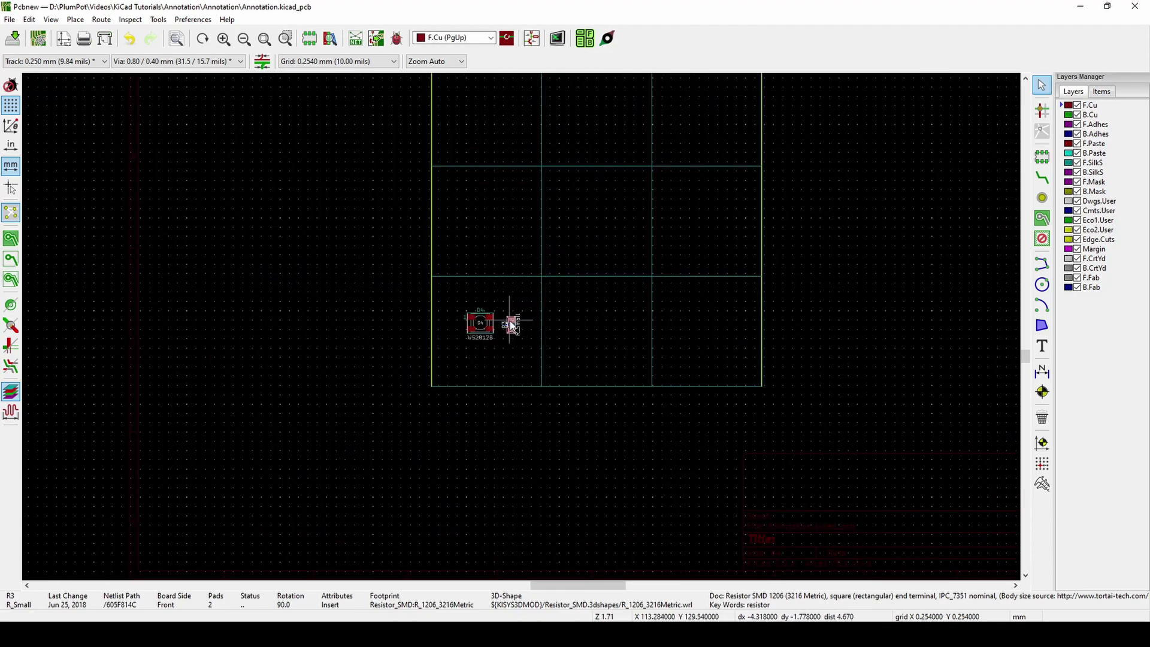
# - Move LED footprint D7 into the lower middle cell of the board grid
pyautogui.click(483, 335)
pyautogui.moveTo(539, 264); pyautogui.dragTo(355, 420, button='middle')
pyautogui.click(670, 202)
pyautogui.click(667, 201)
pyautogui.press('m')
pyautogui.click(413, 482)
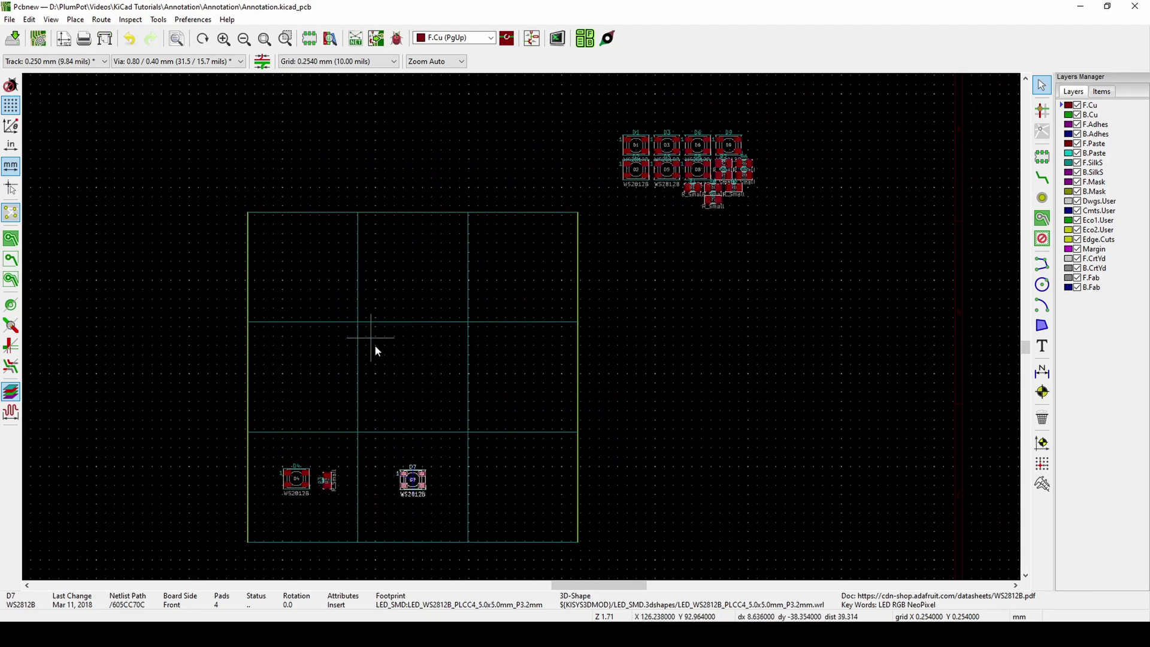
pyautogui.press('space')
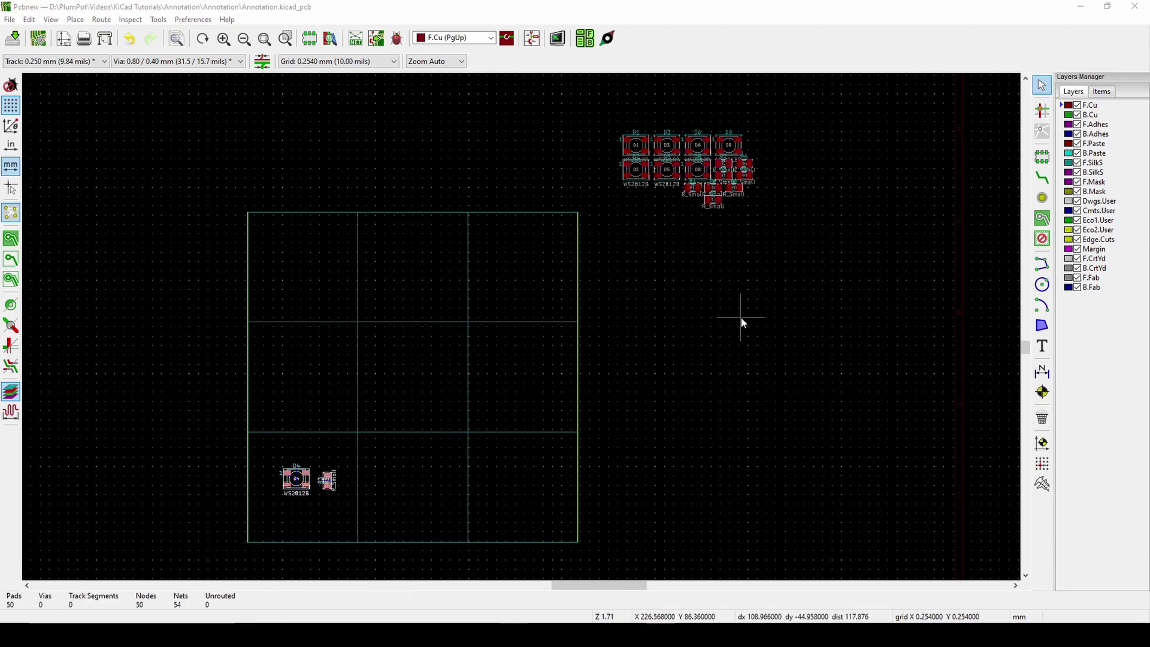
# - Delete all the unplaced LED and resistor footprints outside the board grid
pyautogui.click(744, 318)
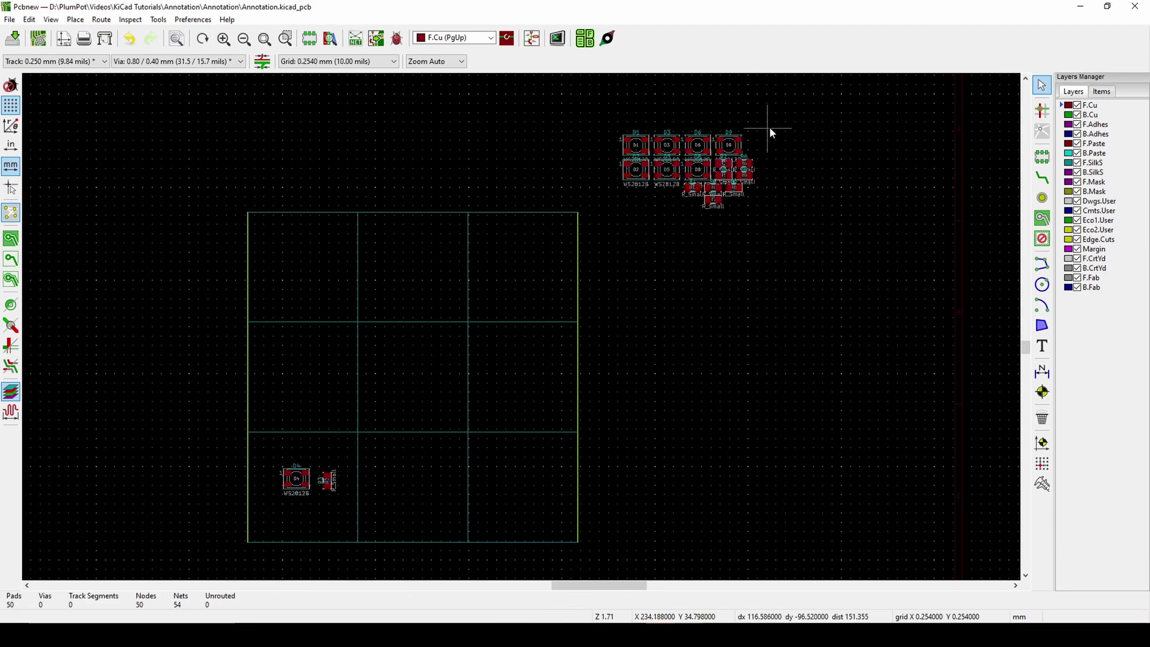
pyautogui.moveTo(770, 127); pyautogui.dragTo(623, 221)
pyautogui.press('Delete')
# - Rearrange the two footprints in the lower-left cell so that resistor R3 sits to the left of LED D4
pyautogui.scroll(3, 316, 498)
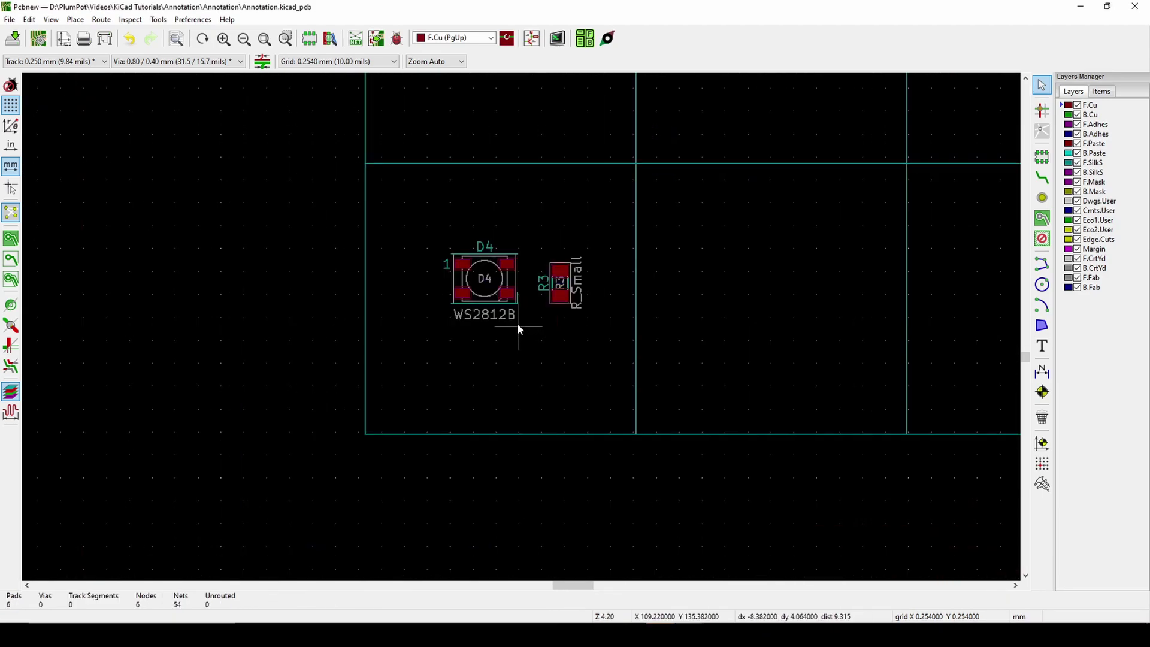
pyautogui.click(565, 285)
pyautogui.moveTo(565, 285); pyautogui.dragTo(413, 287)
pyautogui.moveTo(525, 244)
pyautogui.mouseDown()
pyautogui.moveTo(480, 289)
pyautogui.moveTo(547, 293)
pyautogui.mouseUp()
pyautogui.click(429, 306)
pyautogui.moveTo(429, 307); pyautogui.dragTo(451, 313)
# - Change the footprint reference of LED D4 to D1 and that of resistor R3 to R1
pyautogui.doubleClick(531, 259)
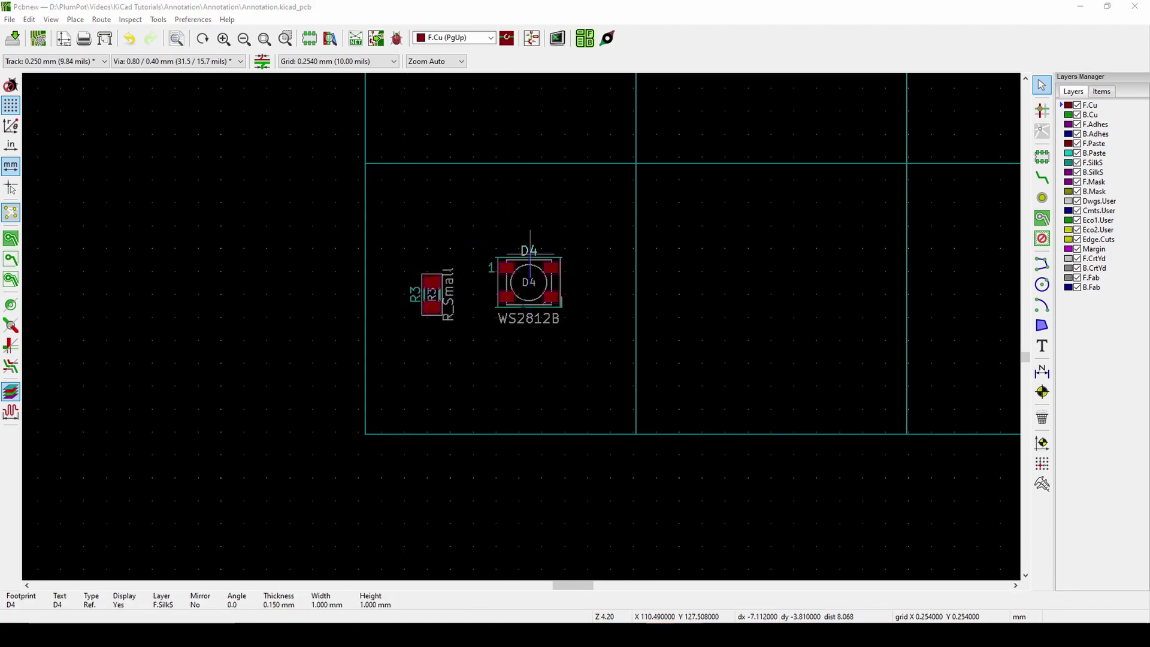
pyautogui.write('D1')
pyautogui.click(624, 392)
pyautogui.doubleClick(417, 304)
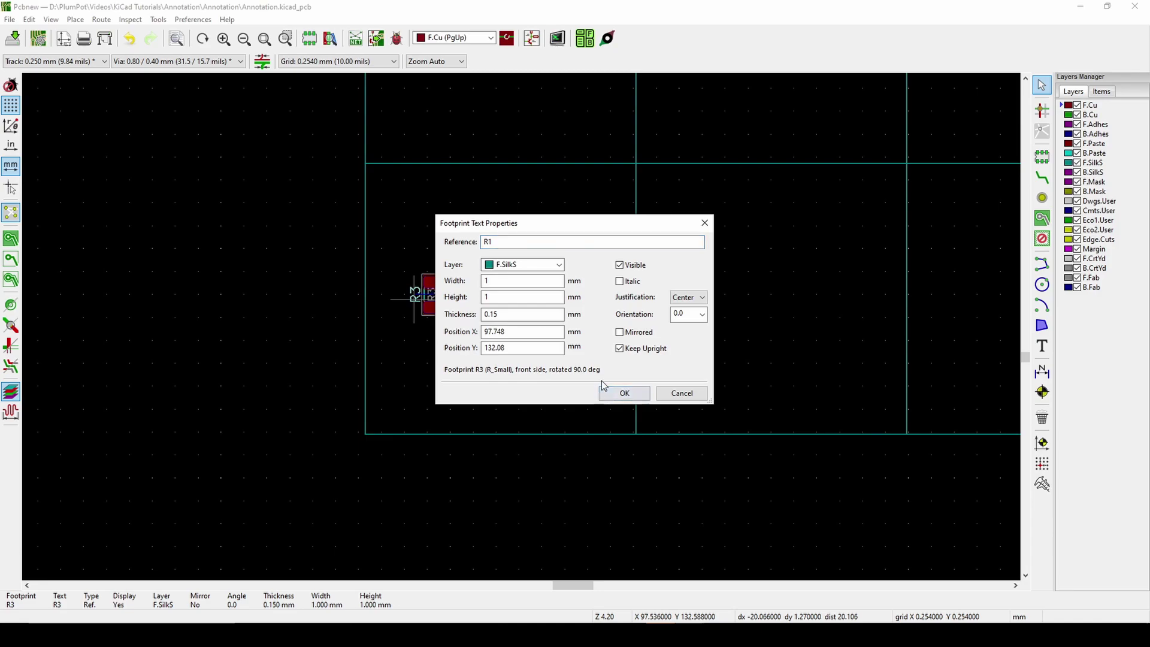
pyautogui.click(622, 393)
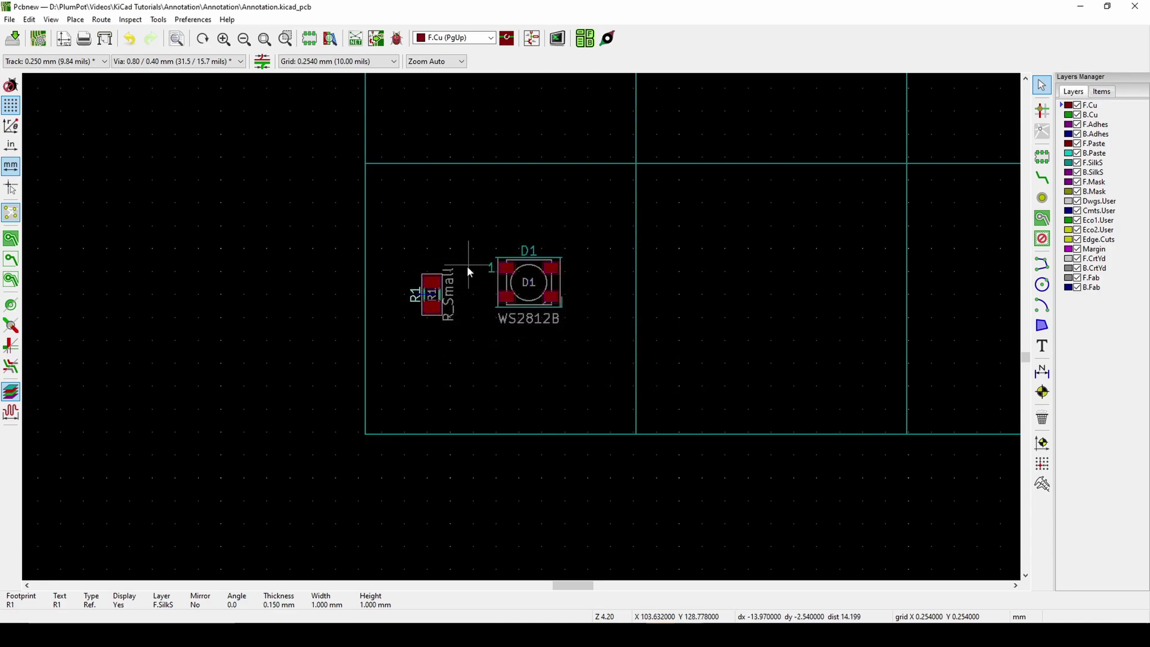
# - Move R1 and D1 closer together and line them up side by side in the lower-left cell
pyautogui.click(427, 310)
pyautogui.moveTo(427, 310); pyautogui.dragTo(447, 302)
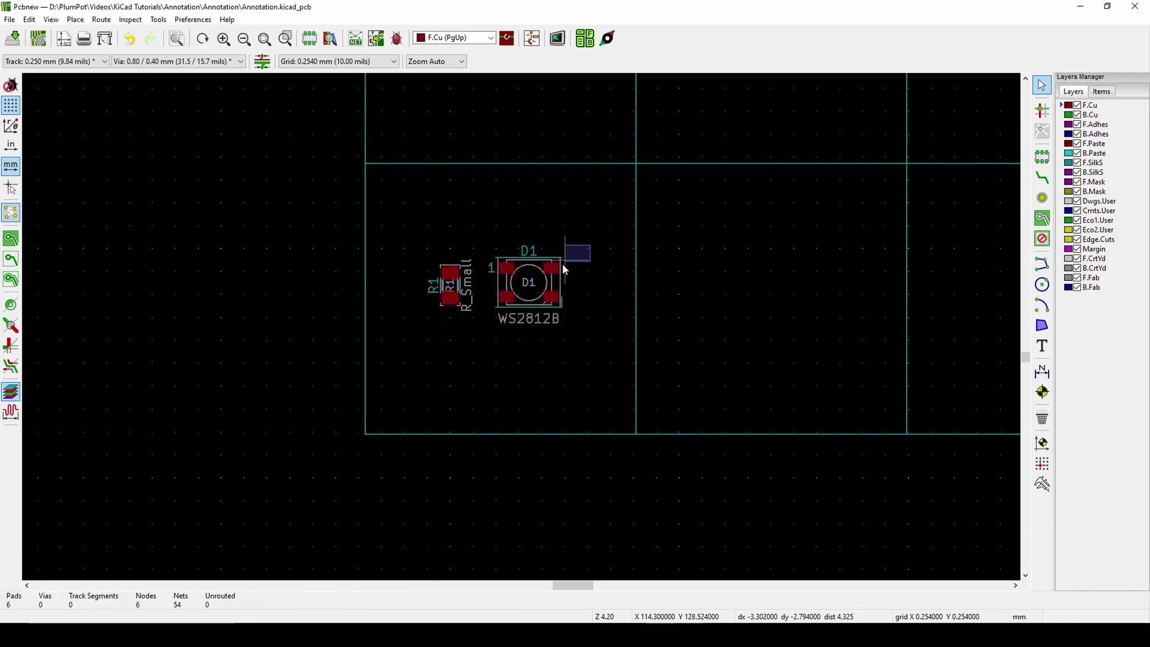
pyautogui.click(524, 298)
pyautogui.moveTo(523, 293); pyautogui.dragTo(521, 284)
pyautogui.click(523, 285)
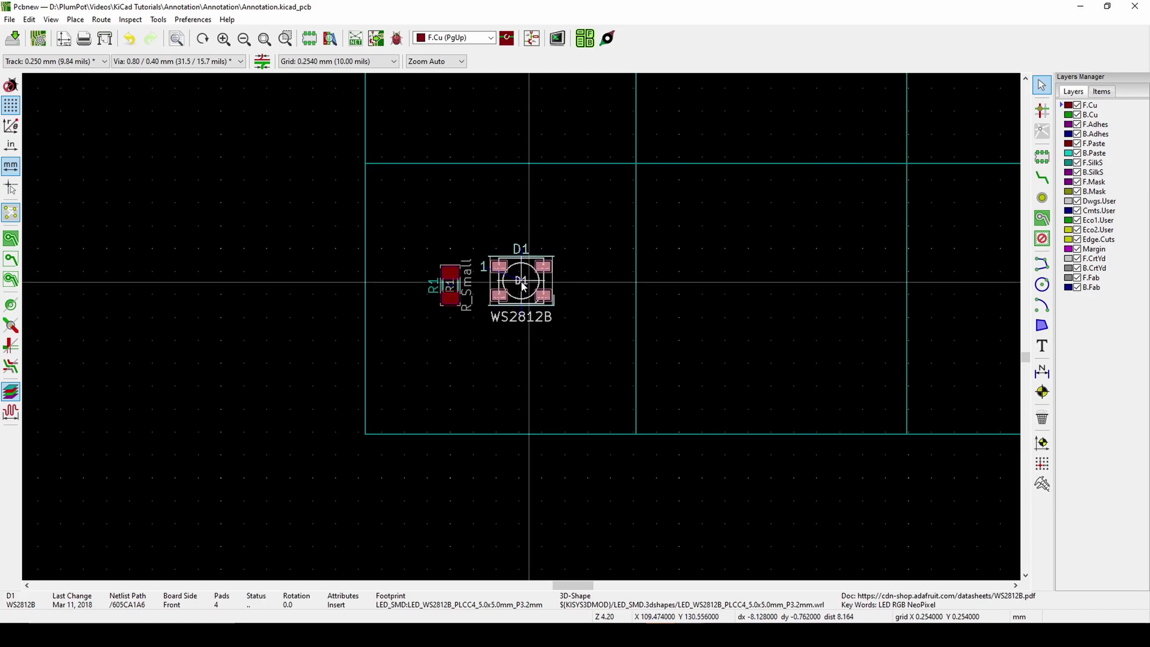
pyautogui.click(515, 417)
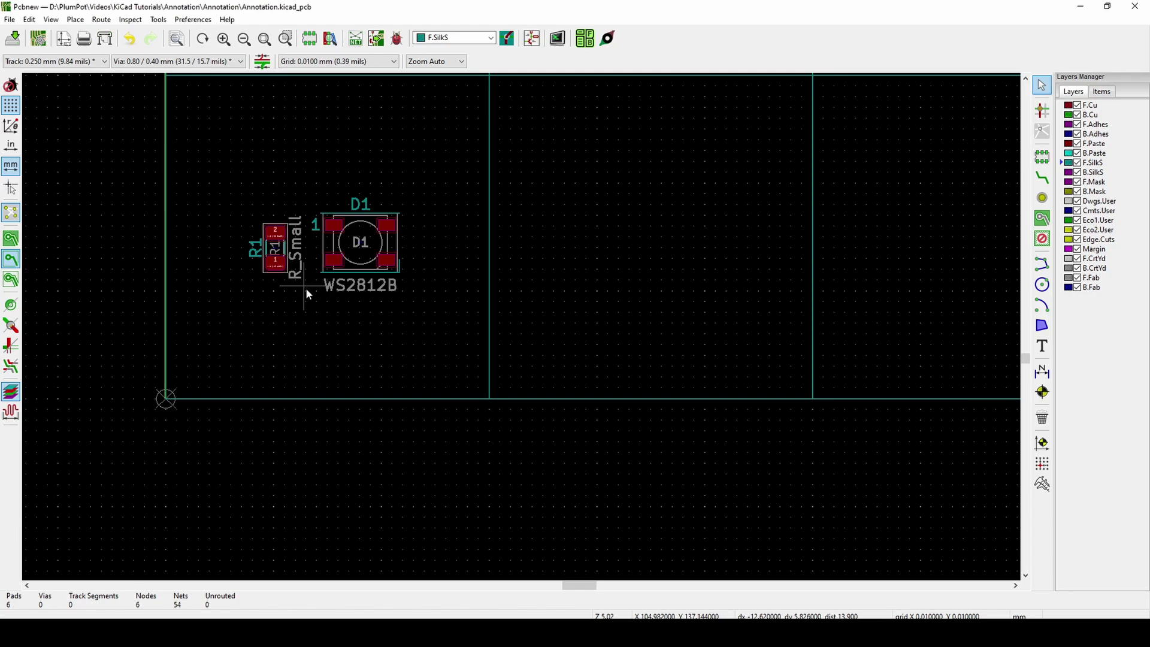
# - Copy R1 and D1 from the lower-left cell, using the board grid's lower-left corner as the reference point
pyautogui.moveTo(306, 289); pyautogui.dragTo(349, 347, button='middle')
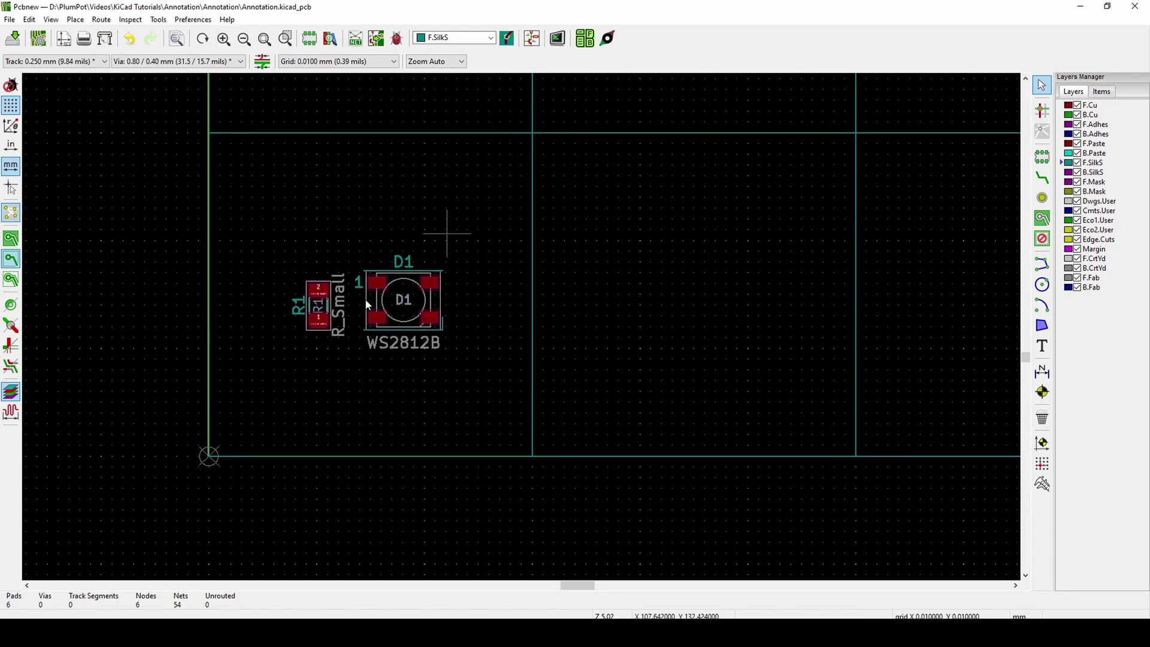
pyautogui.moveTo(451, 229); pyautogui.dragTo(283, 360)
pyautogui.hotkey('ctrl', 'c')
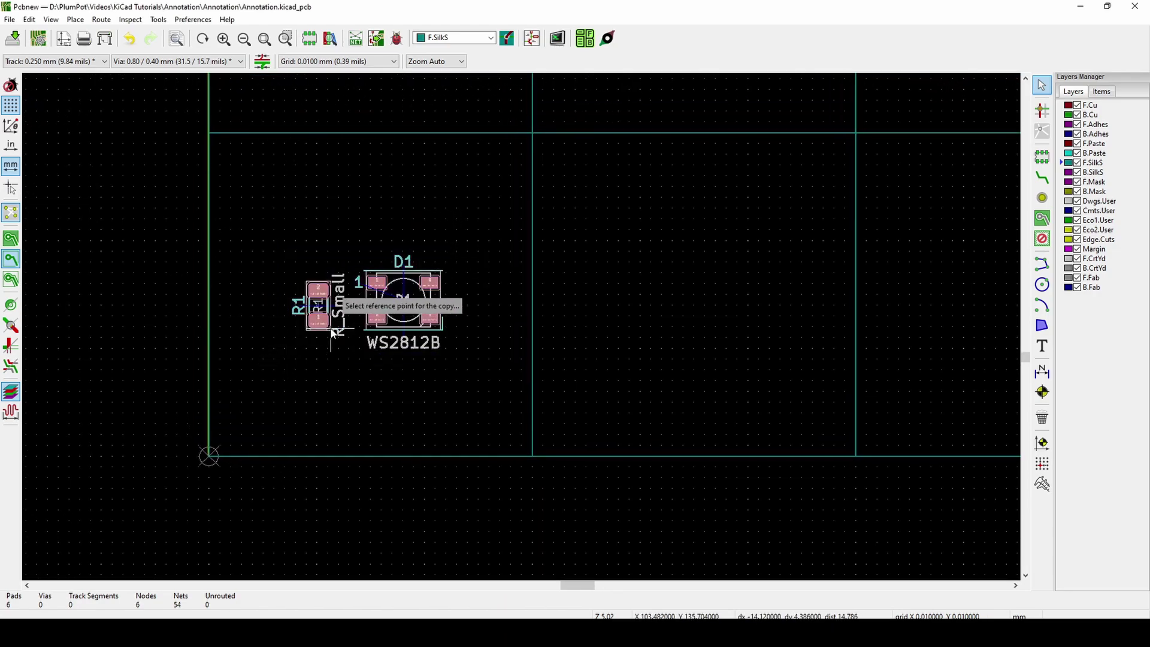
pyautogui.scroll(12, 212, 454)
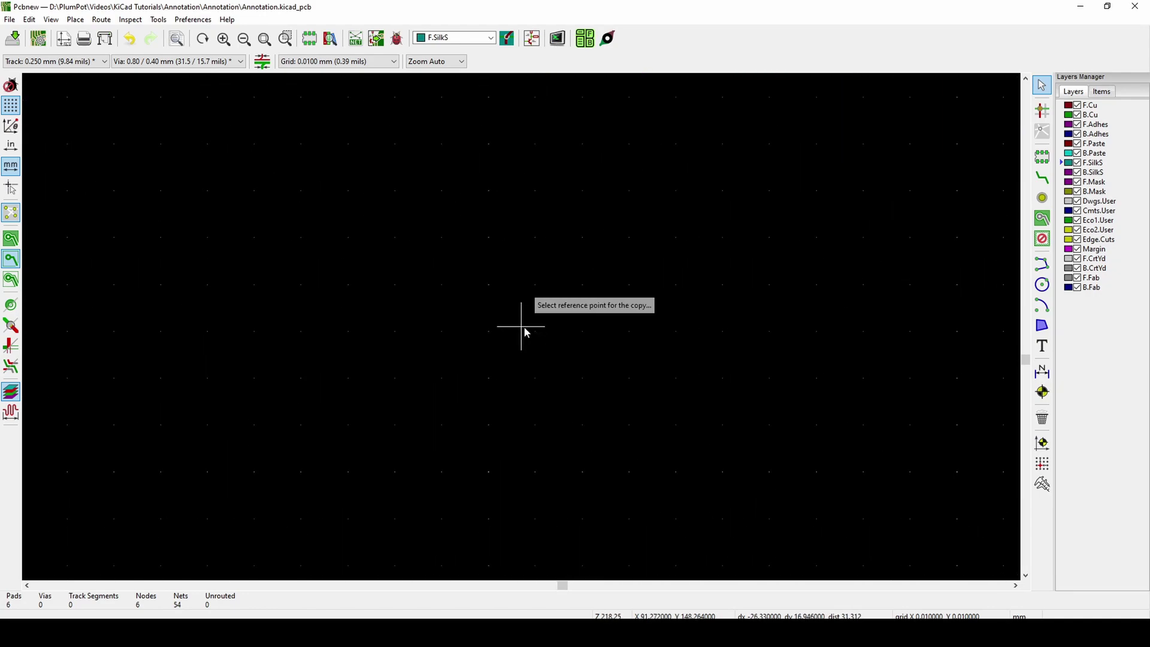
pyautogui.scroll(-1, 631, 267)
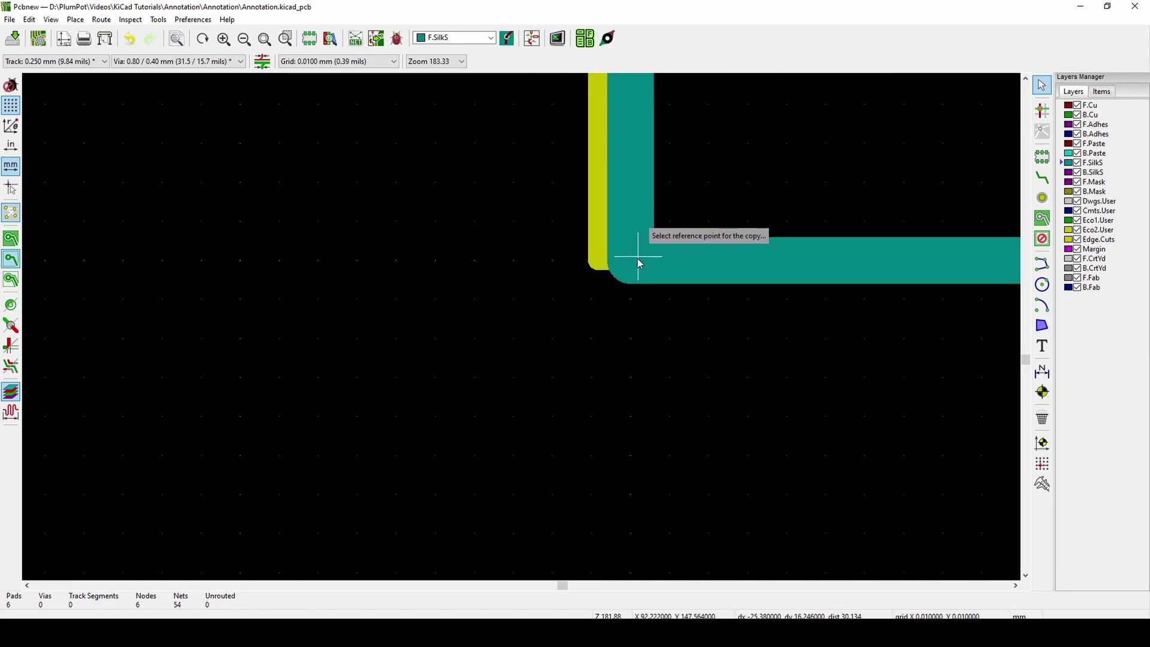
pyautogui.click(634, 262)
pyautogui.scroll(-12, 634, 262)
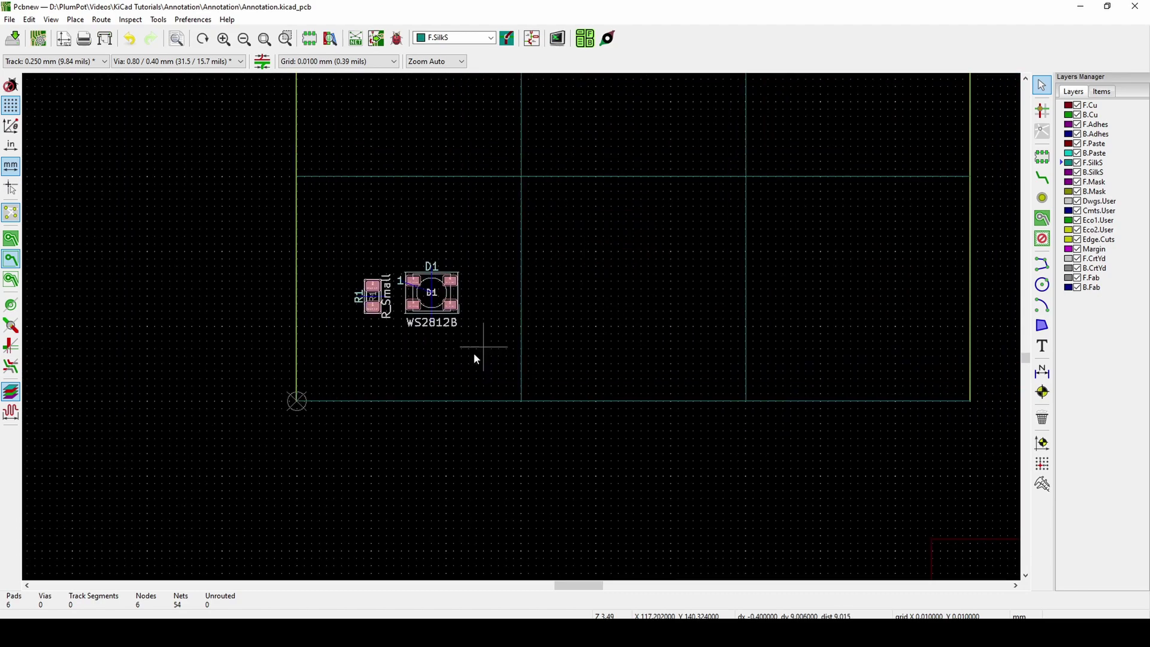
# - Paste the R1 and D1 pair into the bottom-middle cell, anchored at that cell's lower-left corner
pyautogui.hotkey('ctrl', 'v')
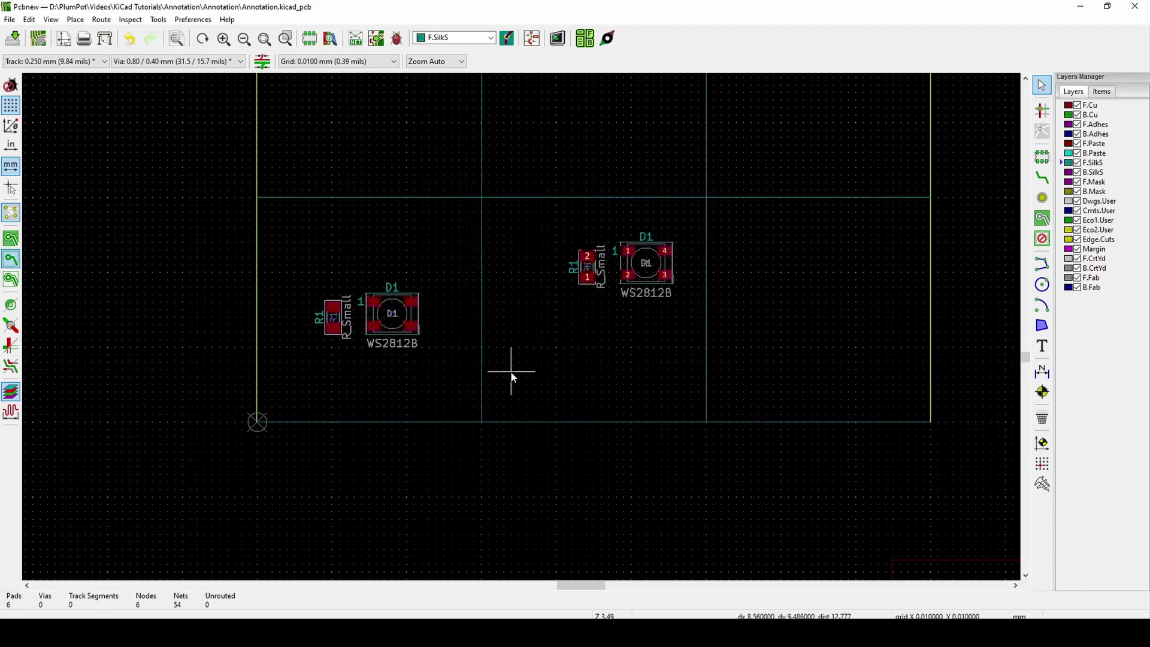
pyautogui.scroll(15, 476, 403)
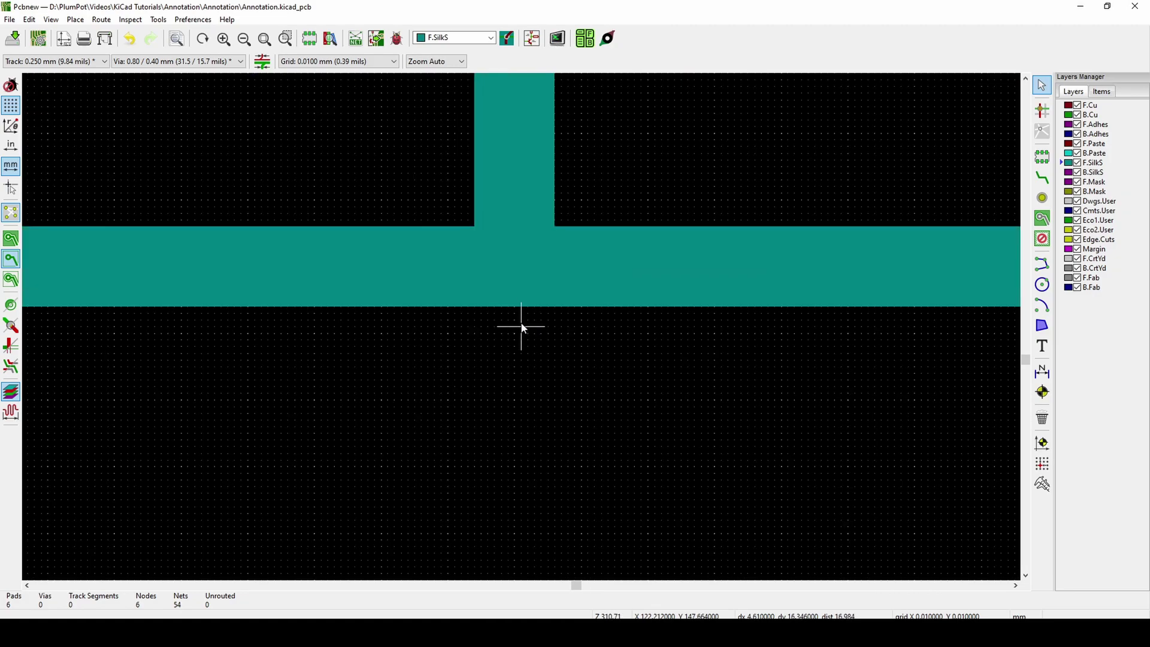
pyautogui.click(514, 264)
pyautogui.scroll(-15, 514, 263)
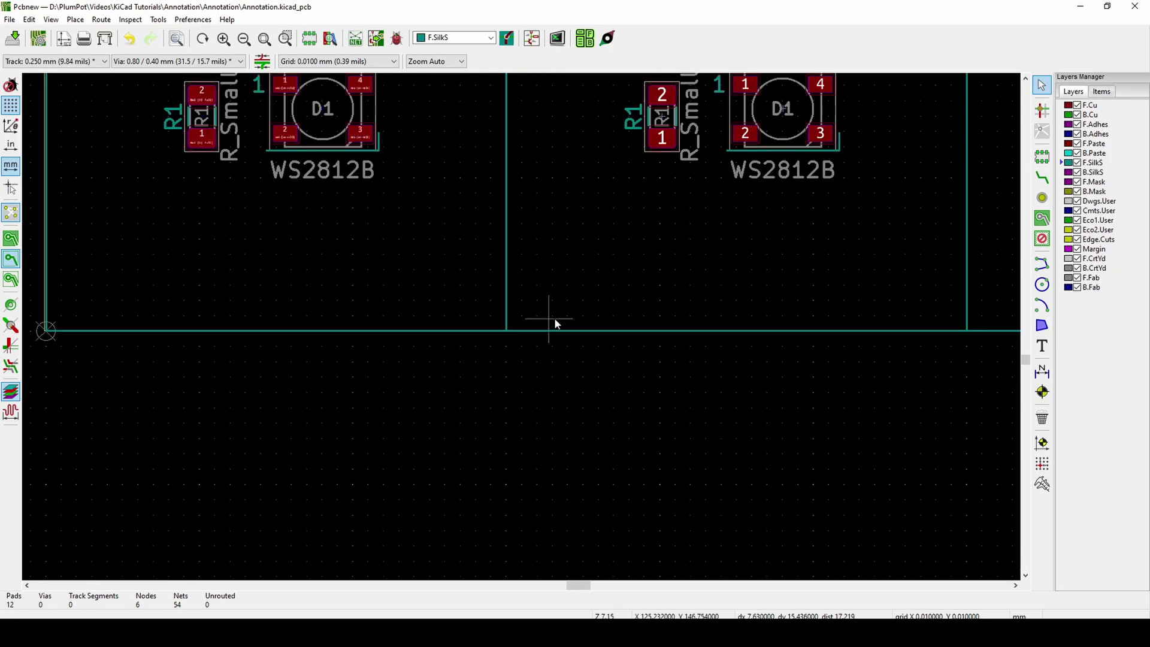
# - Paste another R1 and D1 pair into the bottom-right cell, anchored at that cell's lower-left corner
pyautogui.scroll(2, 536, 317)
pyautogui.scroll(3, 594, 339)
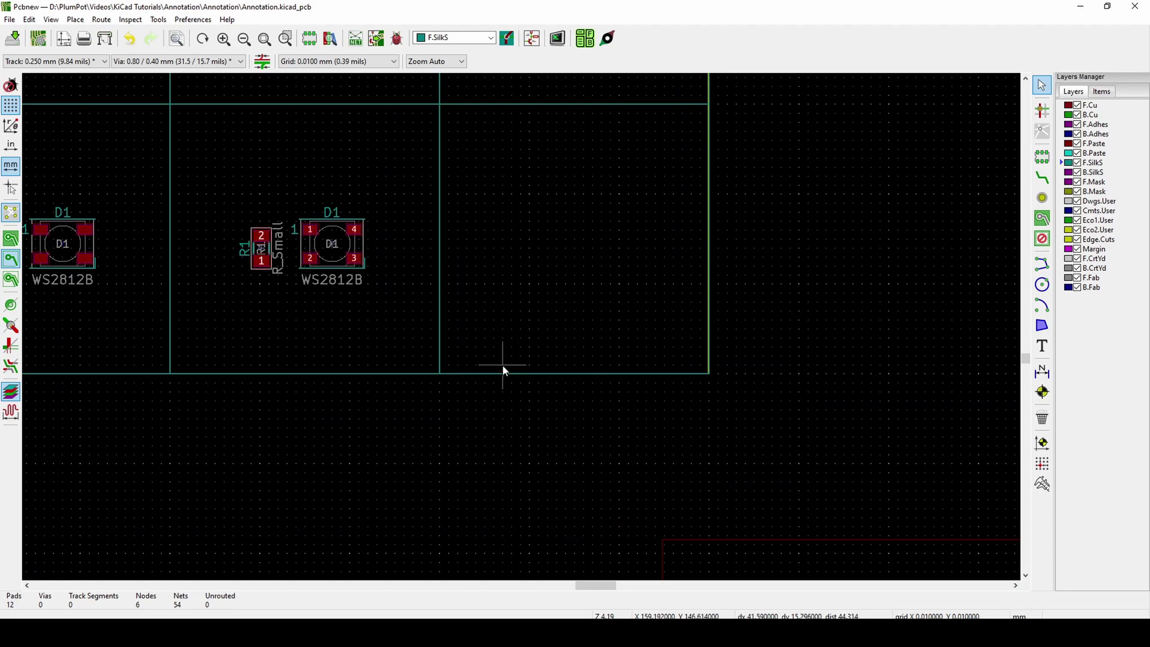
pyautogui.scroll(10, 549, 329)
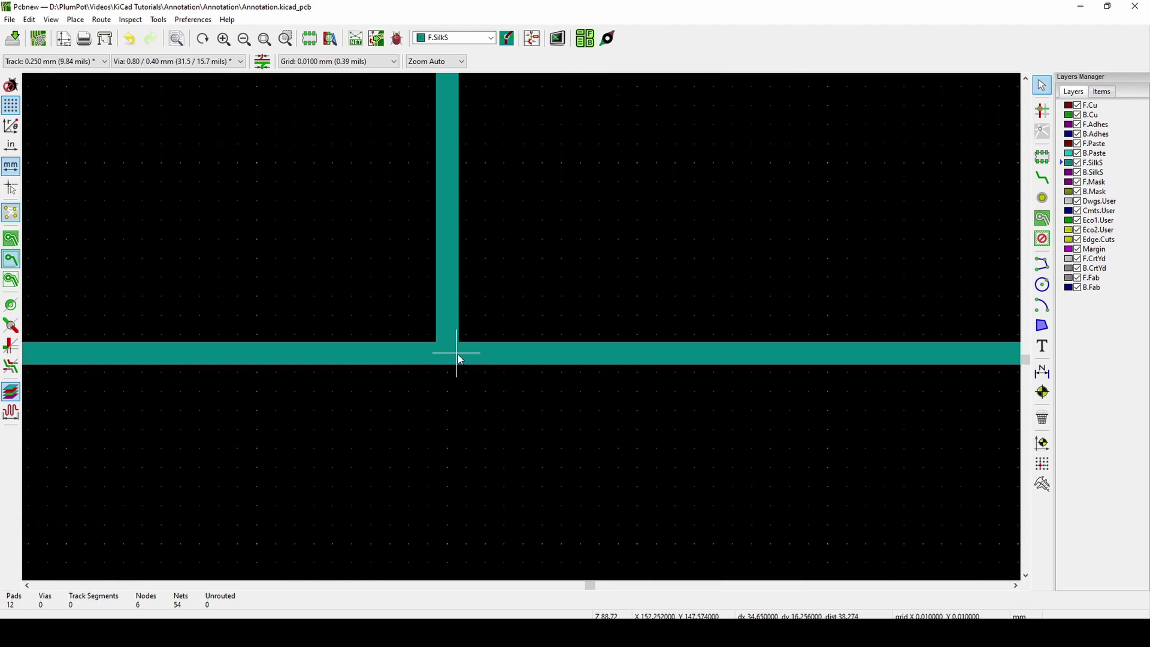
pyautogui.click(456, 354)
pyautogui.scroll(-12, 456, 354)
# - Copy all three resistor and LED pairs of the bottom row, with the grid's lower-left corner as reference point
pyautogui.moveTo(512, 287); pyautogui.dragTo(440, 359)
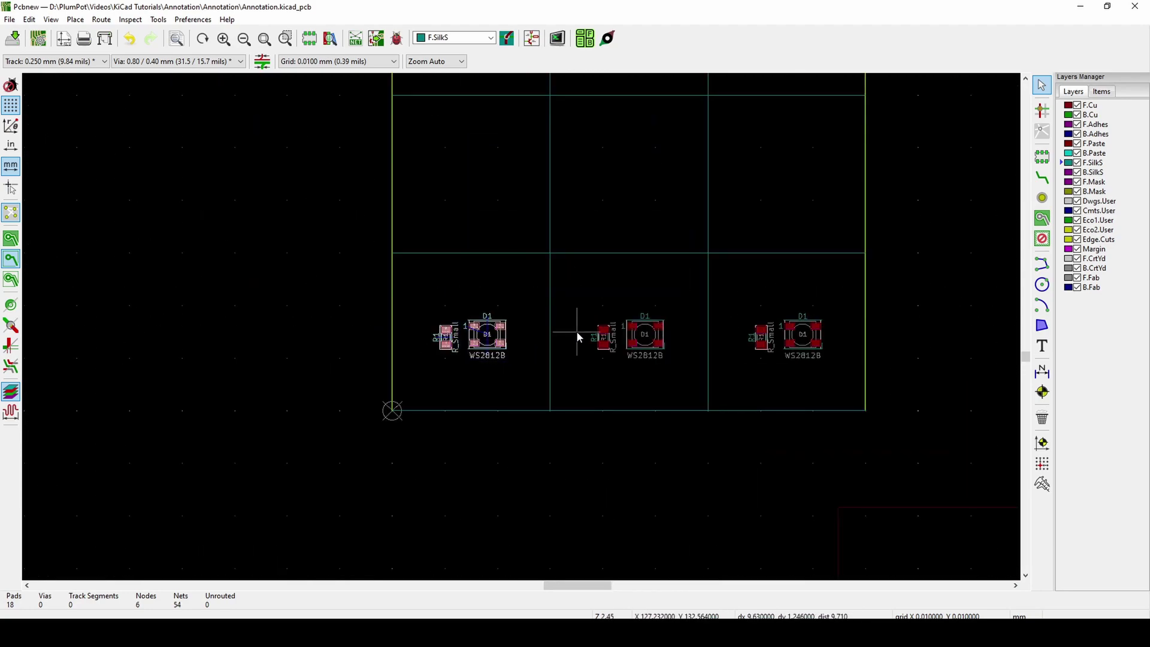
pyautogui.keyDown('shift'); pyautogui.moveTo(693, 301); pyautogui.dragTo(584, 366); pyautogui.keyUp('shift')
pyautogui.keyDown('shift'); pyautogui.moveTo(841, 300); pyautogui.dragTo(732, 363); pyautogui.keyUp('shift')
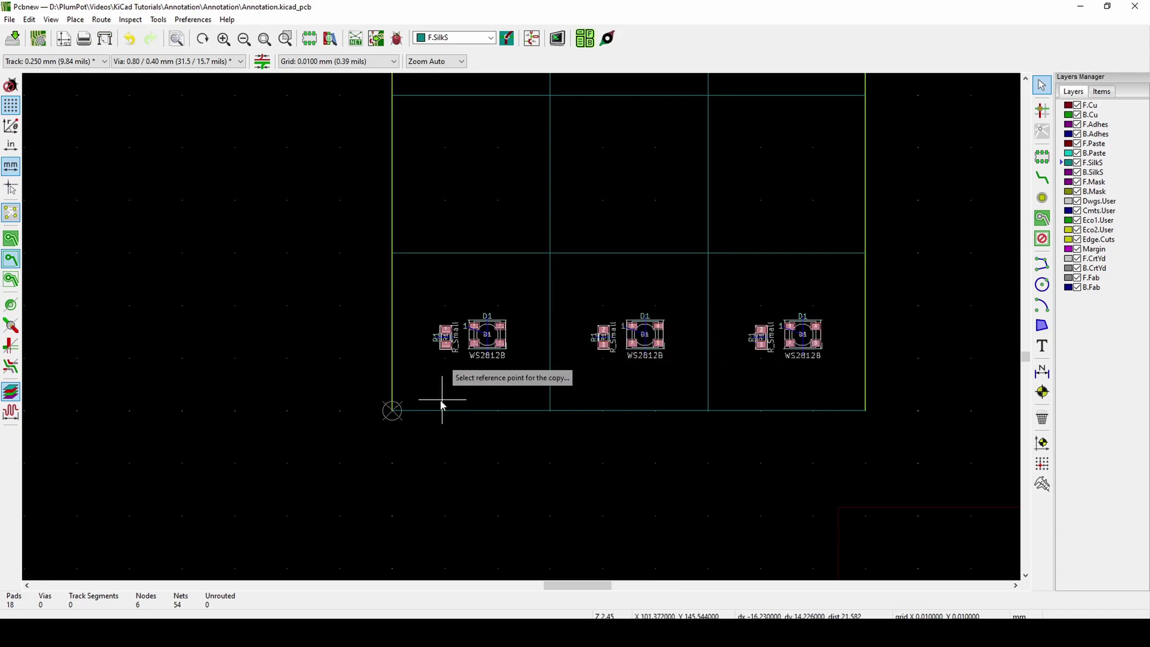
pyautogui.hotkey('ctrl', 'c')
pyautogui.scroll(1, 441, 399)
pyautogui.scroll(9, 371, 339)
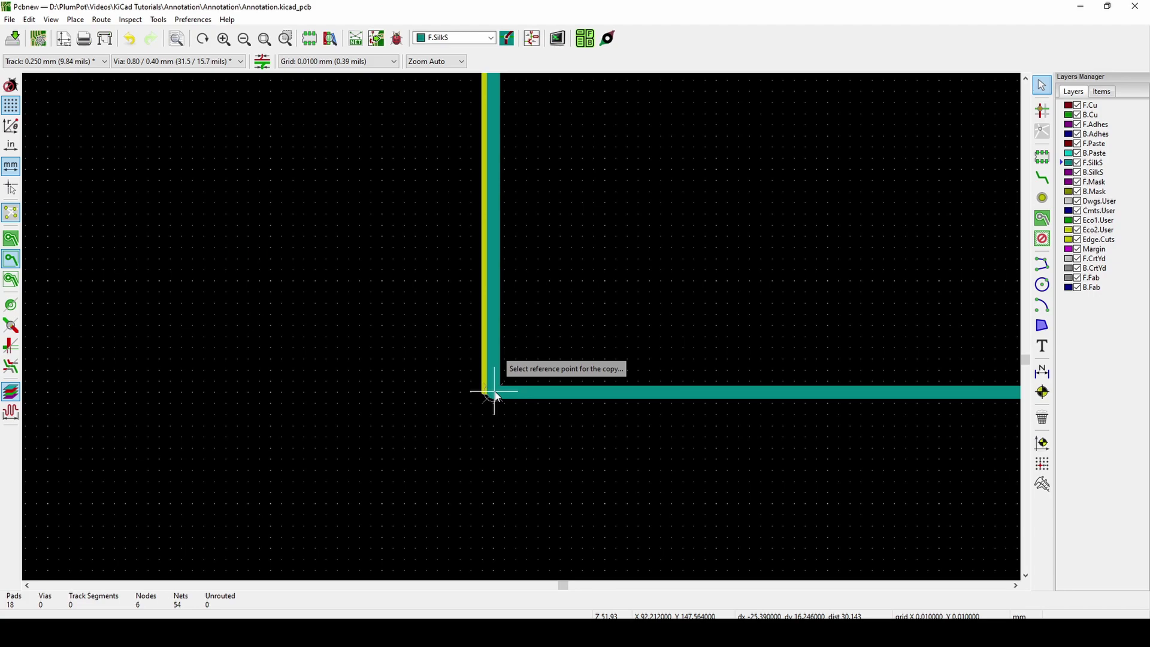
pyautogui.click(494, 390)
# - Paste the copied row of footprints into the middle and top rows, anchored at each row's lower-left grid corner
pyautogui.hotkey('ctrl', 'v')
pyautogui.scroll(-9, 521, 326)
pyautogui.scroll(9, 525, 273)
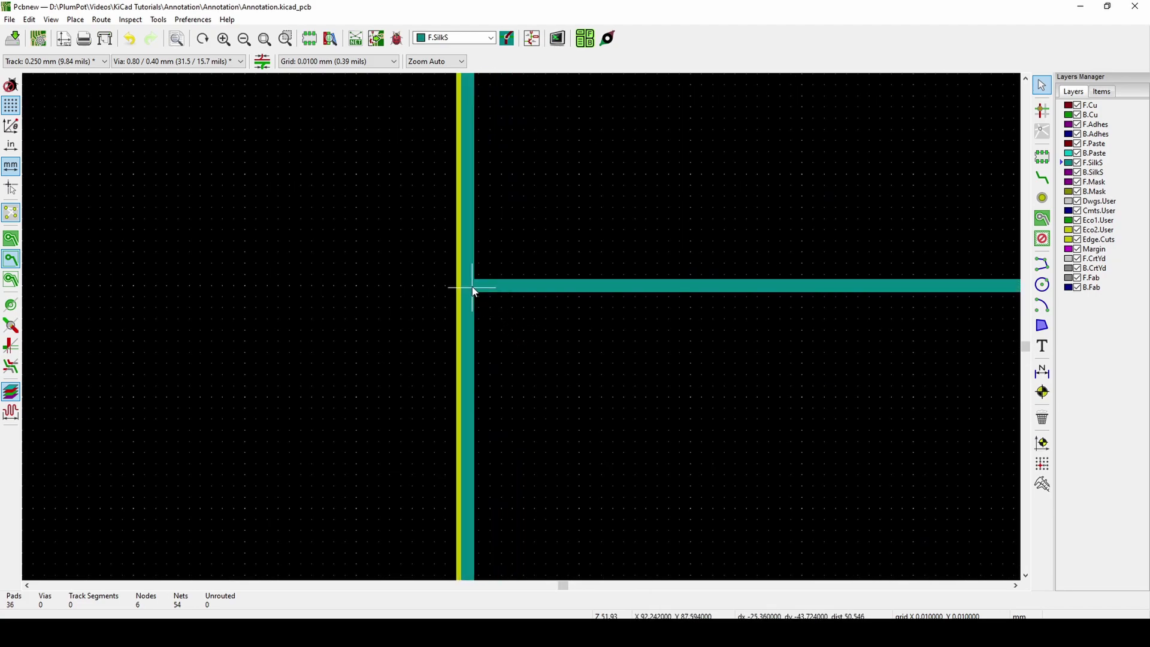
pyautogui.scroll(5, 472, 287)
pyautogui.click(510, 329)
pyautogui.scroll(-12, 511, 329)
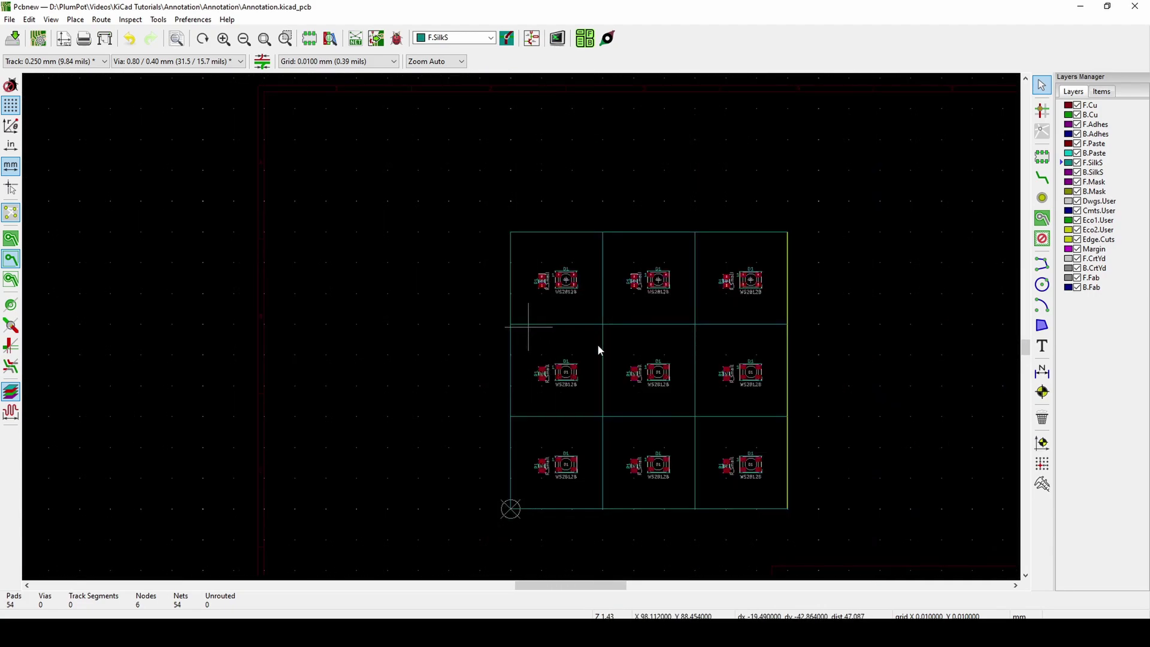
# - Compare the footprint references on the board with the LED and resistor references in the Eeschema schematic
pyautogui.press('space')
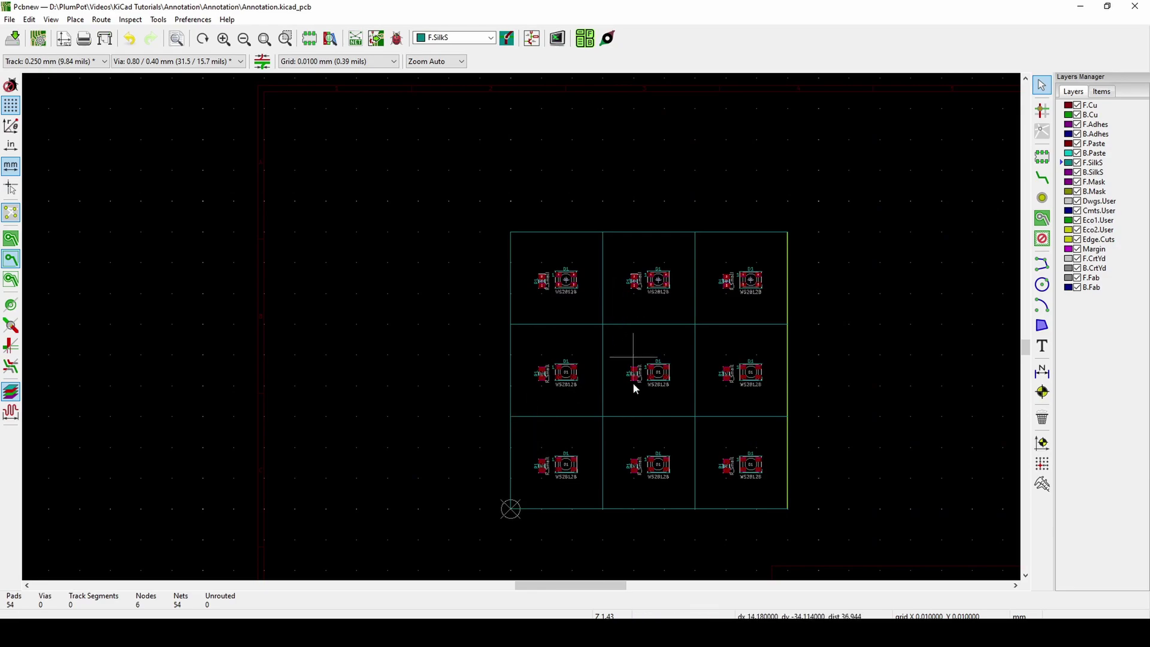
pyautogui.moveTo(656, 413); pyautogui.dragTo(624, 298, button='middle')
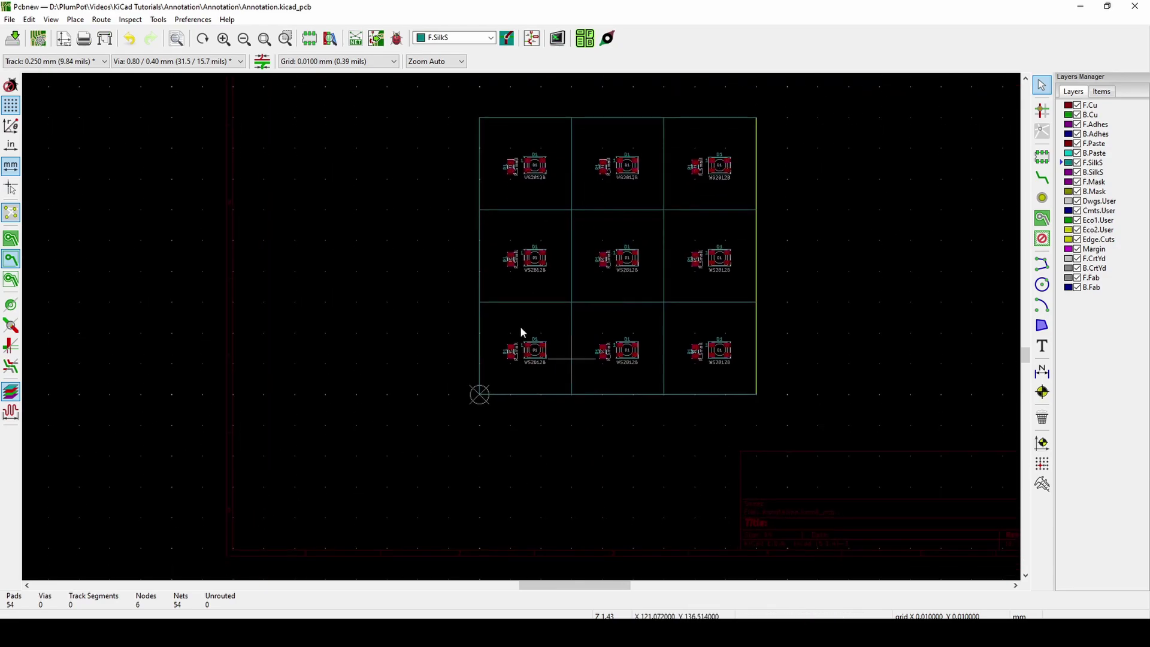
pyautogui.scroll(3, 517, 333)
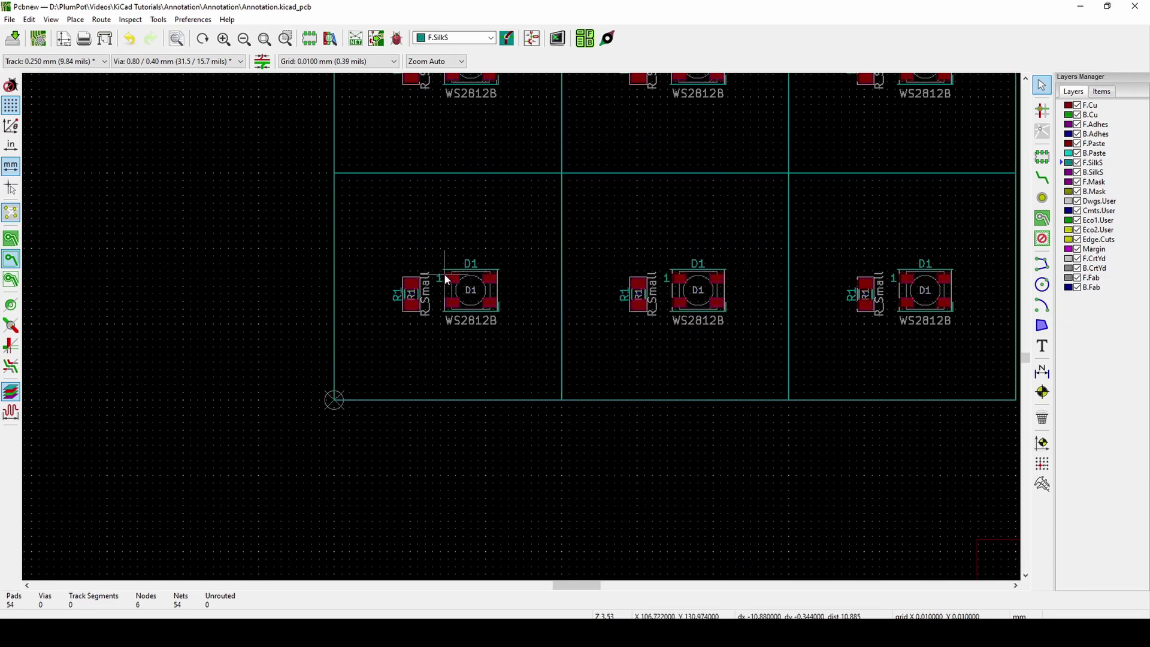
pyautogui.scroll(1, 445, 274)
pyautogui.moveTo(748, 353); pyautogui.dragTo(601, 356, button='middle')
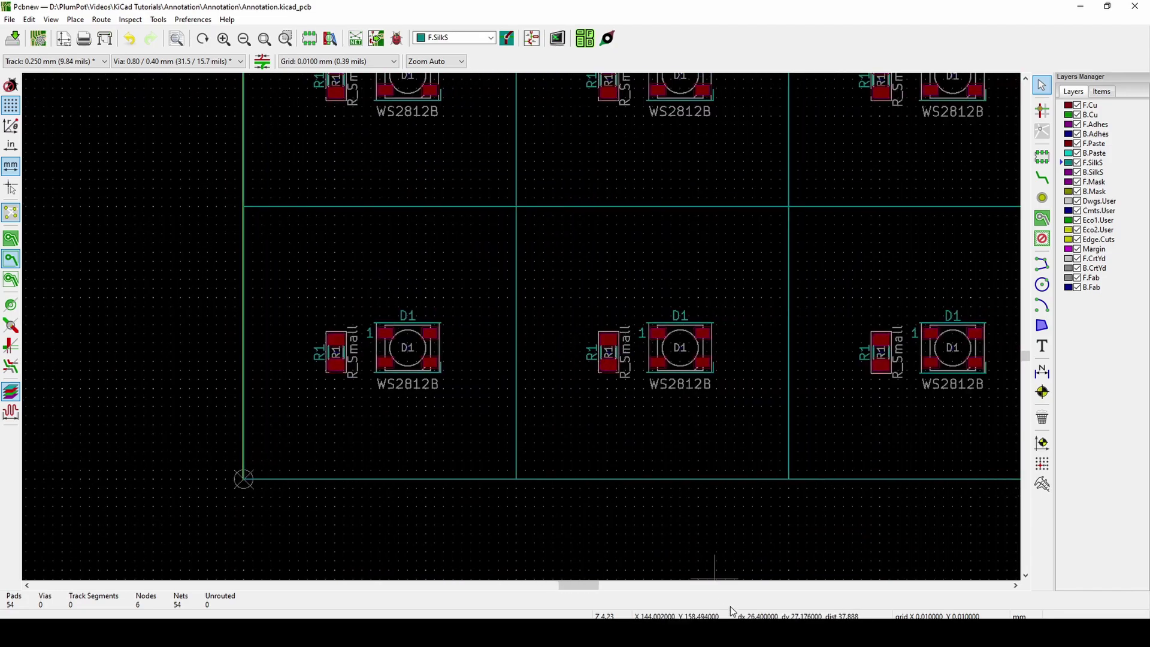
pyautogui.moveTo(647, 623)
pyautogui.click(676, 593)
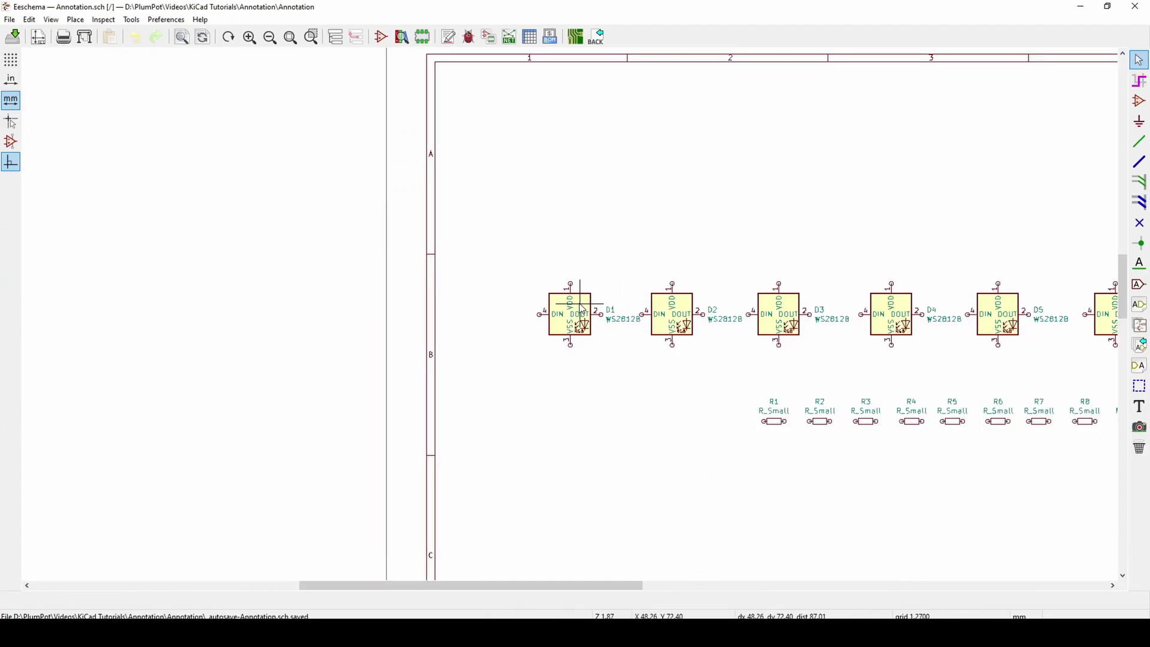
pyautogui.scroll(1, 718, 317)
pyautogui.moveTo(570, 313); pyautogui.dragTo(244, 322, button='middle')
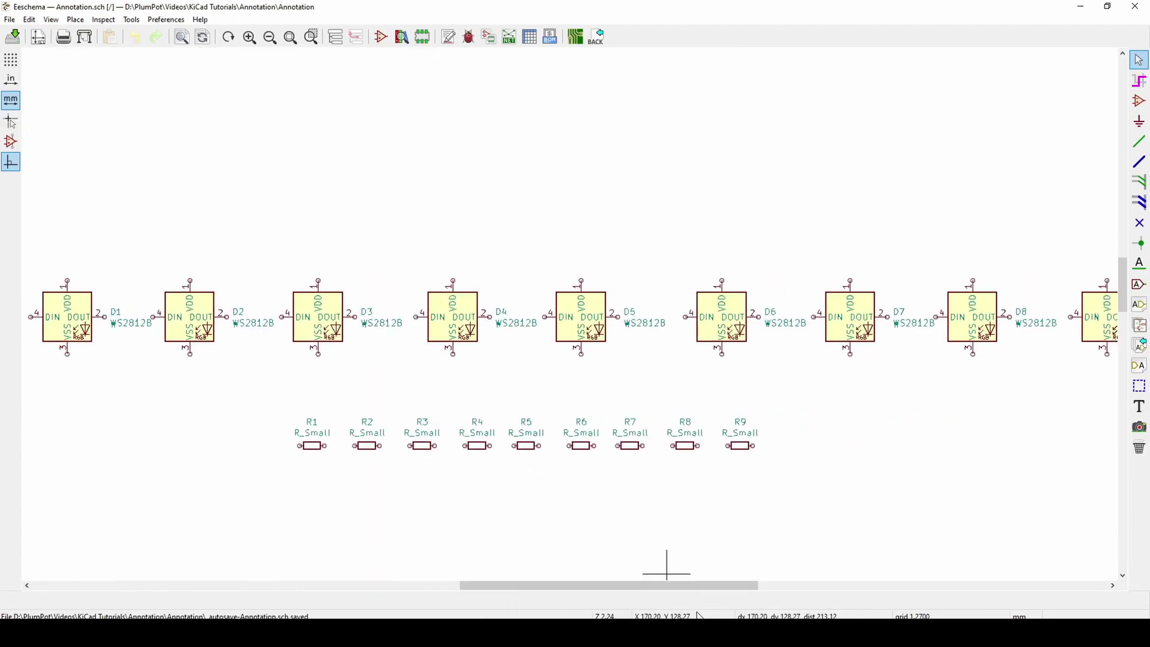
pyautogui.moveTo(647, 625)
pyautogui.click(807, 570)
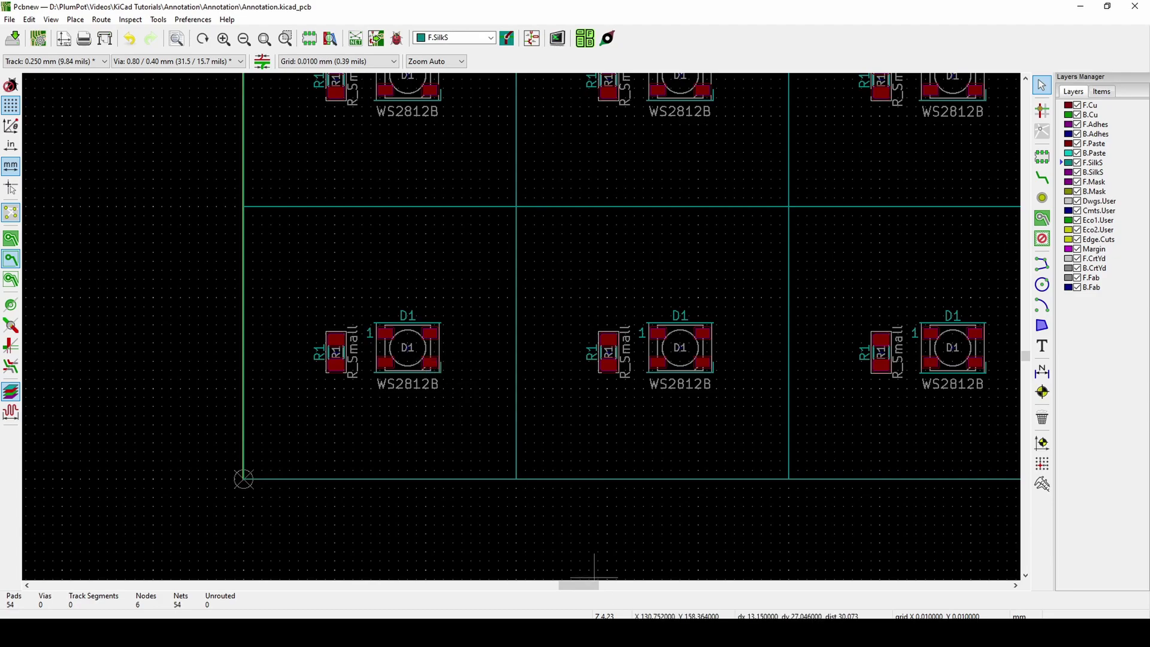
pyautogui.moveTo(647, 625)
pyautogui.click(559, 569)
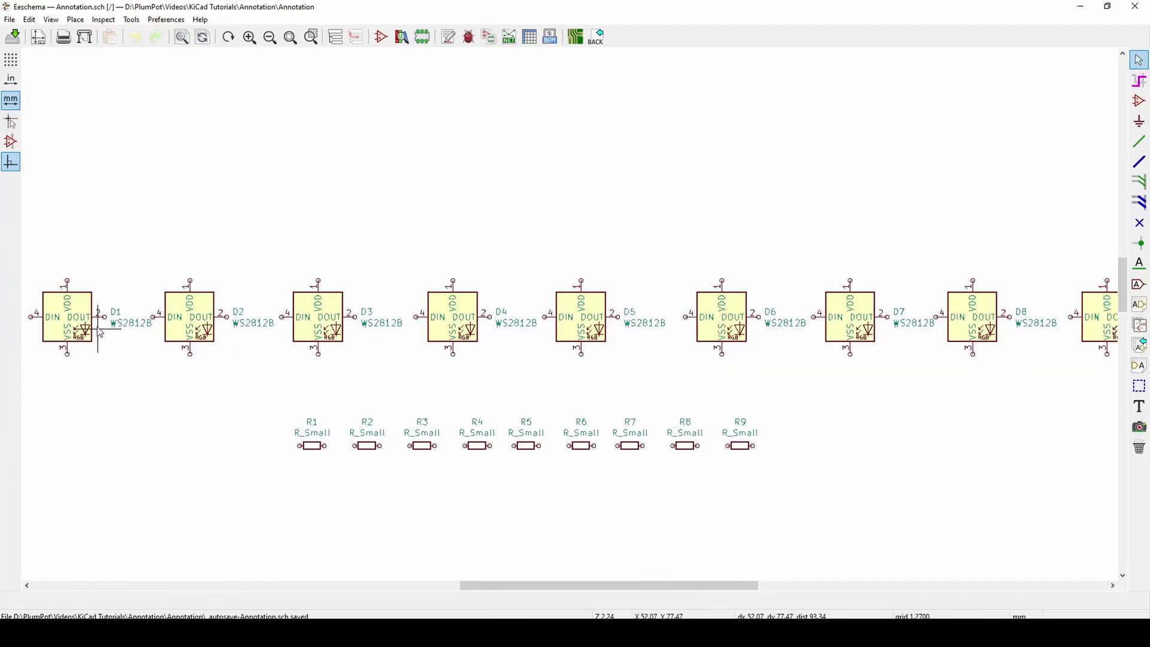
# - Wire DOUT of LED D1 to DIN of LED D2 in the schematic, and return to the Pcbnew board
pyautogui.press('w')
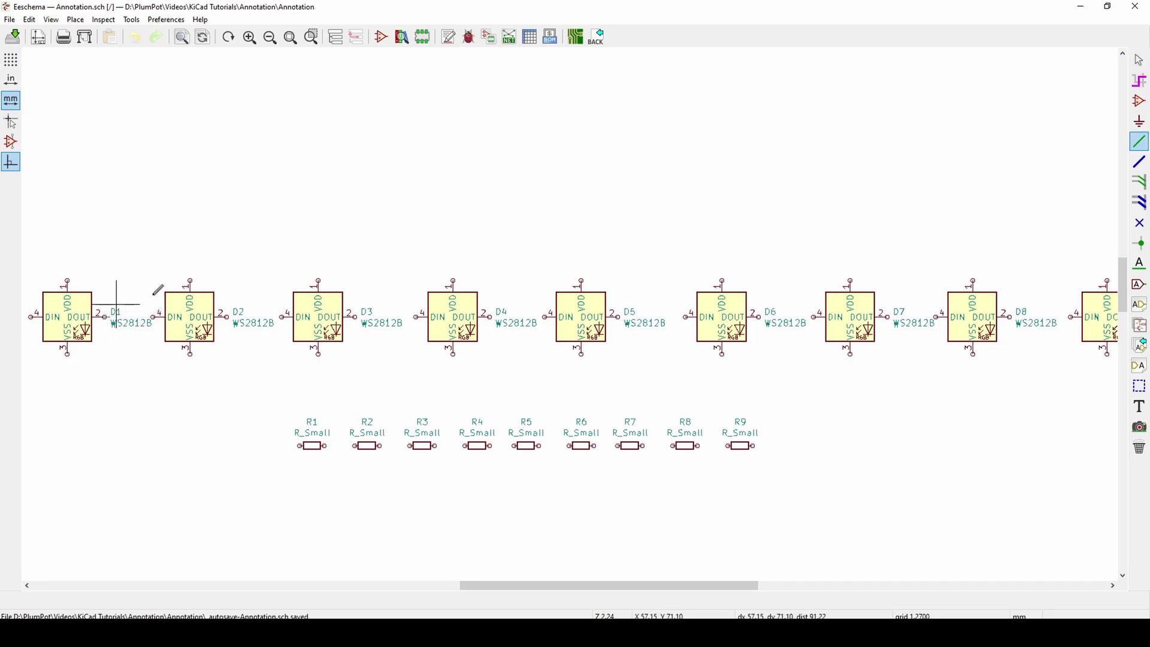
pyautogui.click(152, 316)
pyautogui.scroll(4, 149, 319)
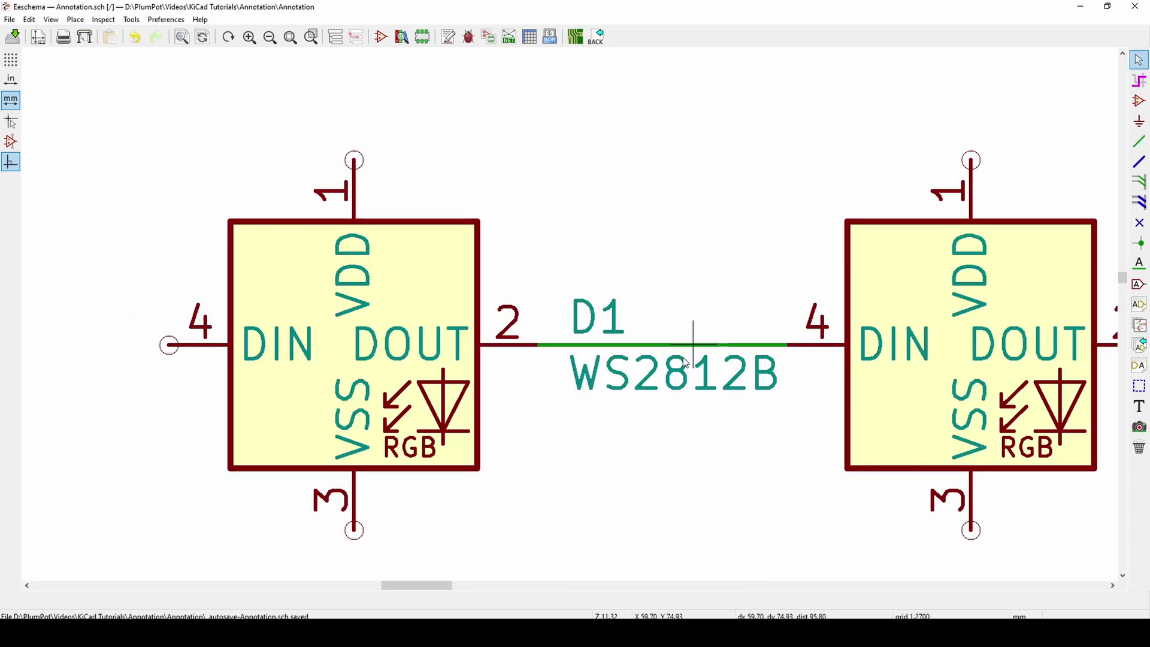
pyautogui.moveTo(964, 366); pyautogui.dragTo(756, 281, button='middle')
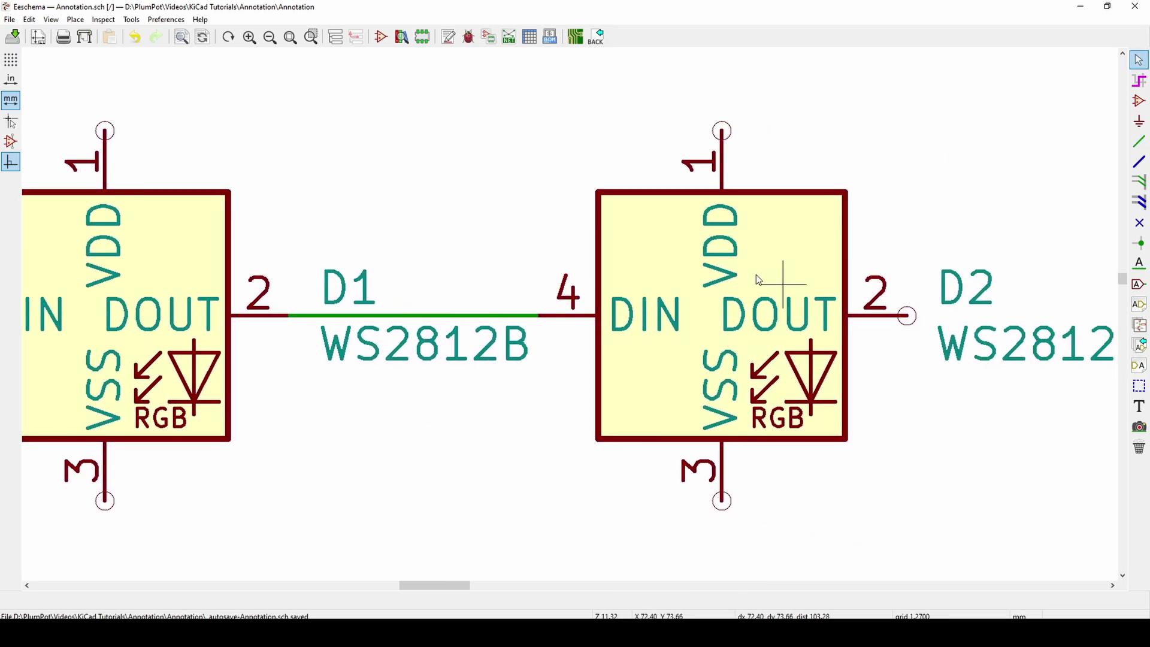
pyautogui.click(1079, 9)
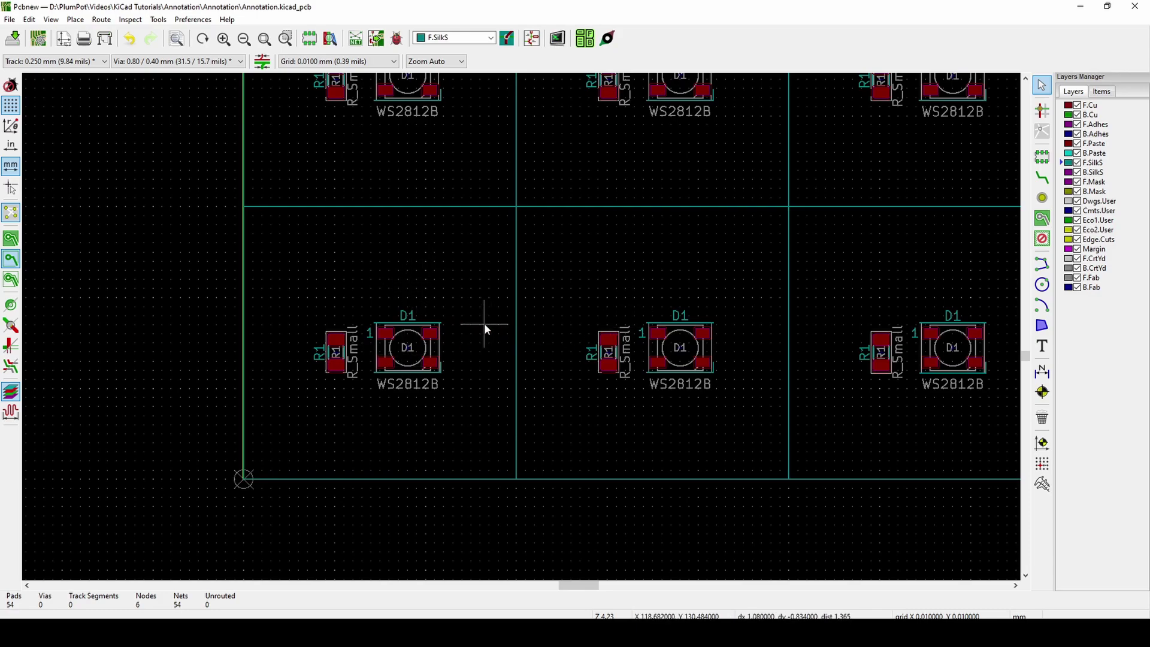
# - Renumber the footprint references in serpentine order from the bottom row up, from R2 and D2 in the bottom-middle cell through R9 and D9
pyautogui.doubleClick(597, 357)
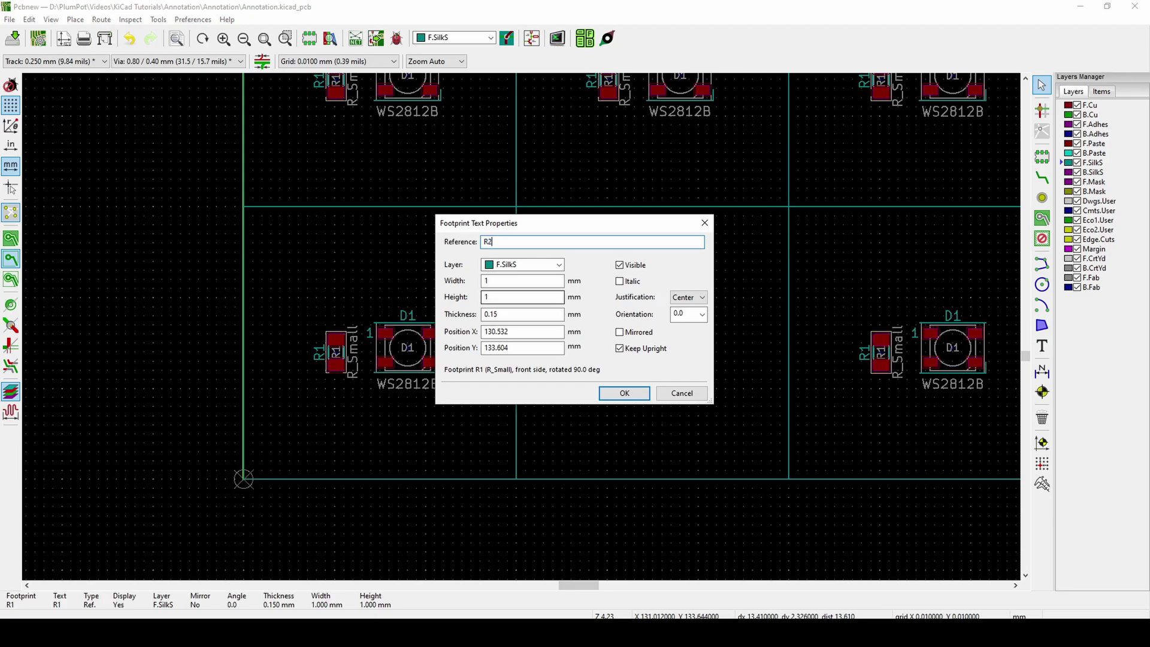
pyautogui.press('Return')
pyautogui.doubleClick(685, 315)
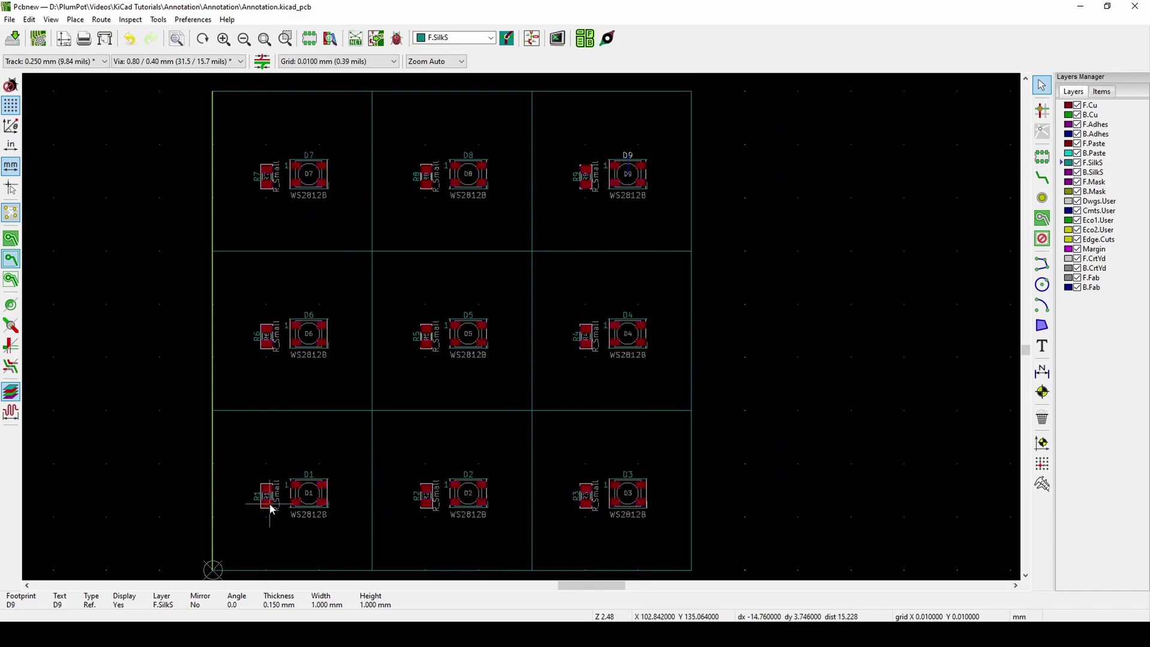
# - Check the reference text of LED D4 on the board and locate the same LED in the Eeschema schematic
pyautogui.click(627, 316)
pyautogui.doubleClick(628, 316)
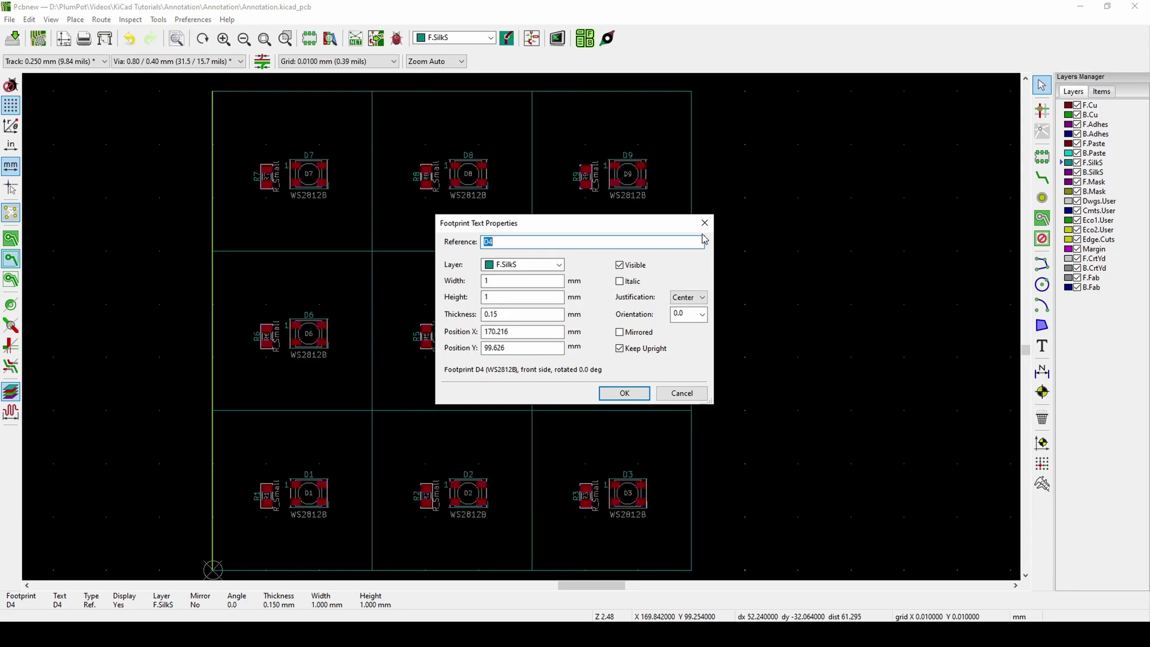
pyautogui.click(704, 223)
pyautogui.click(718, 579)
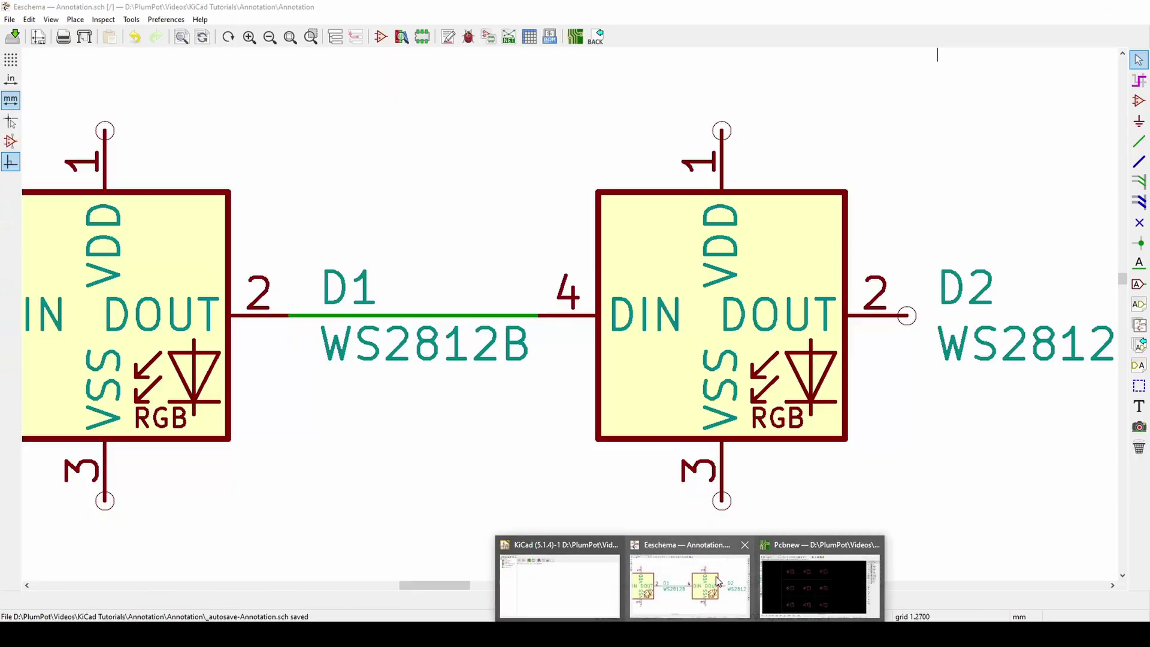
pyautogui.scroll(-4, 639, 379)
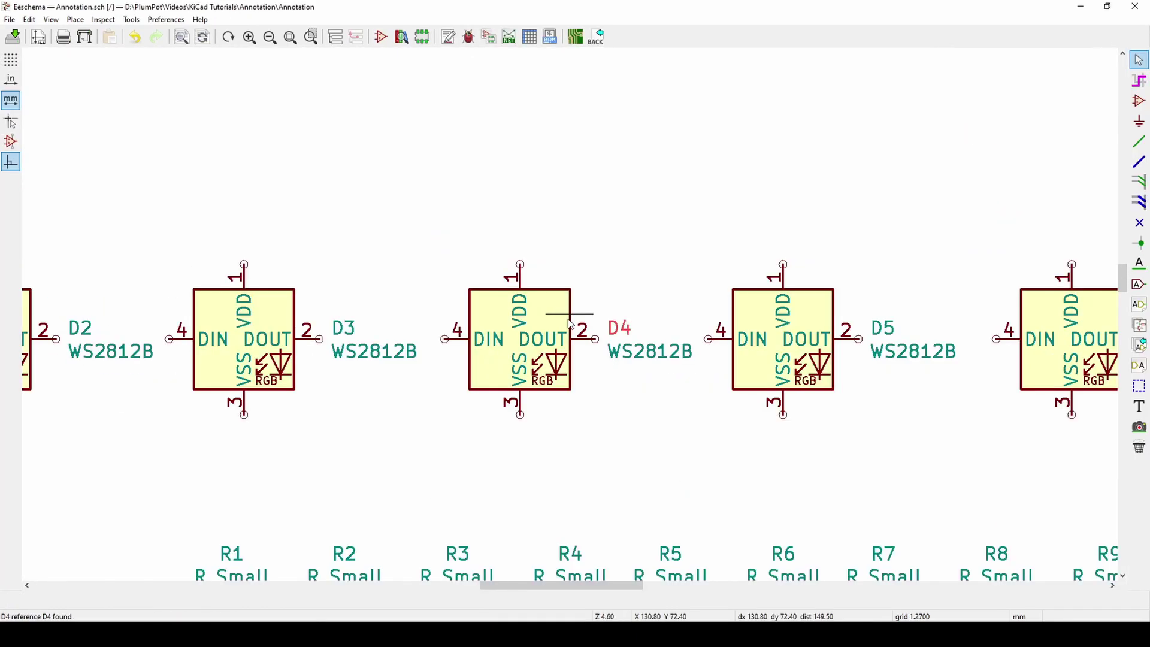
# - Preview updating the PCB from the schematic with existing symbol-to-footprint associations kept, examine the listed errors, and close the dialog
pyautogui.click(131, 20)
pyautogui.click(168, 36)
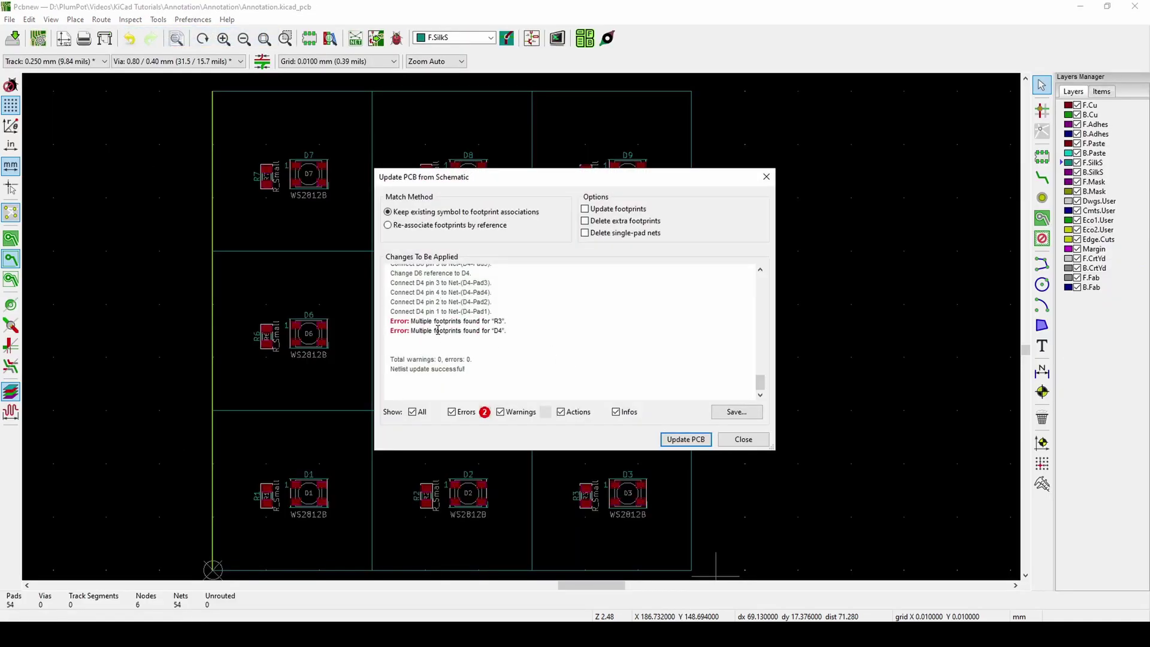
pyautogui.moveTo(459, 321); pyautogui.dragTo(493, 323)
pyautogui.click(766, 176)
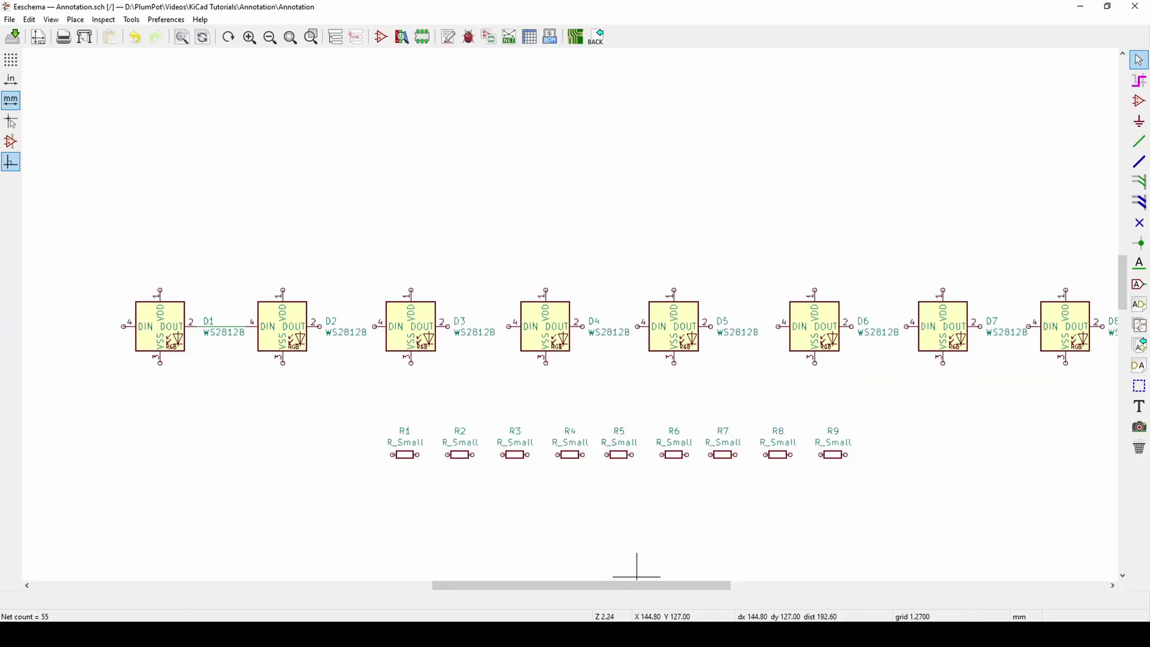
pyautogui.click(778, 584)
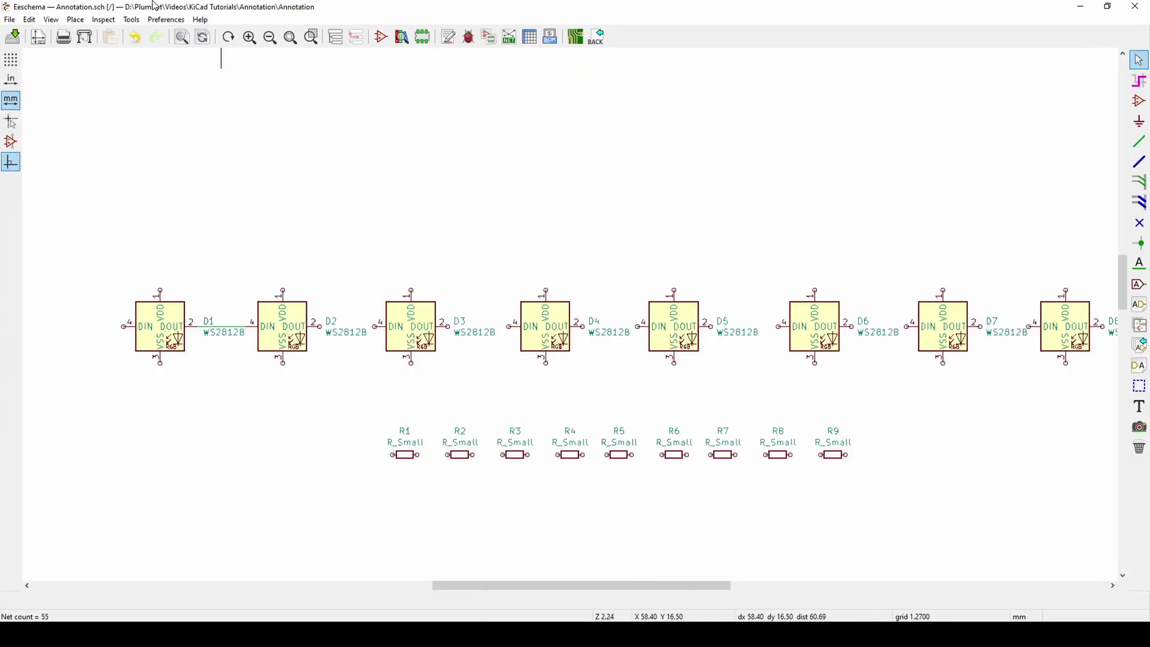
# - Preview updating the PCB from the schematic, comparing the changes for re-associating footprints by reference and for keeping existing symbol-to-footprint associations
pyautogui.click(129, 20)
pyautogui.click(180, 36)
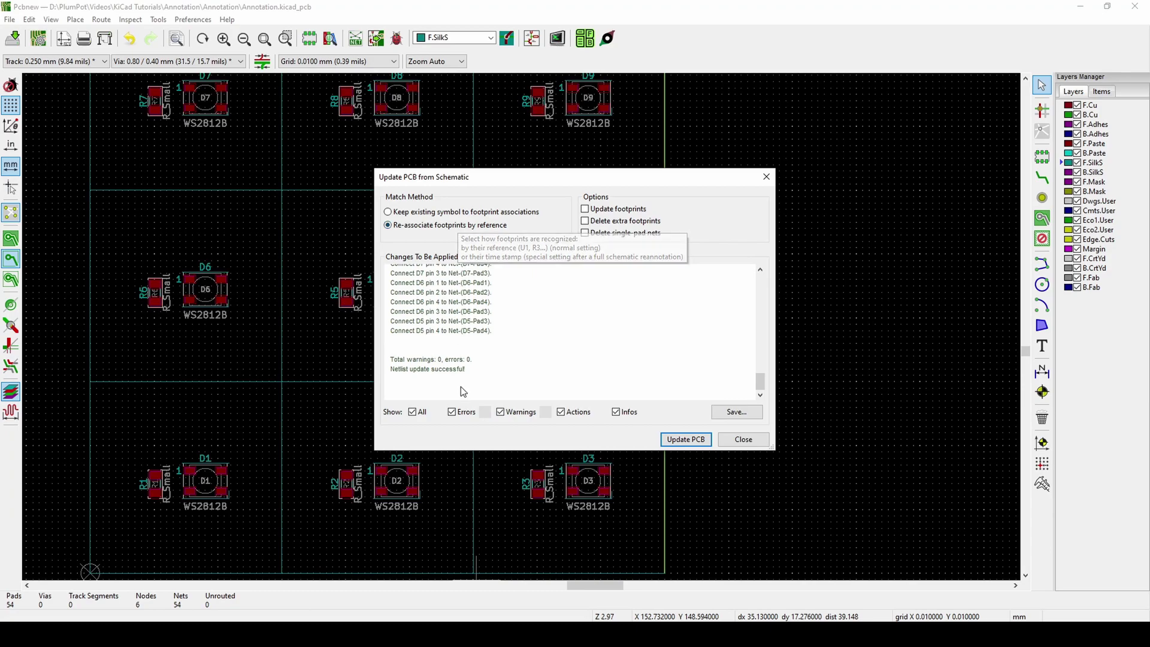
pyautogui.click(406, 227)
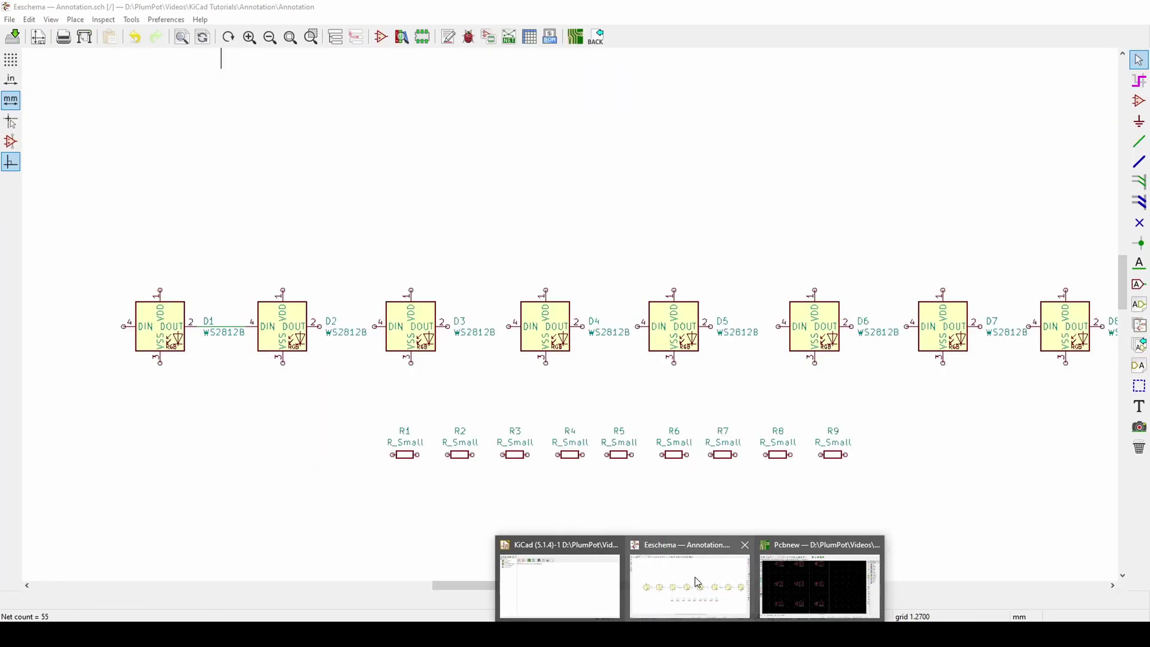
pyautogui.click(689, 583)
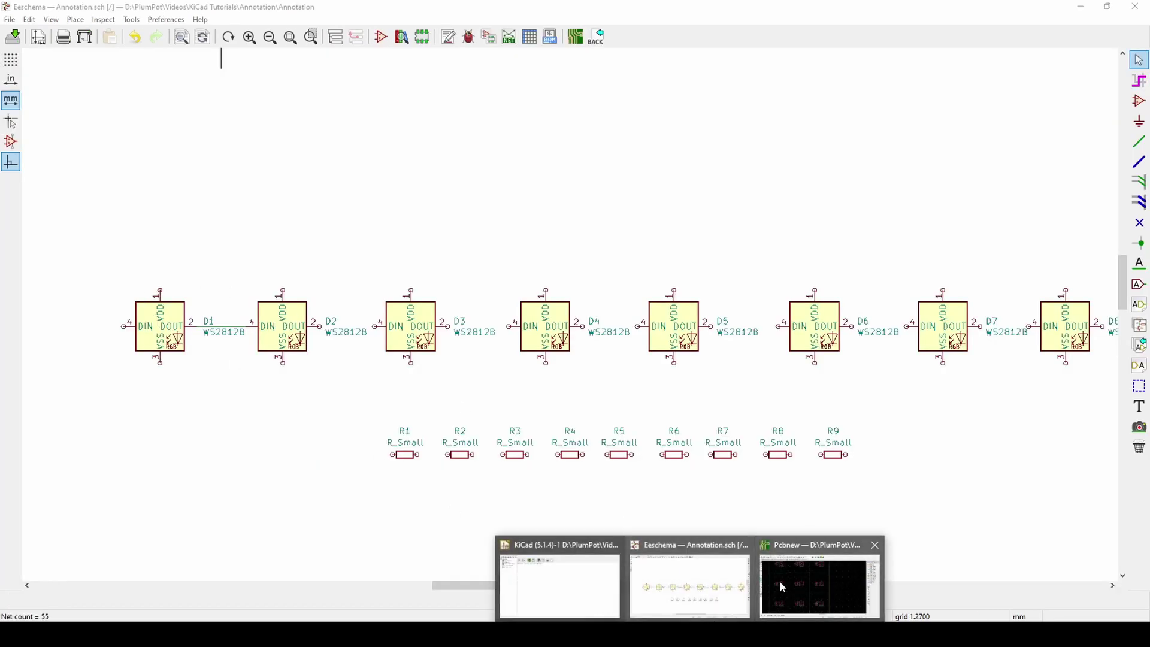
pyautogui.click(769, 580)
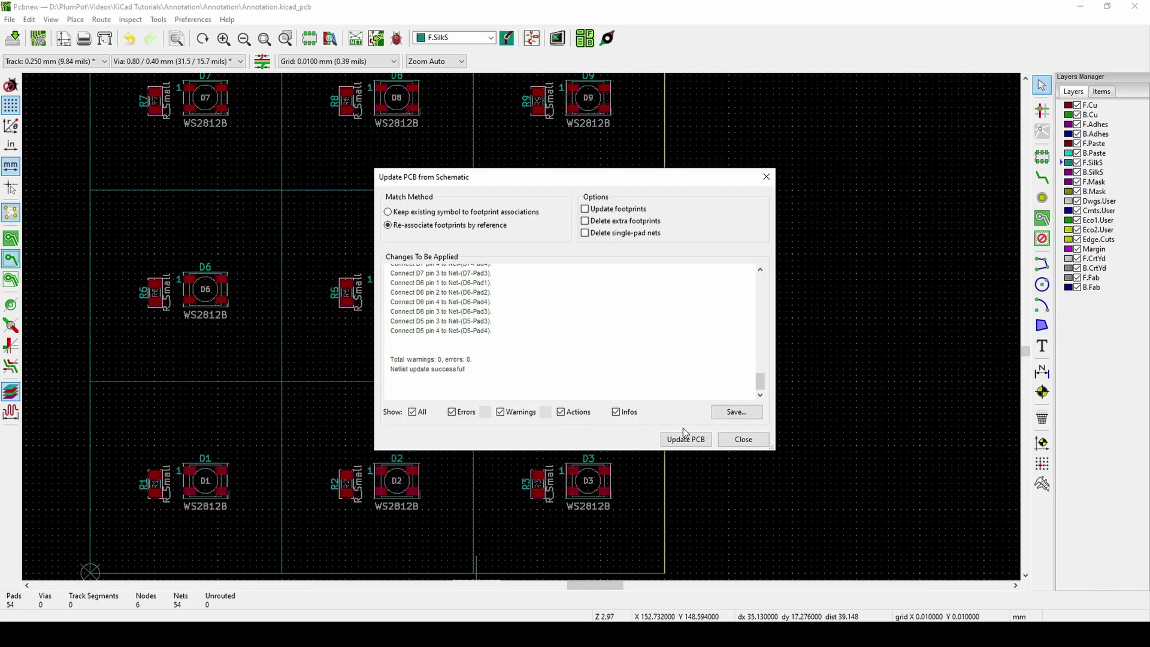
pyautogui.click(472, 213)
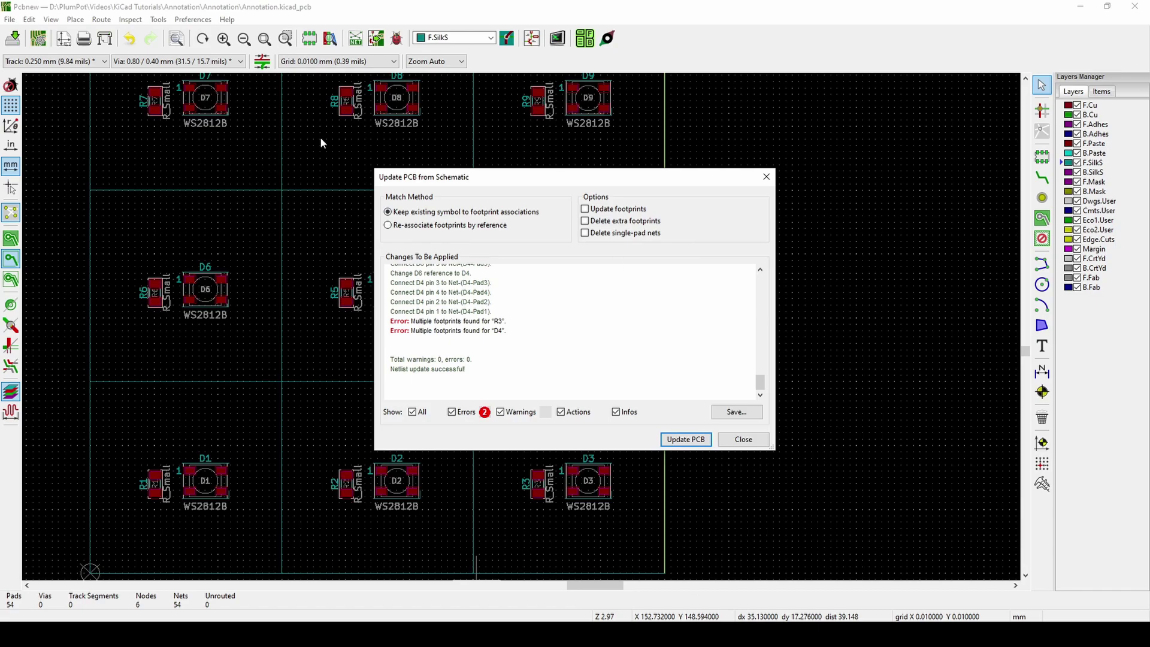
# - Update the PCB with footprints re-associated by reference, and check the D1-to-D2 connection on the board and in the schematic
pyautogui.click(446, 232)
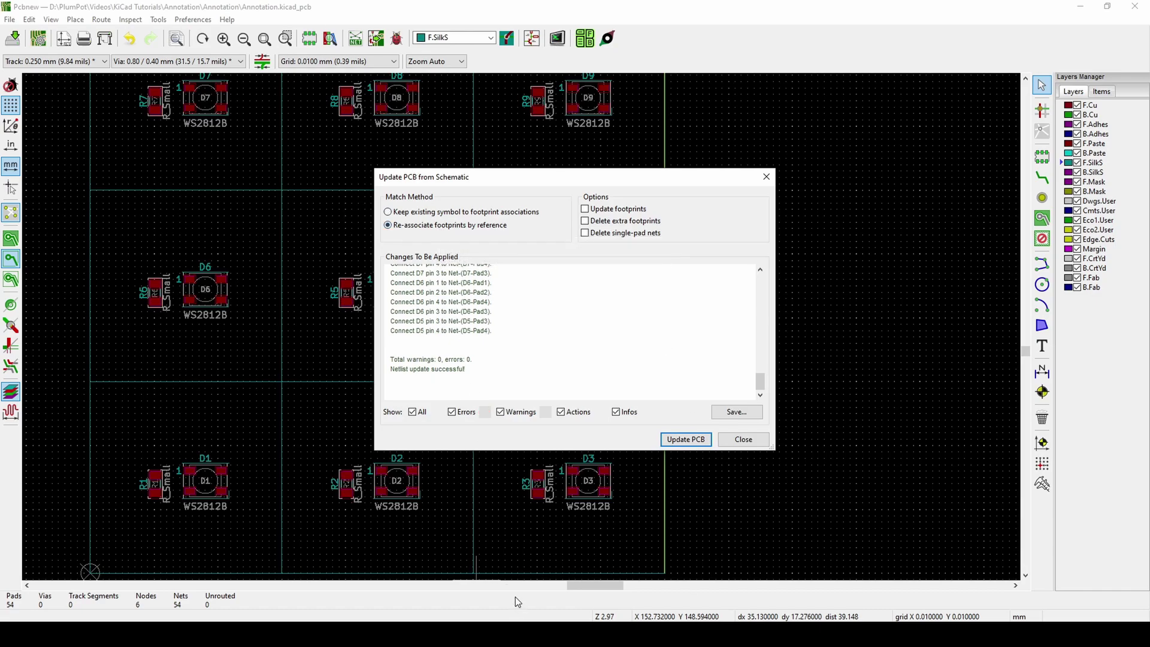
pyautogui.click(683, 438)
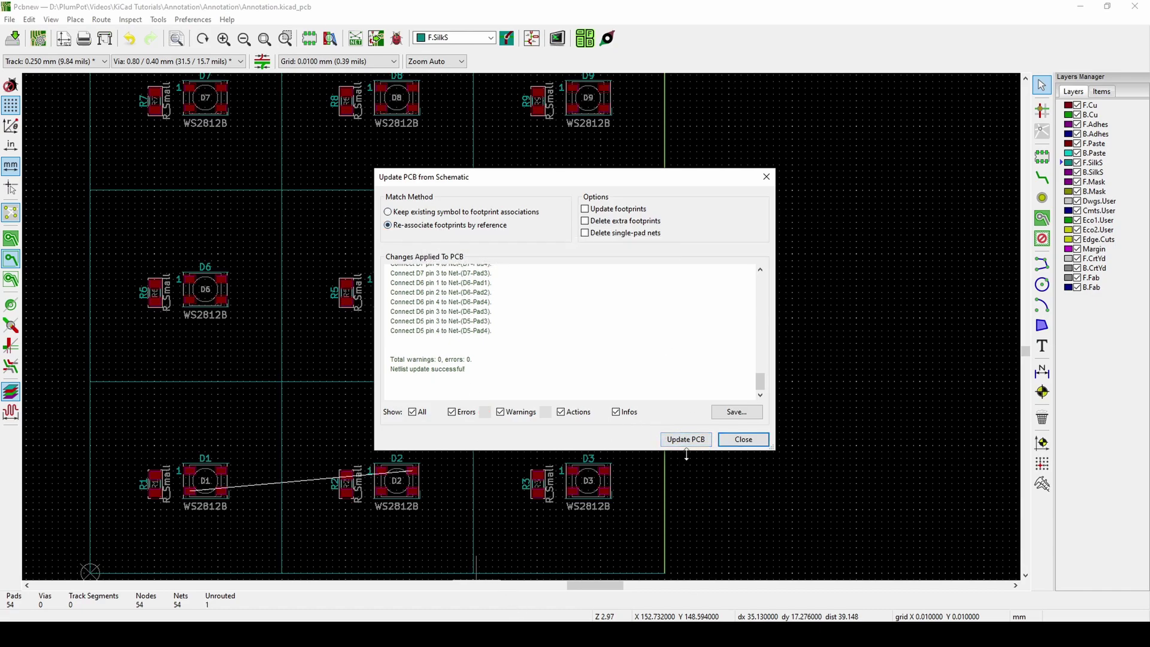
pyautogui.click(743, 439)
pyautogui.scroll(4, 233, 481)
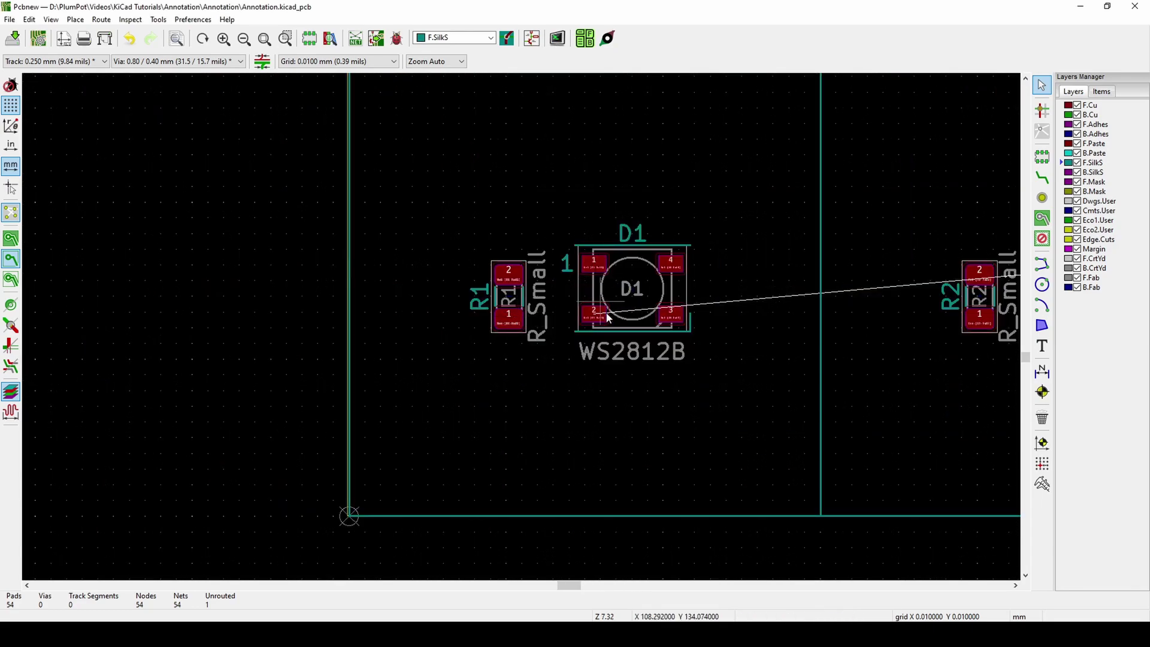
pyautogui.scroll(-4, 554, 346)
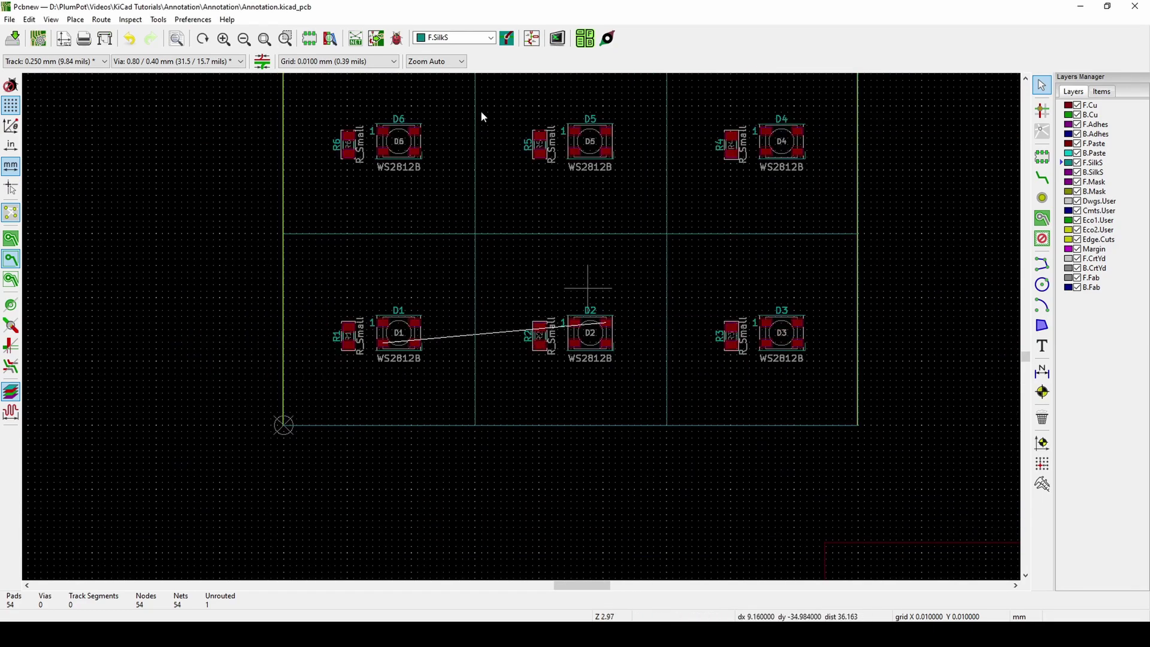
pyautogui.scroll(4, 454, 328)
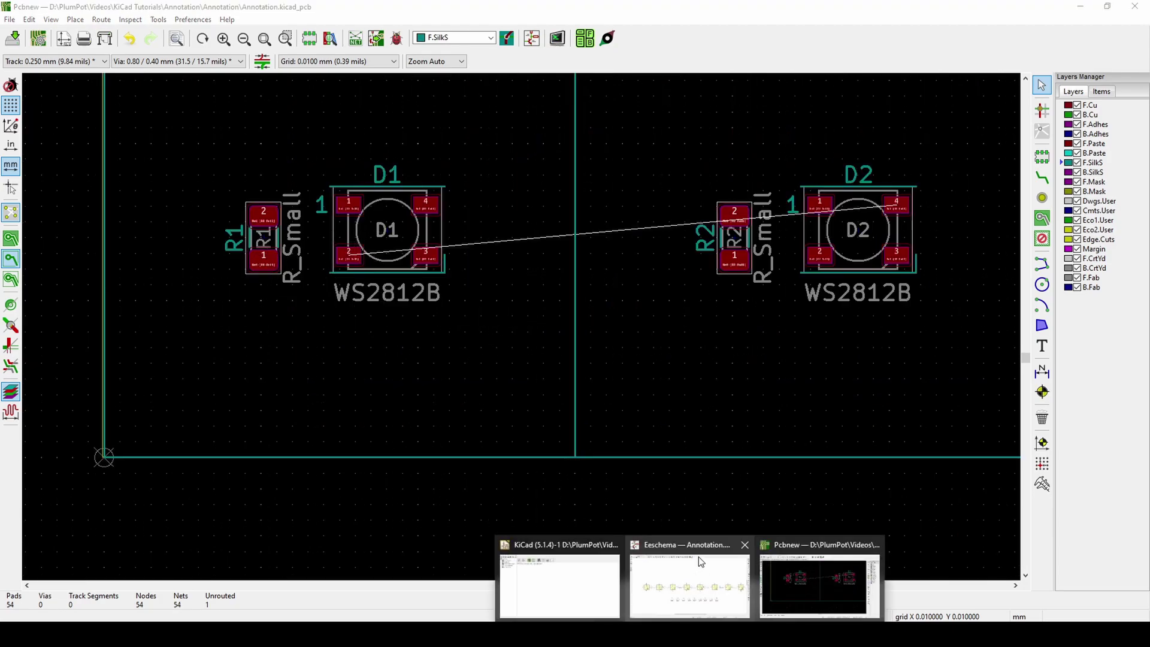
pyautogui.click(698, 566)
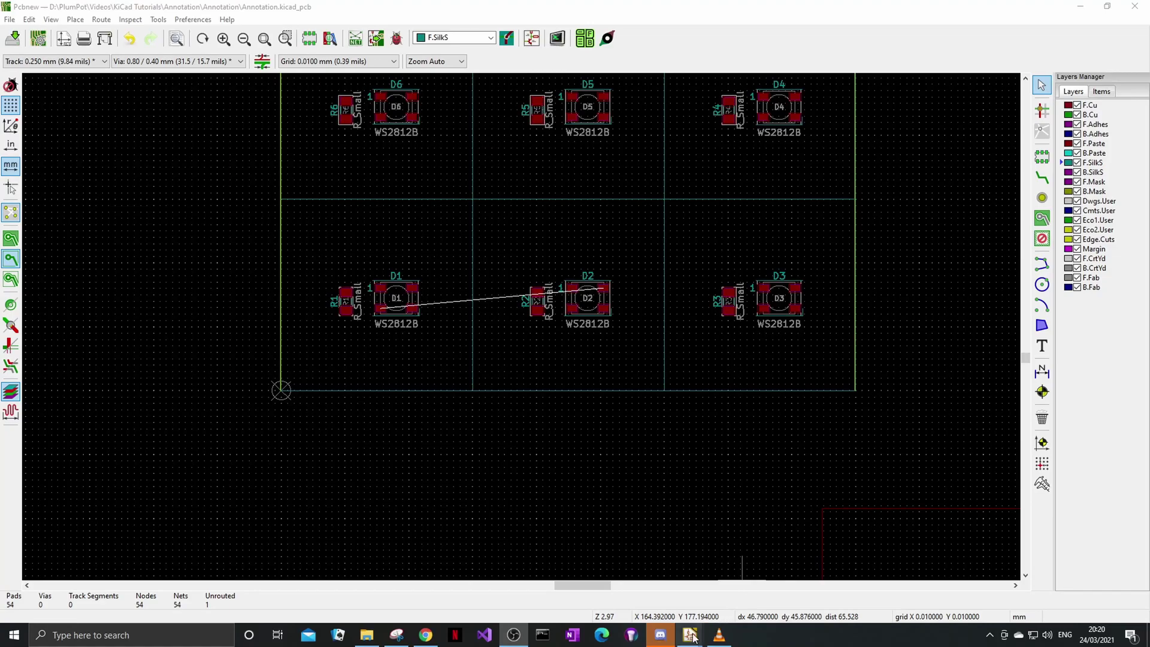
pyautogui.moveTo(411, 282); pyautogui.dragTo(383, 331, button='middle')
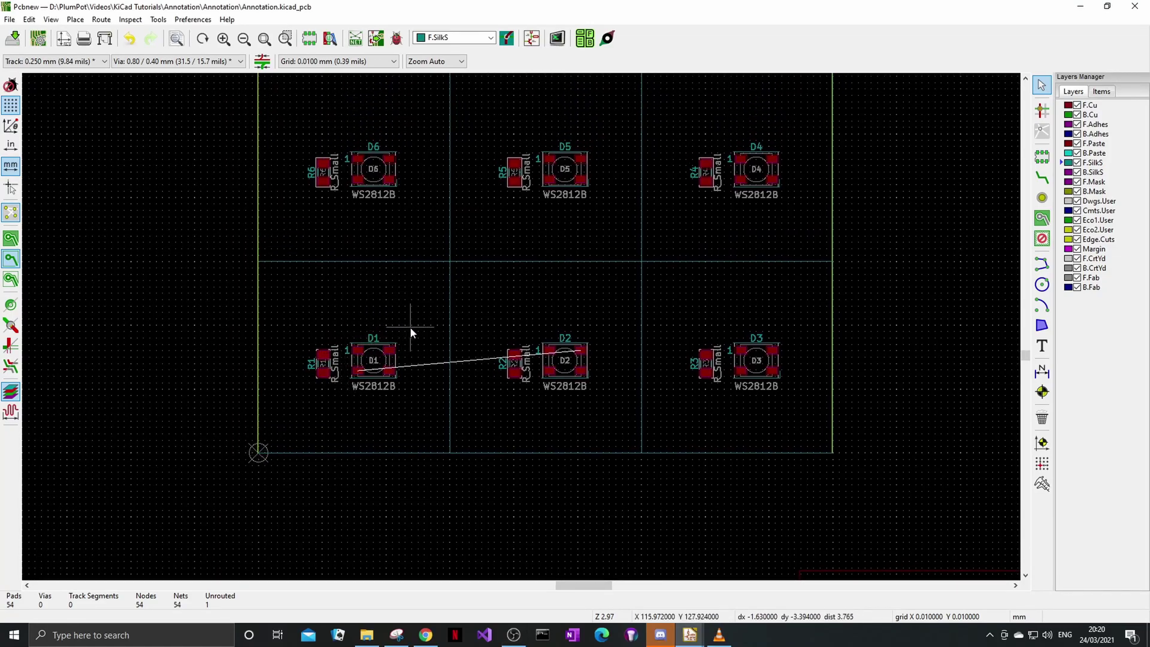
pyautogui.moveTo(408, 329); pyautogui.dragTo(303, 383)
pyautogui.hotkey('ctrl', 'c')
pyautogui.click(258, 452)
pyautogui.hotkey('ctrl', 'v')
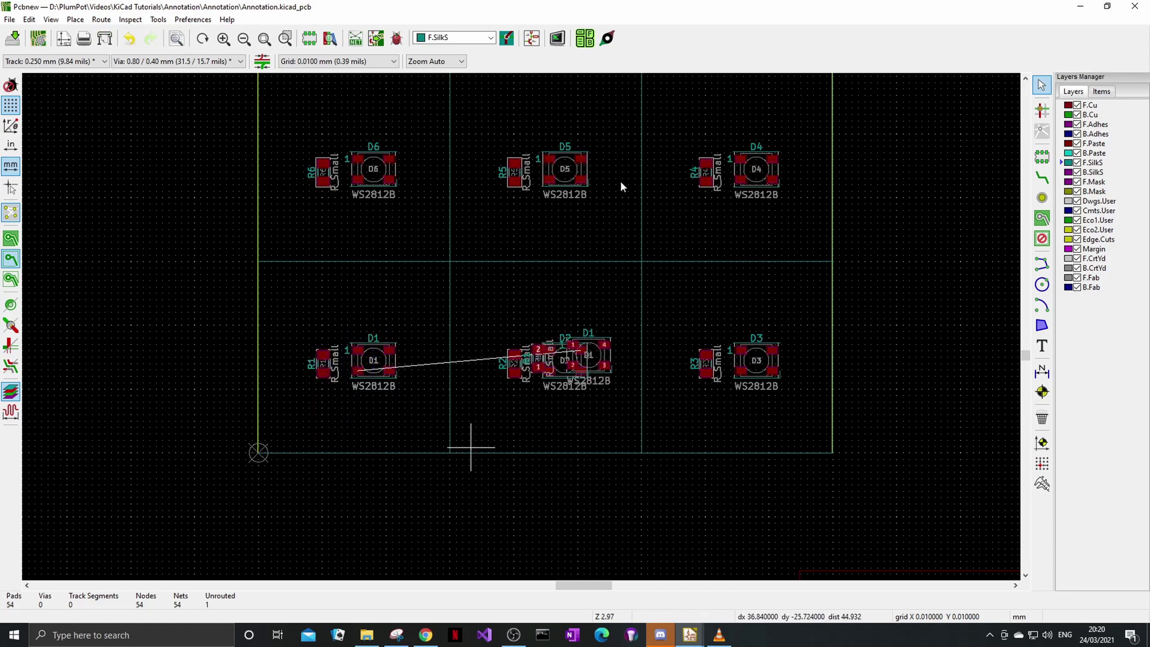
pyautogui.press('Escape')
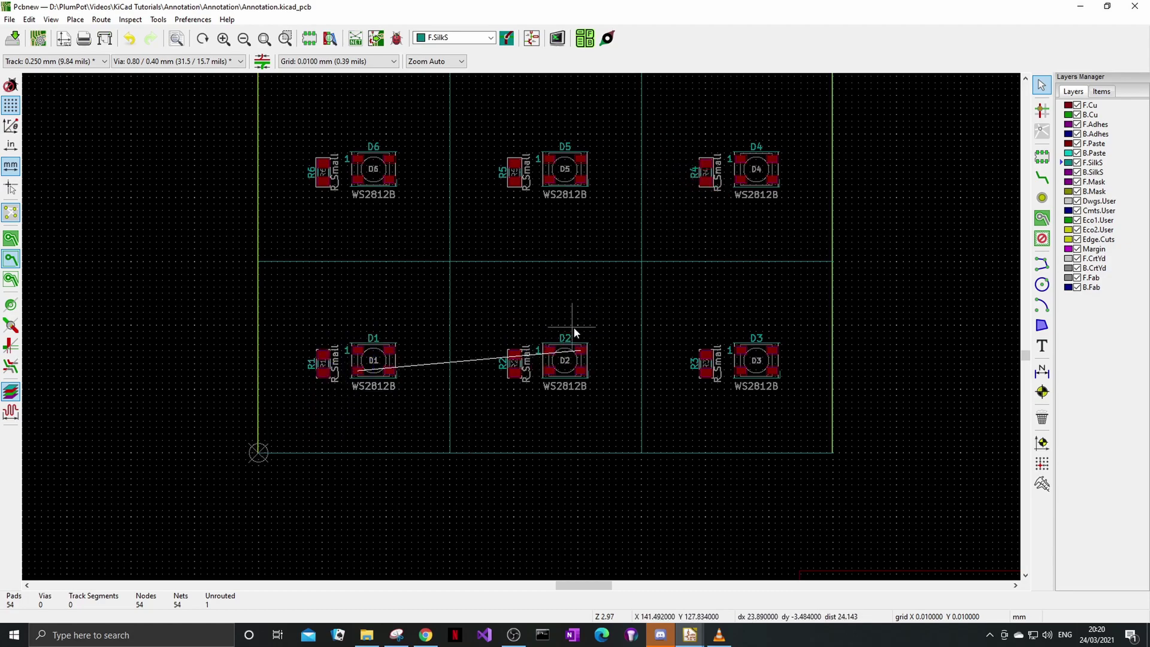
# - Delete footprints R2 to R6 and D2 to D6 from the bottom and middle rows, keeping only R1 and D1 there
pyautogui.moveTo(785, 118); pyautogui.dragTo(688, 207)
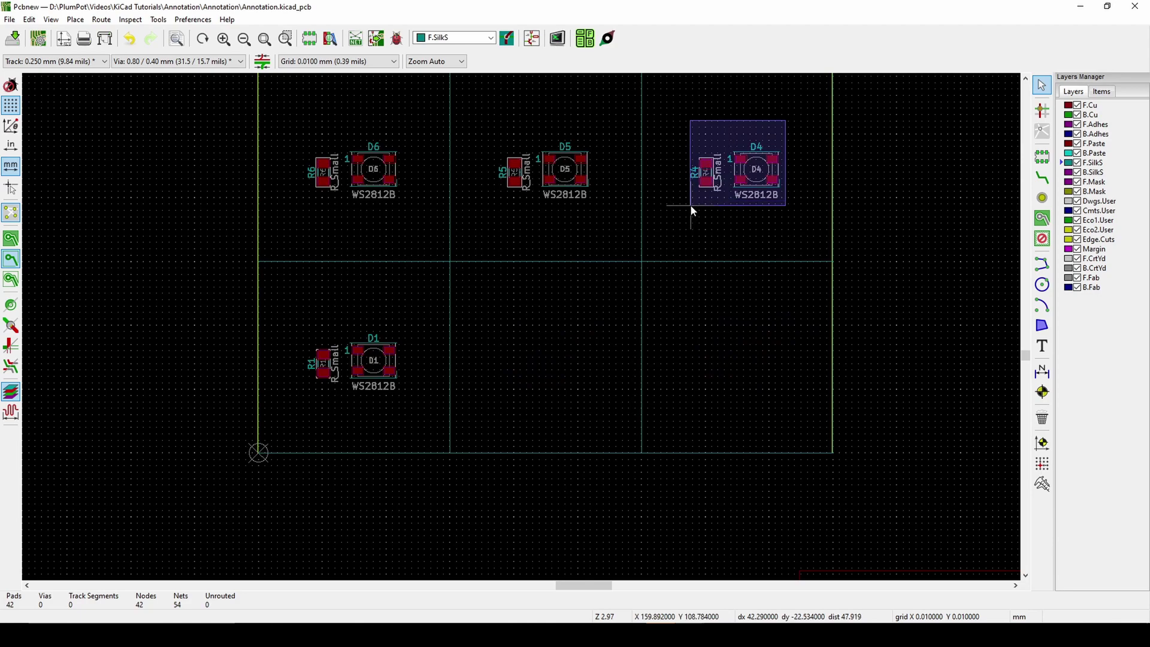
pyautogui.press('Delete')
pyautogui.moveTo(620, 119); pyautogui.dragTo(492, 211)
pyautogui.moveTo(609, 123); pyautogui.dragTo(497, 196)
pyautogui.press('Delete')
pyautogui.moveTo(408, 136); pyautogui.dragTo(300, 217)
pyautogui.press('Delete')
# - Delete footprints R7 to R9 and D7 to D9 from the top row of the grid
pyautogui.keyDown('shift'); pyautogui.scroll(6, 465, 336); pyautogui.keyUp('shift')
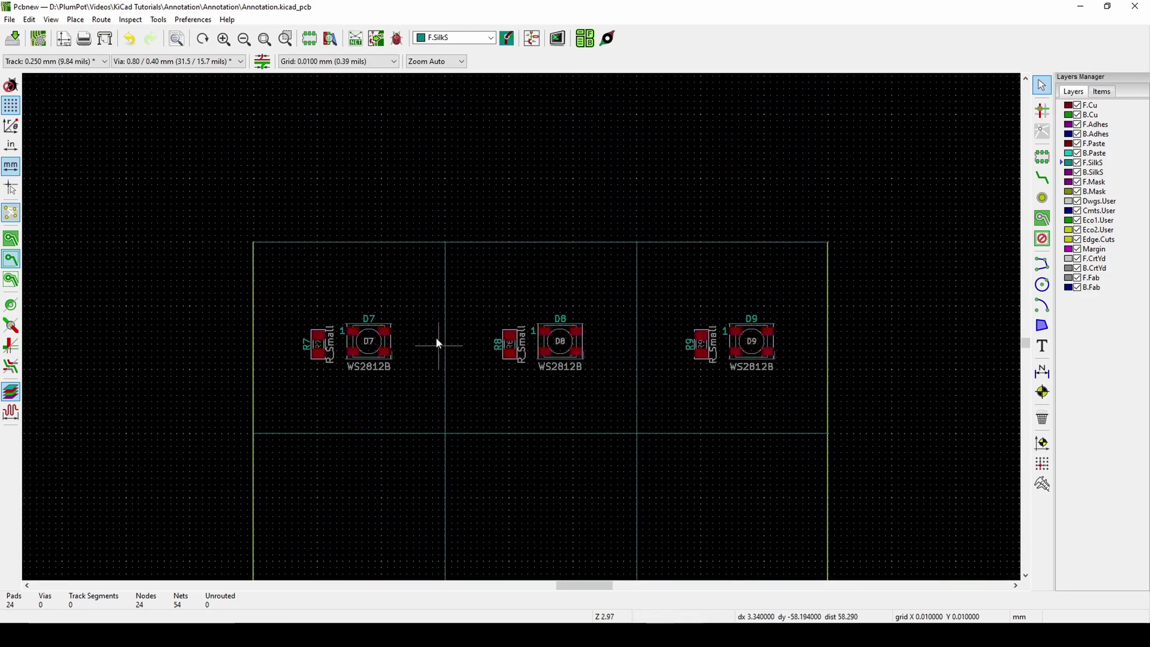
pyautogui.moveTo(412, 307); pyautogui.dragTo(313, 381)
pyautogui.press('Delete')
pyautogui.moveTo(606, 297); pyautogui.dragTo(480, 382)
pyautogui.press('Delete')
pyautogui.moveTo(778, 312); pyautogui.dragTo(670, 379)
pyautogui.press('Delete')
# - Move the R1 and D1 footprints together from the bottom-left cell into the top-left cell of the grid
pyautogui.keyDown('ctrl'); pyautogui.hscroll(-3, 658, 359); pyautogui.keyUp('ctrl')
pyautogui.keyDown('shift'); pyautogui.scroll(-3, 539, 359); pyautogui.keyUp('shift')
pyautogui.scroll(1, 436, 462)
pyautogui.moveTo(563, 211); pyautogui.dragTo(440, 294)
pyautogui.moveTo(526, 252); pyautogui.dragTo(545, 311)
pyautogui.scroll(-3, 564, 135)
pyautogui.scroll(3, 513, 241)
pyautogui.click(556, 263)
# - Create a grid array of R1 and D1 with 3 columns, 3 rows, and 30 mm horizontal and vertical spacing
pyautogui.moveTo(589, 265); pyautogui.dragTo(465, 344)
pyautogui.rightClick(544, 311)
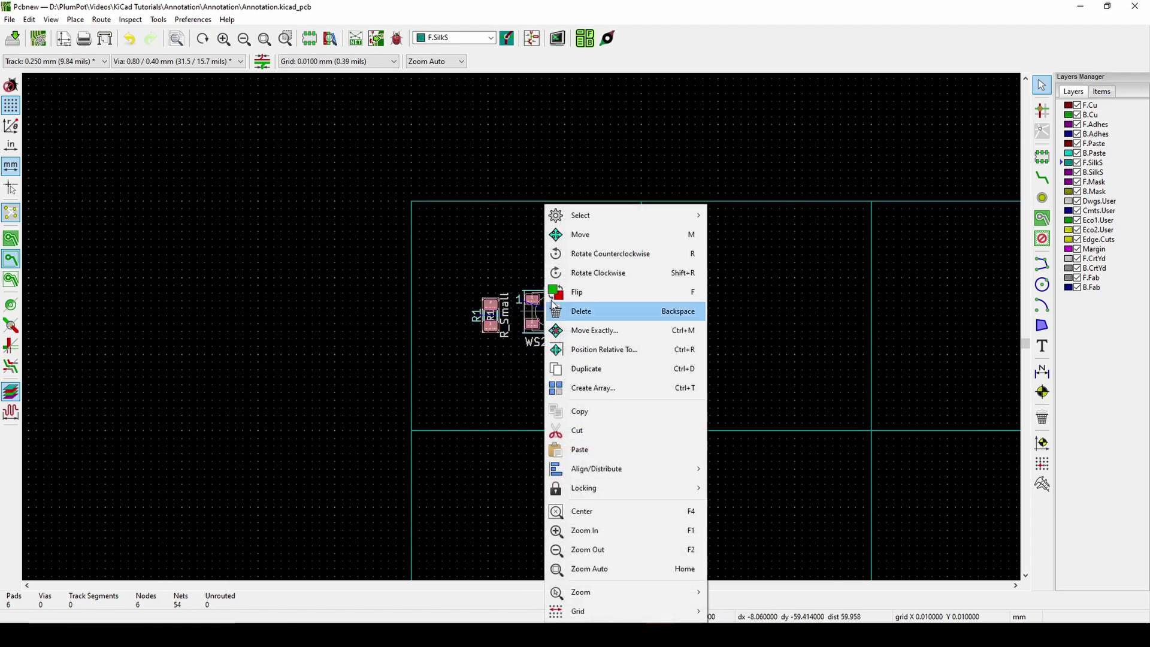
pyautogui.click(662, 386)
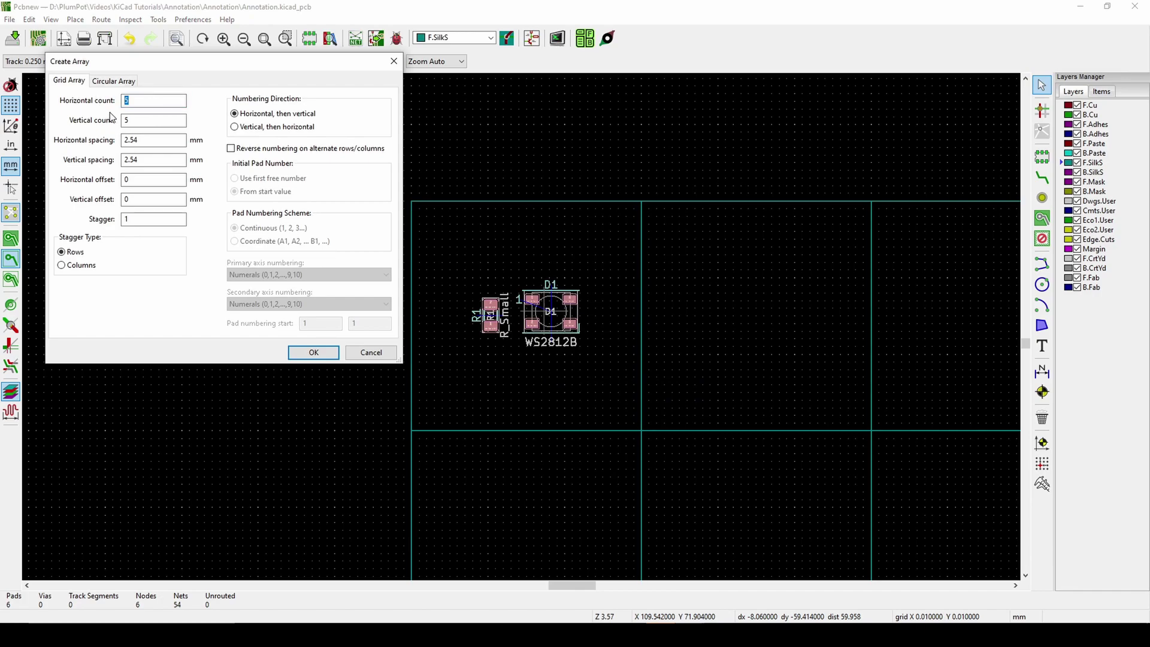
pyautogui.press('Tab')
pyautogui.doubleClick(159, 154)
pyautogui.write('30')
pyautogui.click(290, 353)
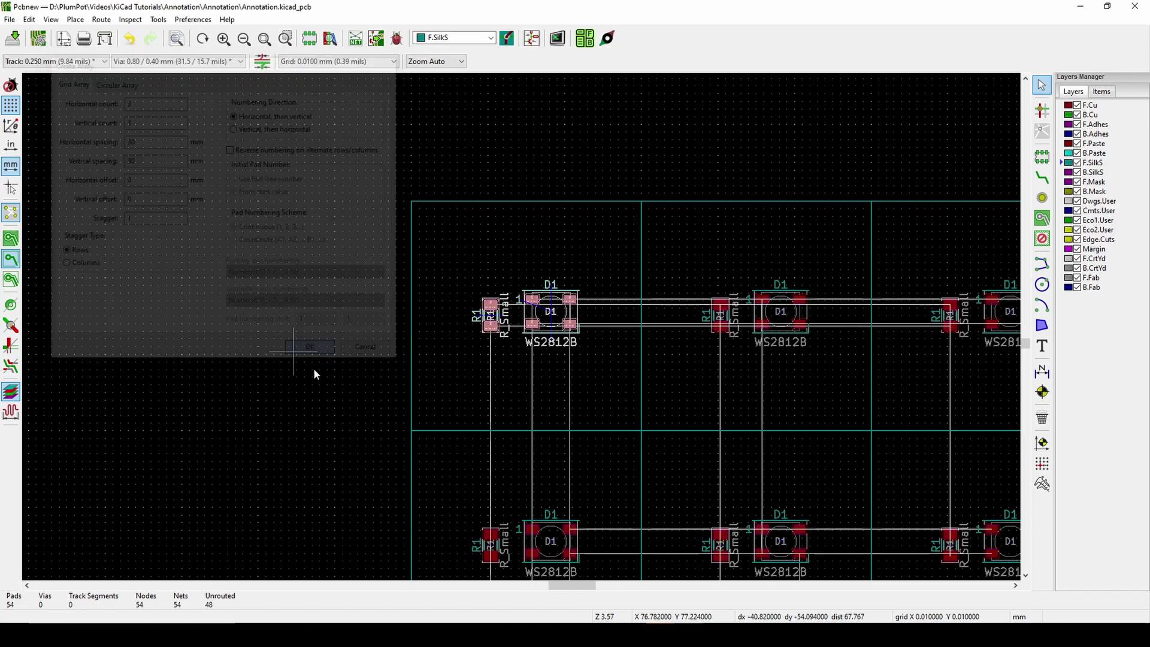
# - Examine the references and connections of the arrayed footprints across the grid, and undo the array
pyautogui.moveTo(888, 431); pyautogui.dragTo(608, 284, button='middle')
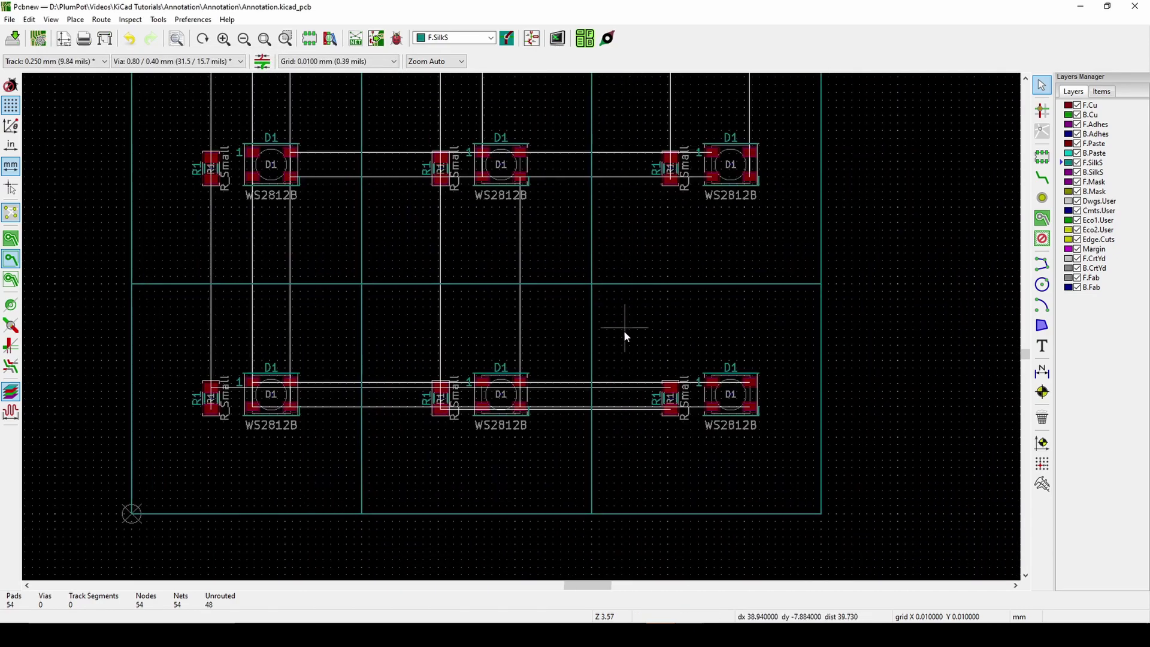
pyautogui.scroll(-2, 627, 335)
pyautogui.scroll(-2, 521, 327)
pyautogui.moveTo(760, 296); pyautogui.dragTo(366, 309, button='middle')
pyautogui.moveTo(194, 268); pyautogui.dragTo(449, 312, button='middle')
pyautogui.scroll(1, 320, 292)
pyautogui.scroll(1, 521, 327)
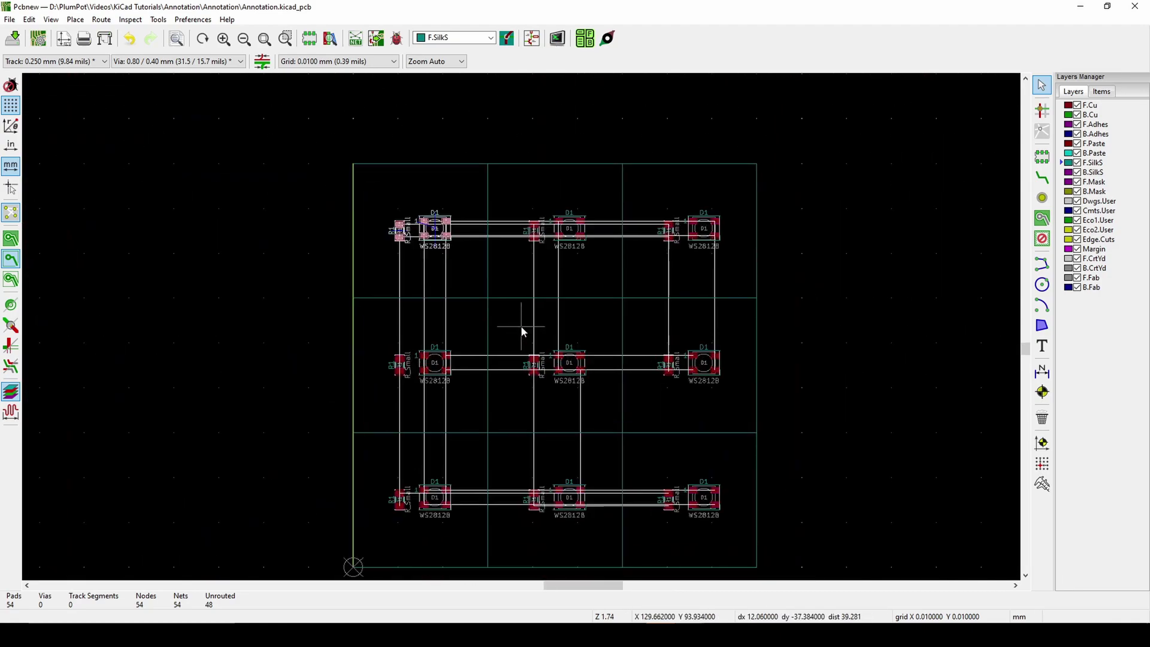
pyautogui.scroll(5, 438, 501)
pyautogui.scroll(-5, 522, 337)
pyautogui.moveTo(555, 268); pyautogui.dragTo(470, 403, button='middle')
pyautogui.scroll(5, 434, 154)
pyautogui.scroll(-5, 531, 344)
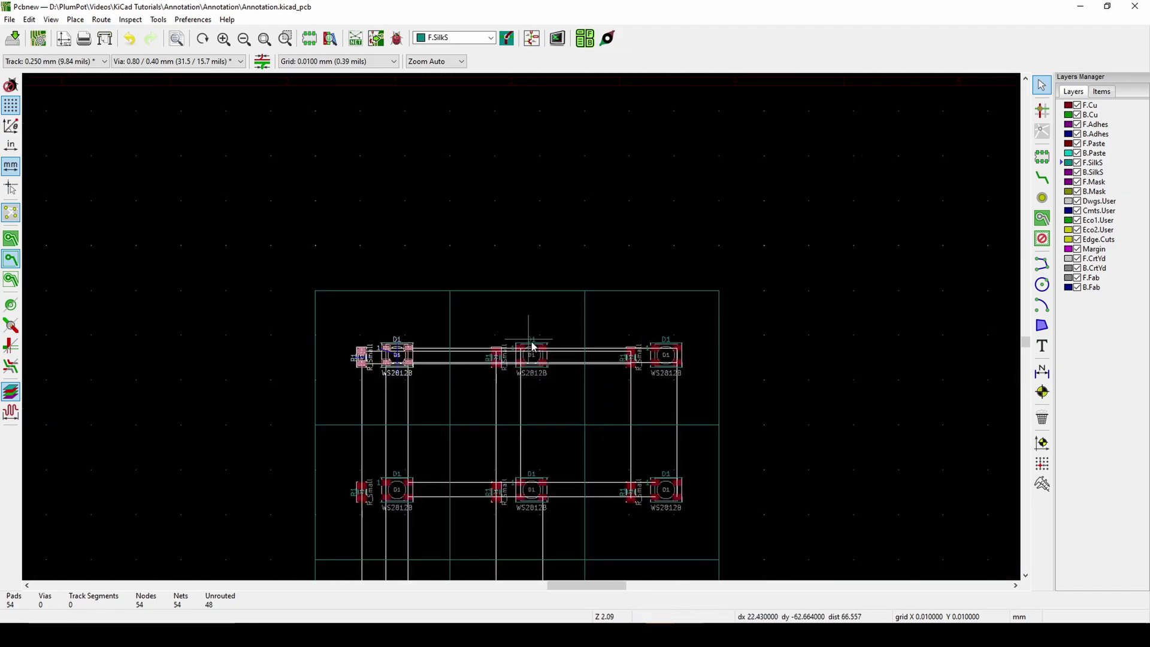
pyautogui.hotkey('ctrl', 'z')
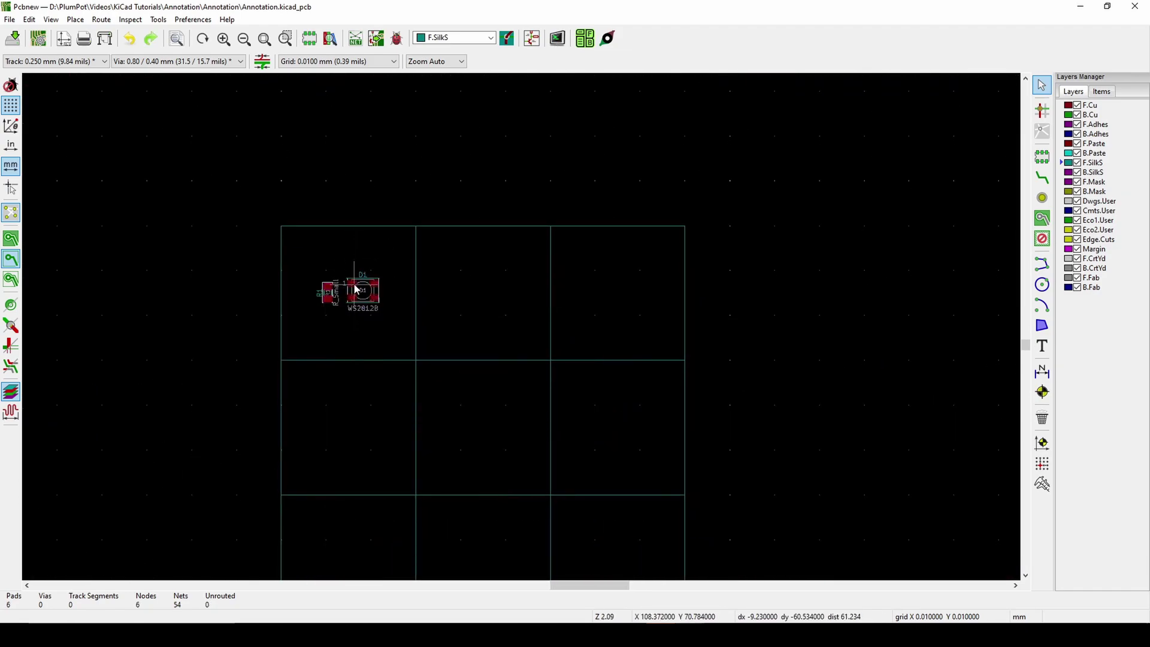
# - Look at the circular array options for R1 and D1, and repeat their 3 by 3 grid array with 30 mm spacing
pyautogui.moveTo(383, 257); pyautogui.dragTo(335, 311)
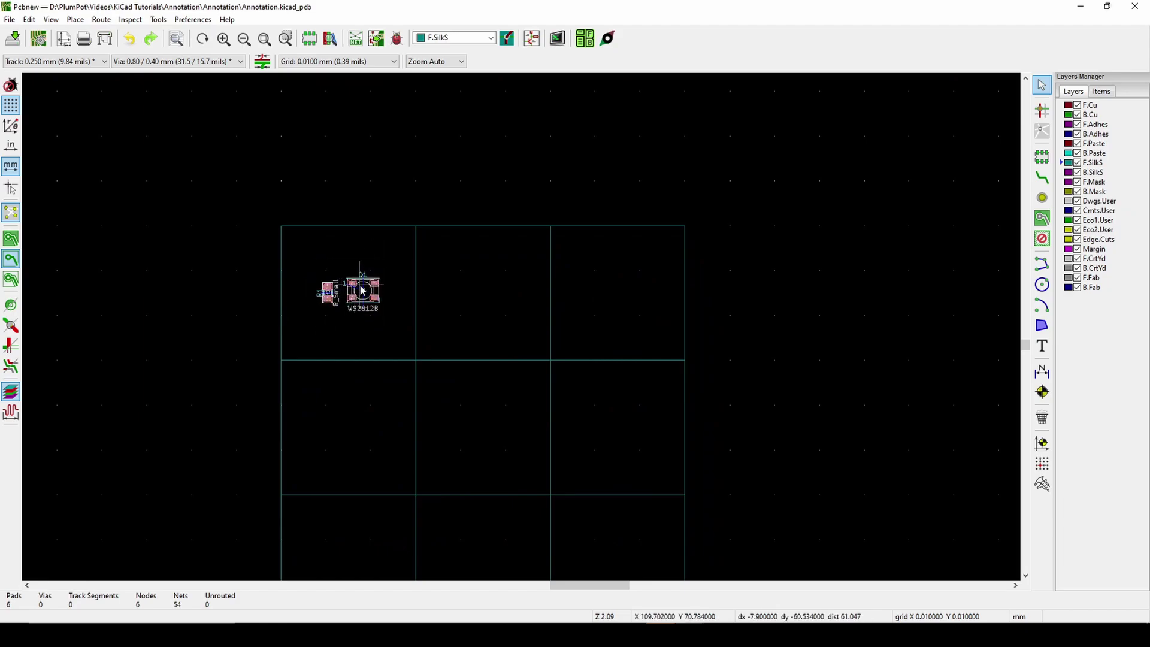
pyautogui.rightClick(358, 292)
pyautogui.click(446, 386)
pyautogui.click(114, 80)
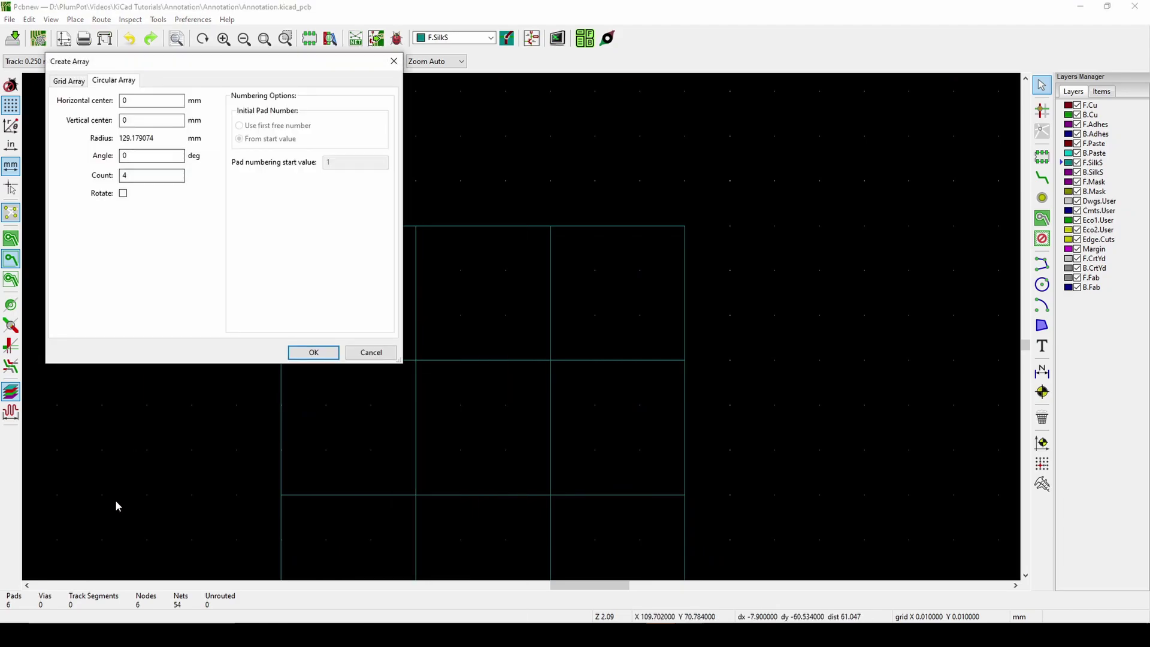
pyautogui.click(70, 80)
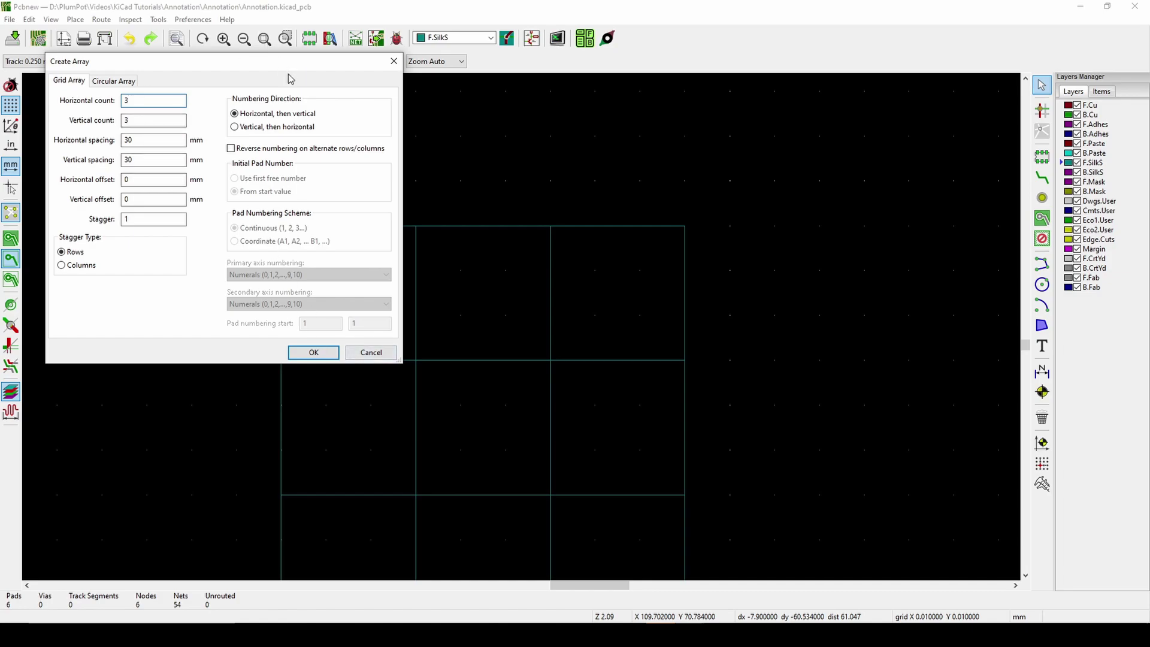
pyautogui.moveTo(272, 63); pyautogui.dragTo(244, 59)
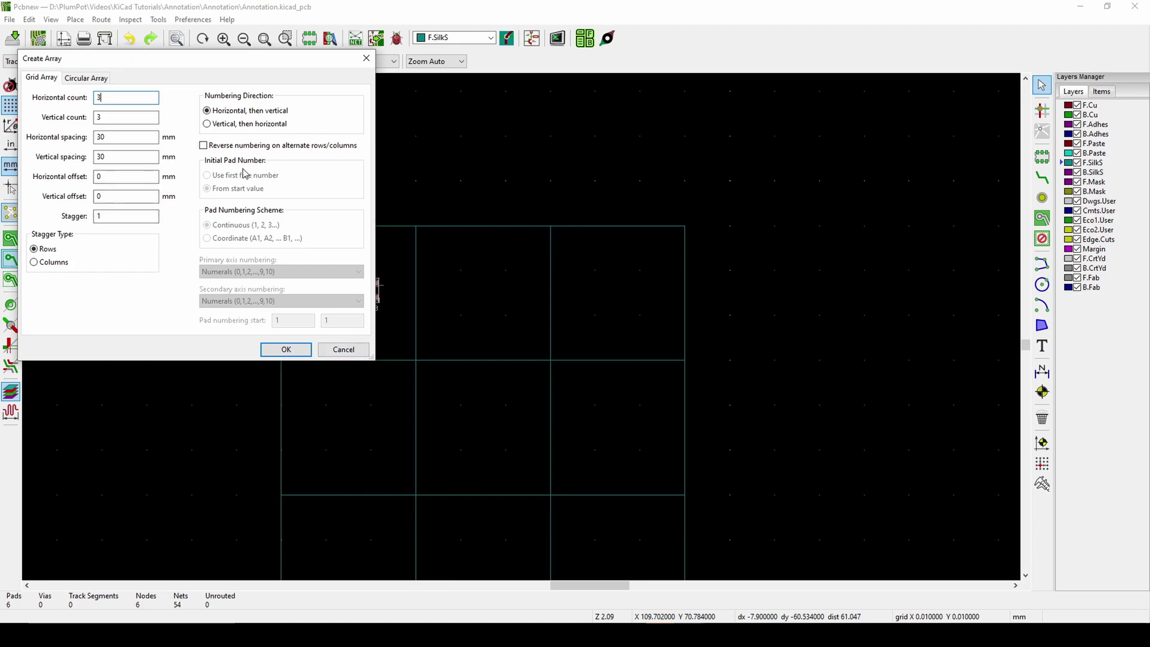
pyautogui.click(279, 351)
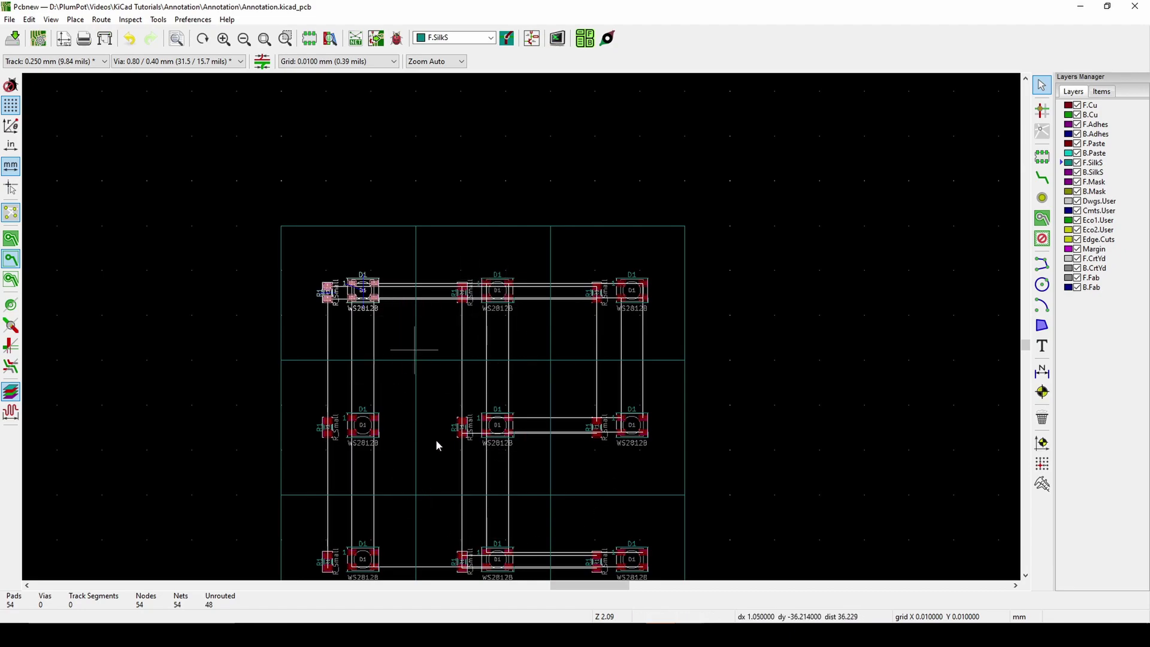
# - Undo the repeated grid array, and delete the R1 and D1 footprints from the top-left cell
pyautogui.moveTo(345, 285); pyautogui.dragTo(329, 193, button='middle')
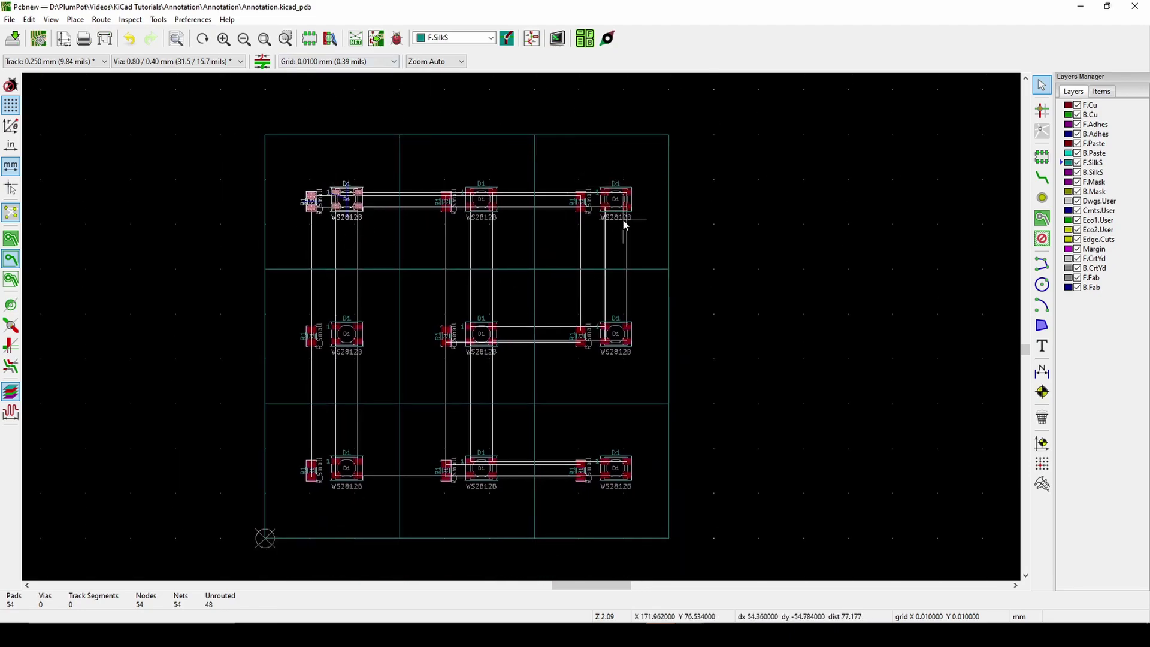
pyautogui.hotkey('ctrl', 'z')
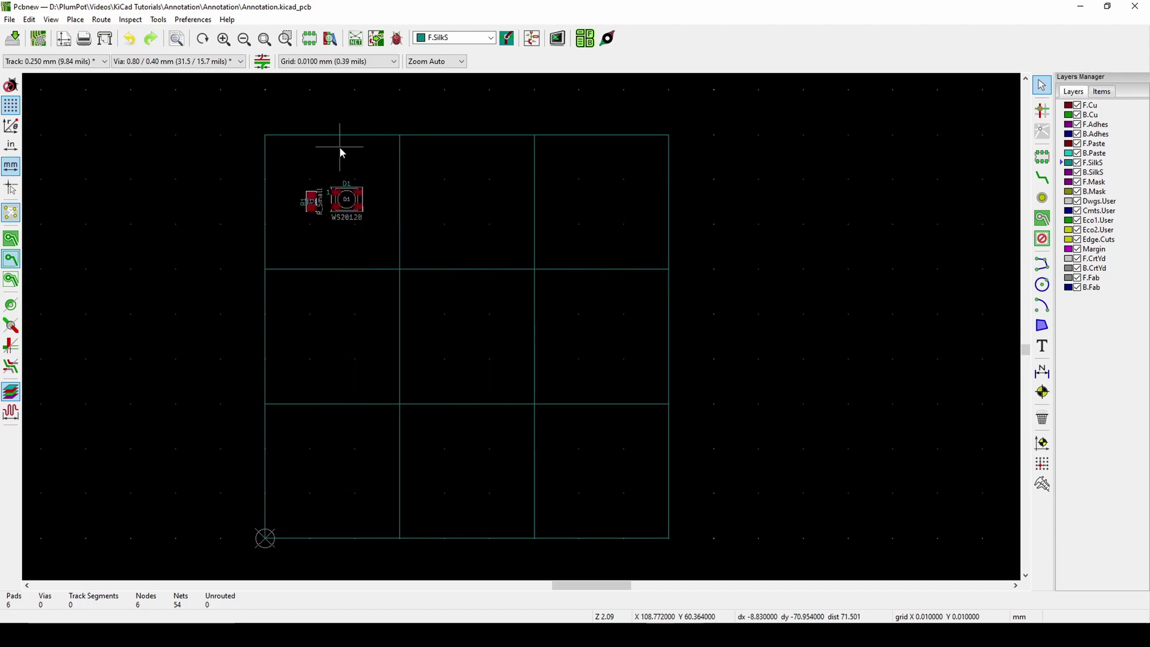
pyautogui.moveTo(372, 166); pyautogui.dragTo(268, 238)
pyautogui.press('Delete')
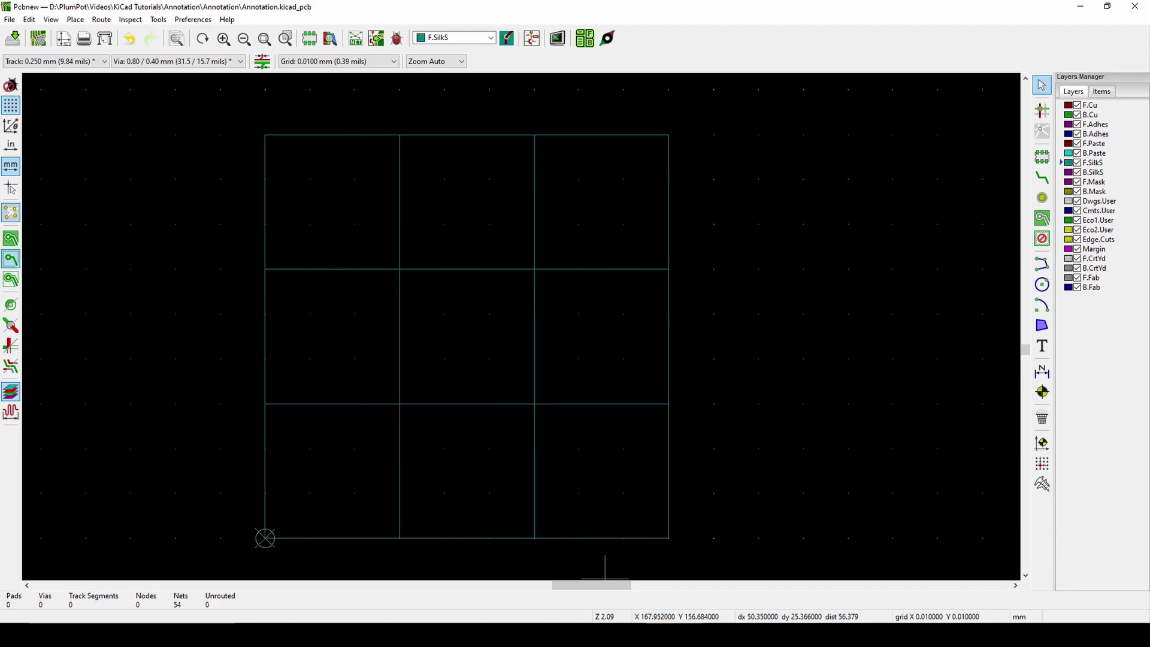
# - Update the PCB from the schematic with existing symbol-to-footprint associations kept, and place the added footprints as a group beside the board
pyautogui.moveTo(692, 635)
pyautogui.click(693, 585)
pyautogui.click(131, 19)
pyautogui.click(136, 36)
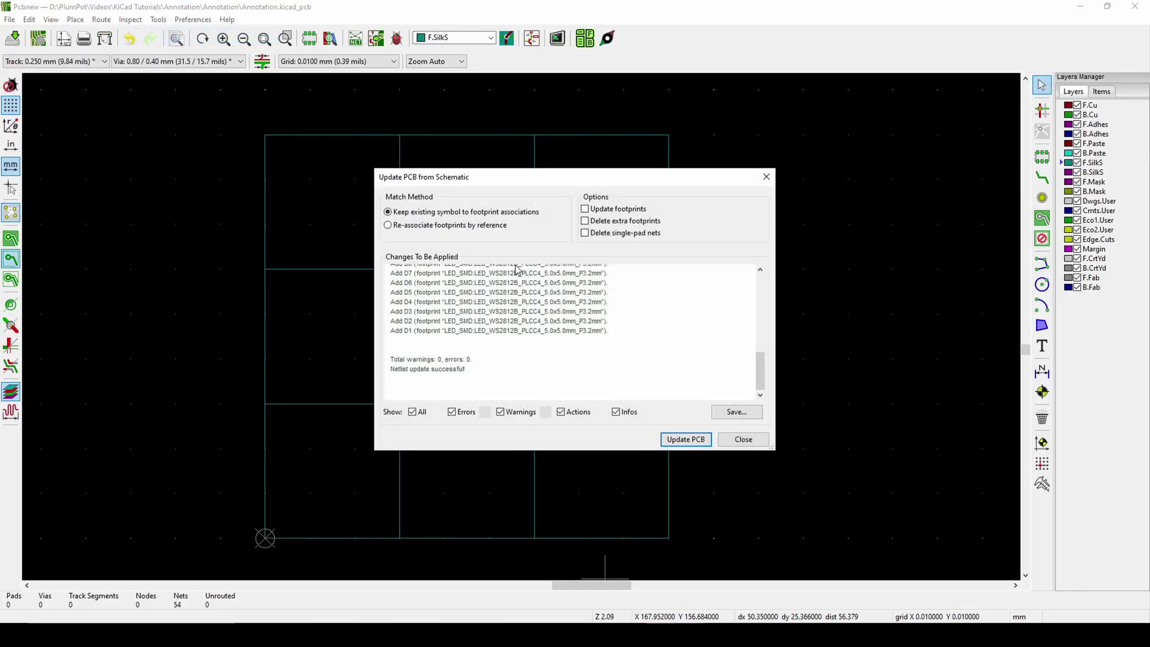
pyautogui.click(685, 439)
pyautogui.click(742, 439)
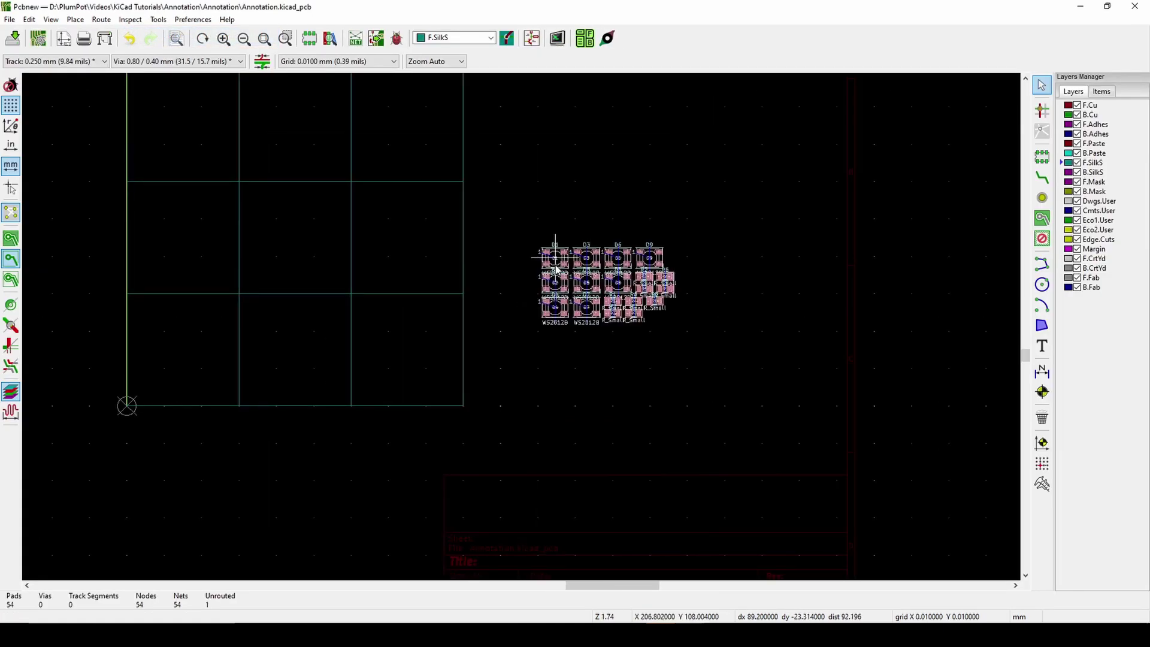
pyautogui.click(528, 312)
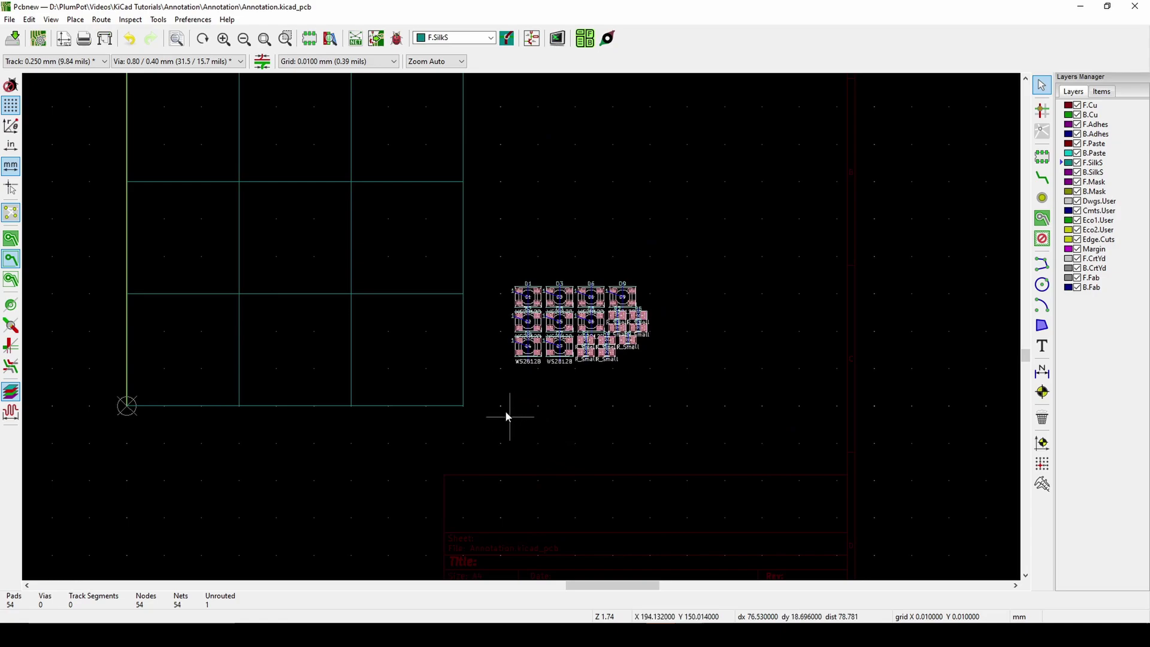
# - Move LED D4 from the footprint group beside the board into the bottom-left cell of the grid
pyautogui.click(533, 395)
pyautogui.moveTo(535, 382); pyautogui.dragTo(527, 346)
pyautogui.press('m')
pyautogui.click(179, 349)
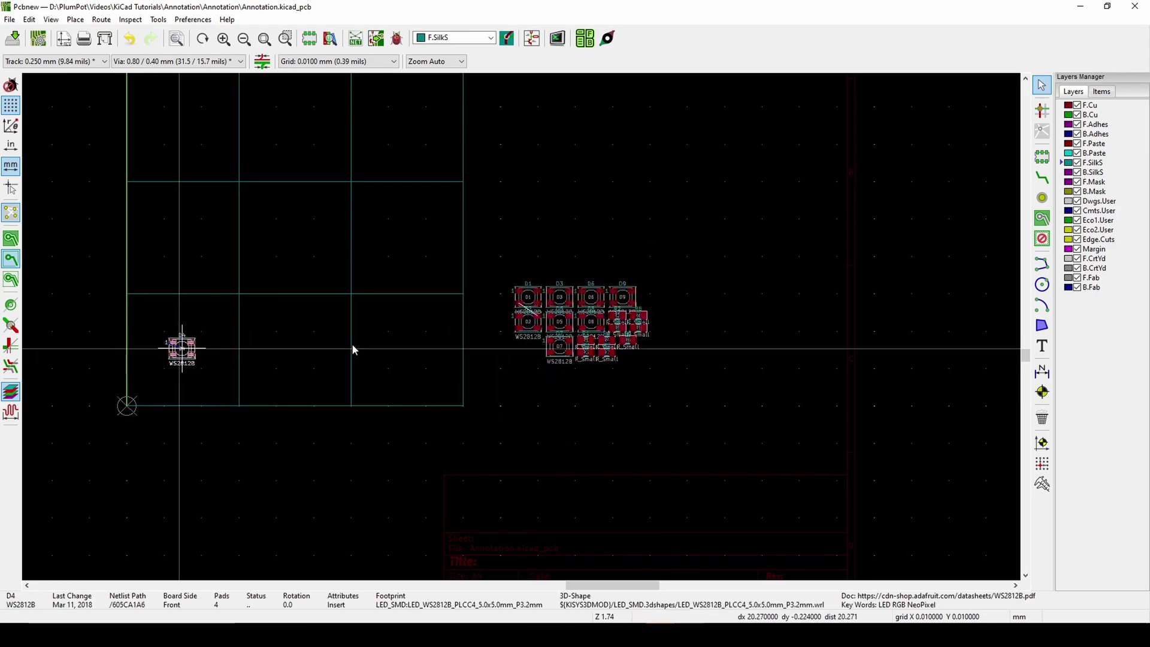
# - Undo the D4 move and the preceding footprint changes, back to the board grid with an LED and resistor in every cell
pyautogui.hotkey('ctrl', 'z')
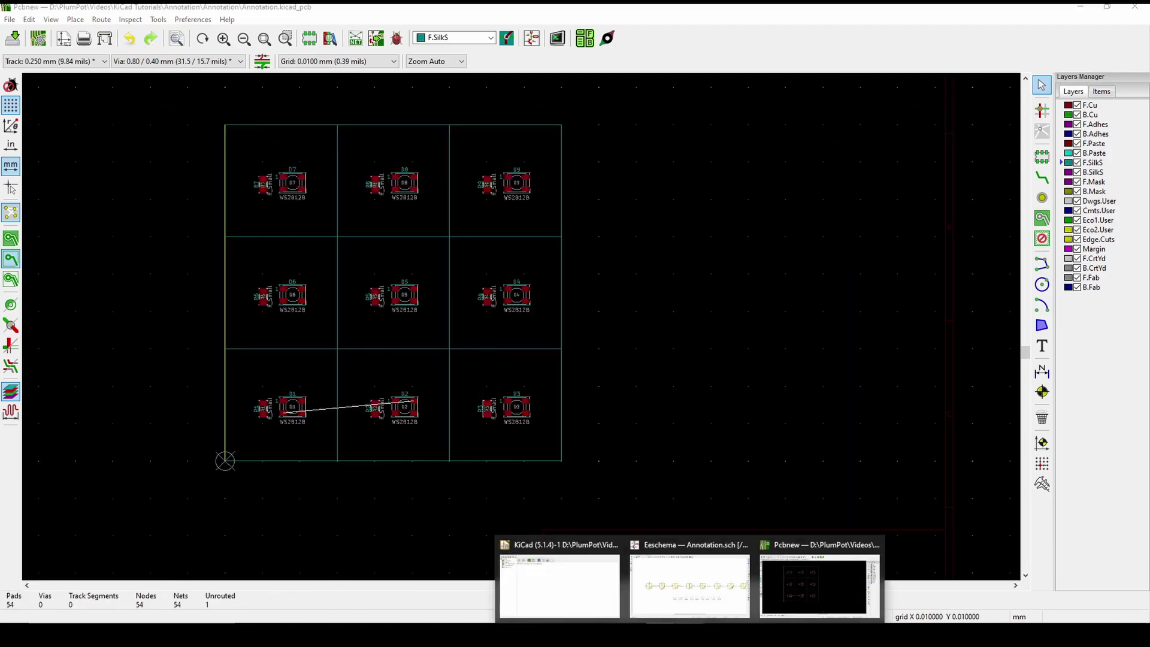
# - Switch to the Eeschema schematic to examine the LED and resistor reference order, and return to the Pcbnew board
pyautogui.click(677, 592)
pyautogui.moveTo(486, 270); pyautogui.dragTo(432, 255, button='middle')
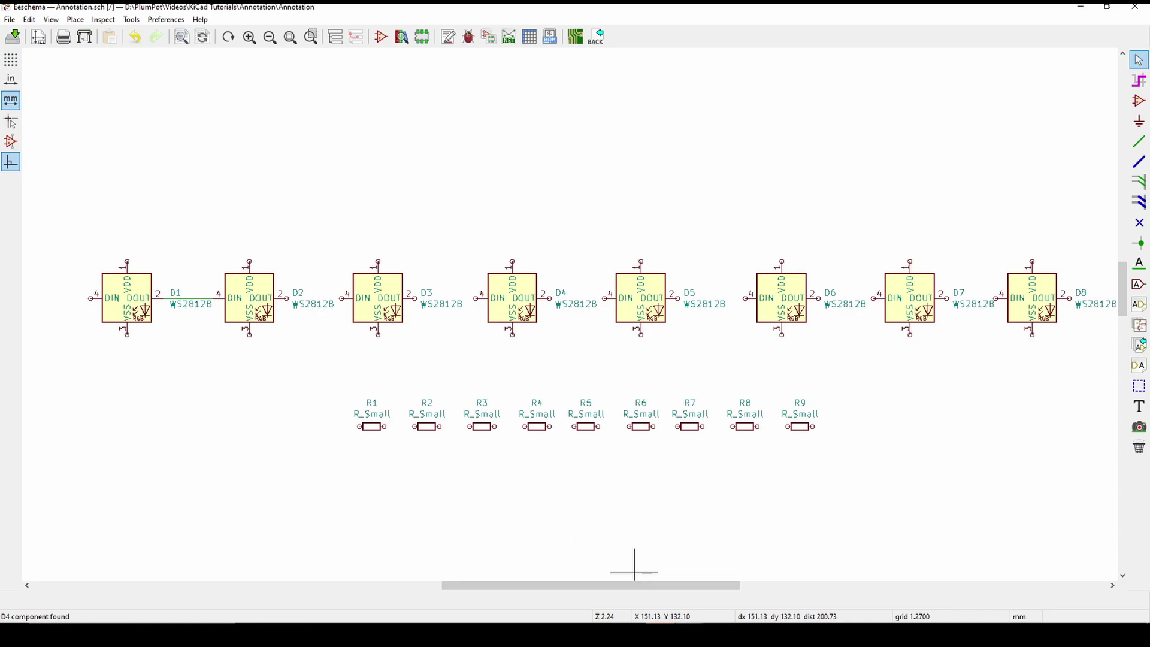
pyautogui.click(802, 581)
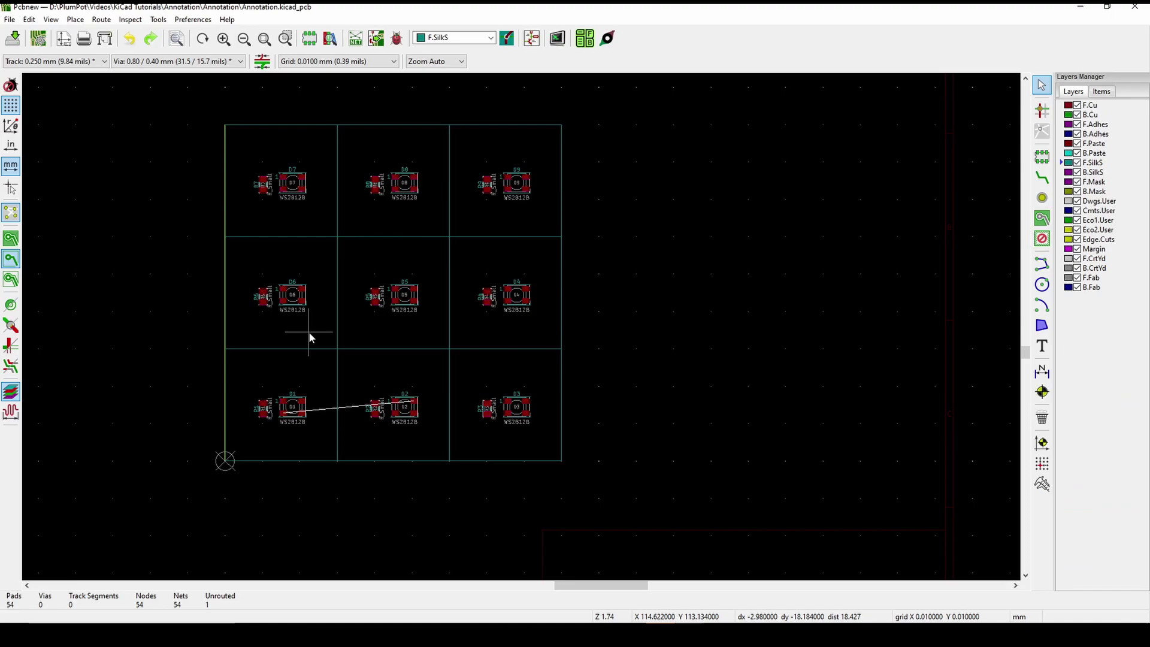
pyautogui.moveTo(436, 408); pyautogui.dragTo(441, 405, button='middle')
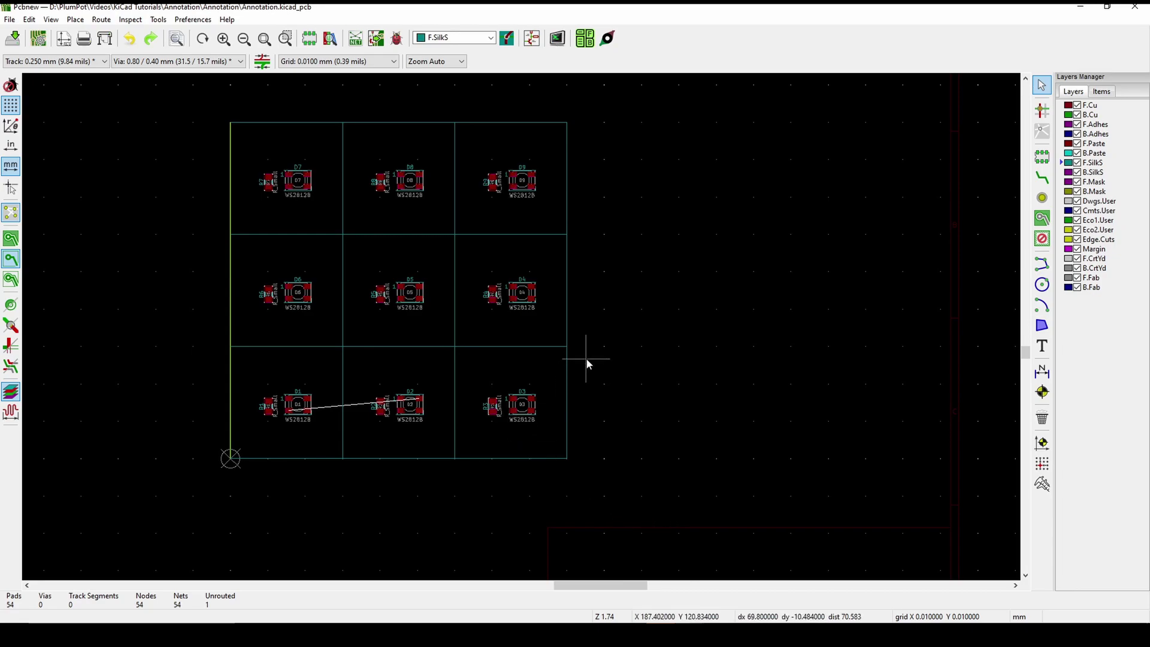
pyautogui.moveTo(513, 218); pyautogui.dragTo(577, 244, button='middle')
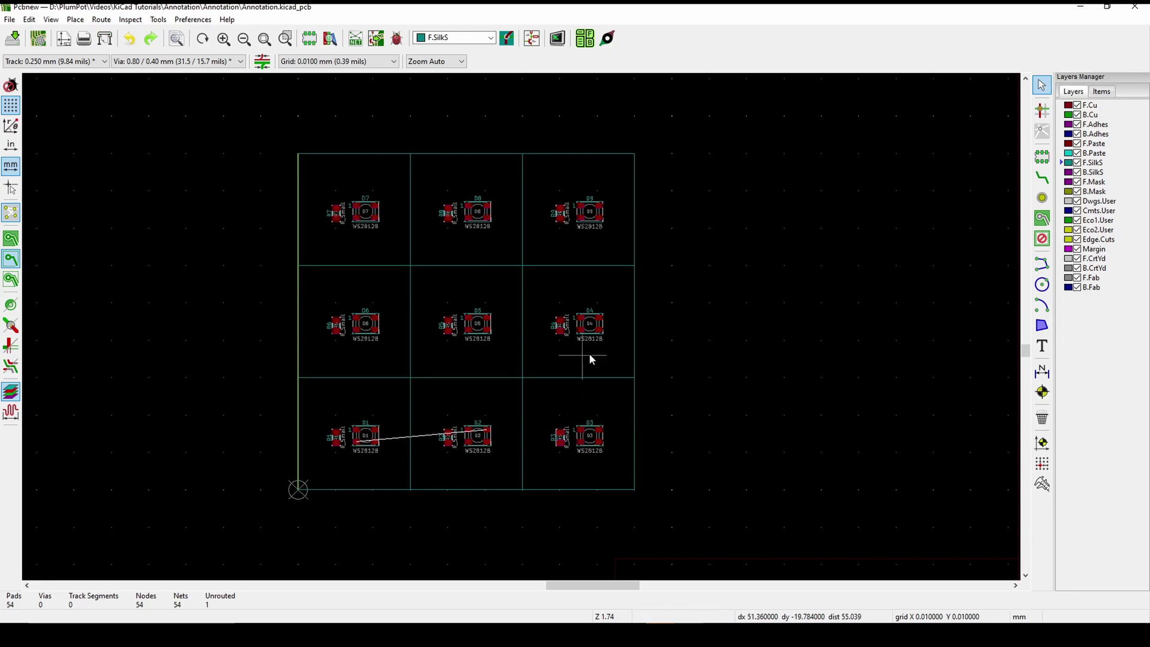
pyautogui.moveTo(614, 346); pyautogui.dragTo(655, 333, button='middle')
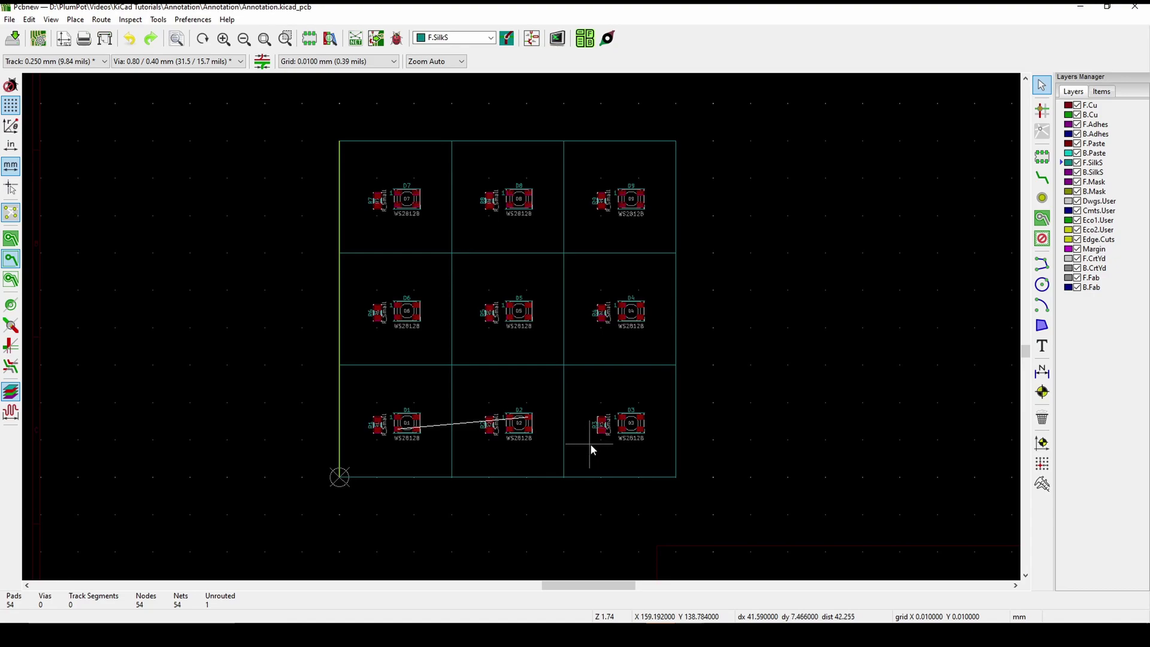
pyautogui.scroll(-1, 631, 383)
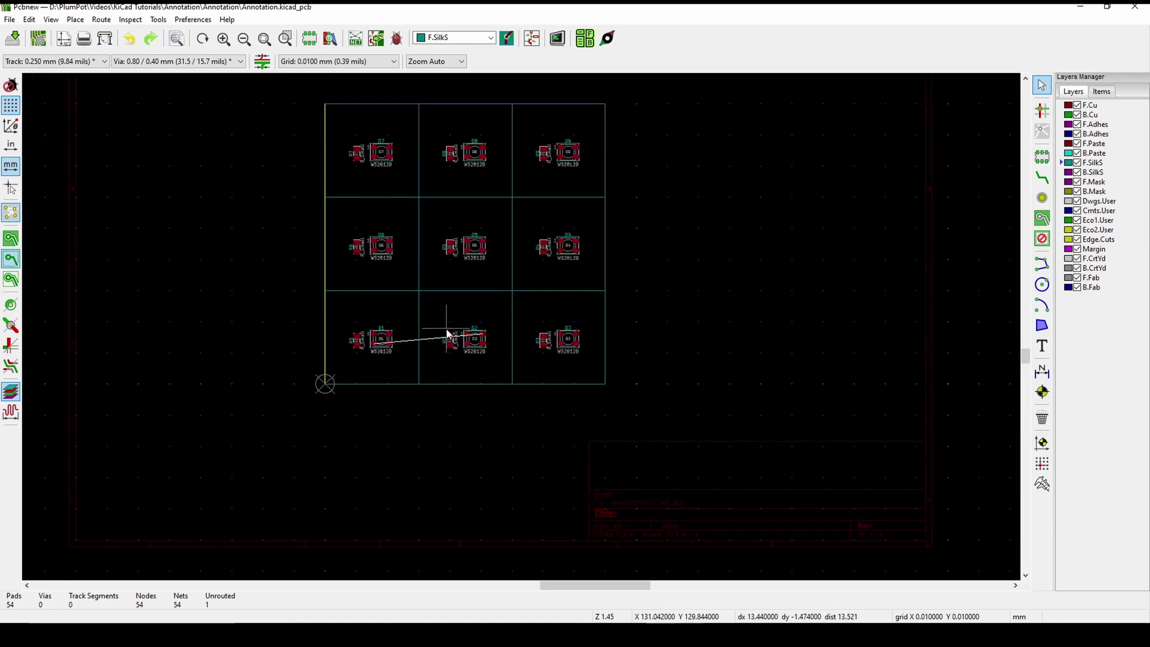
pyautogui.scroll(1, 445, 315)
pyautogui.moveTo(503, 264); pyautogui.dragTo(433, 347, button='middle')
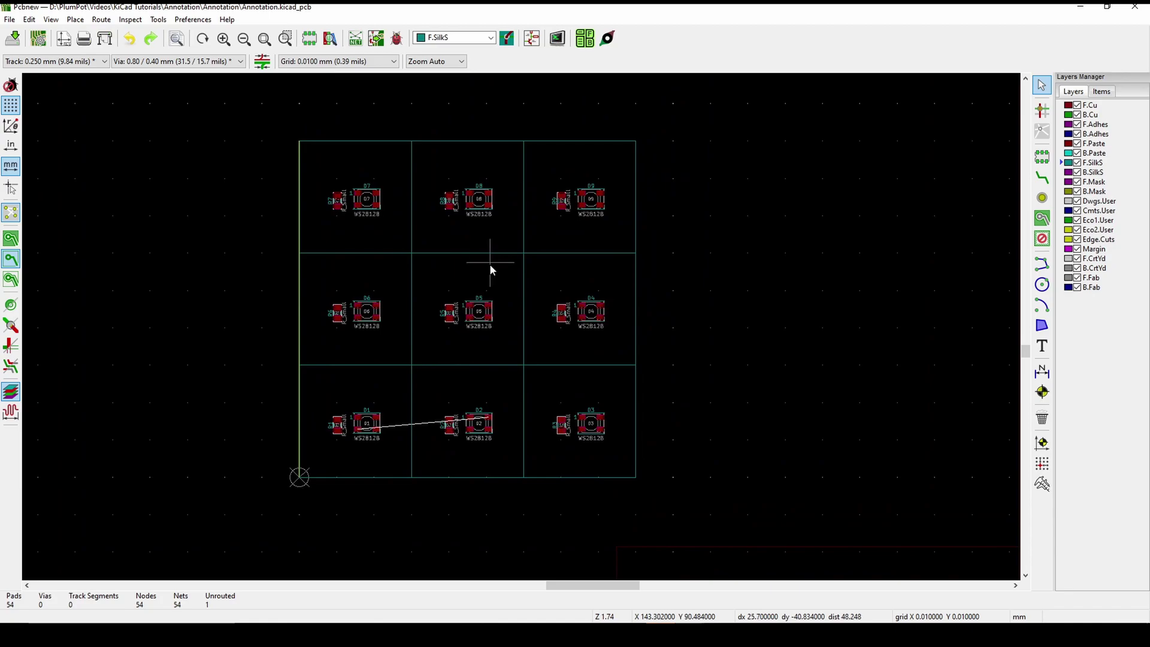